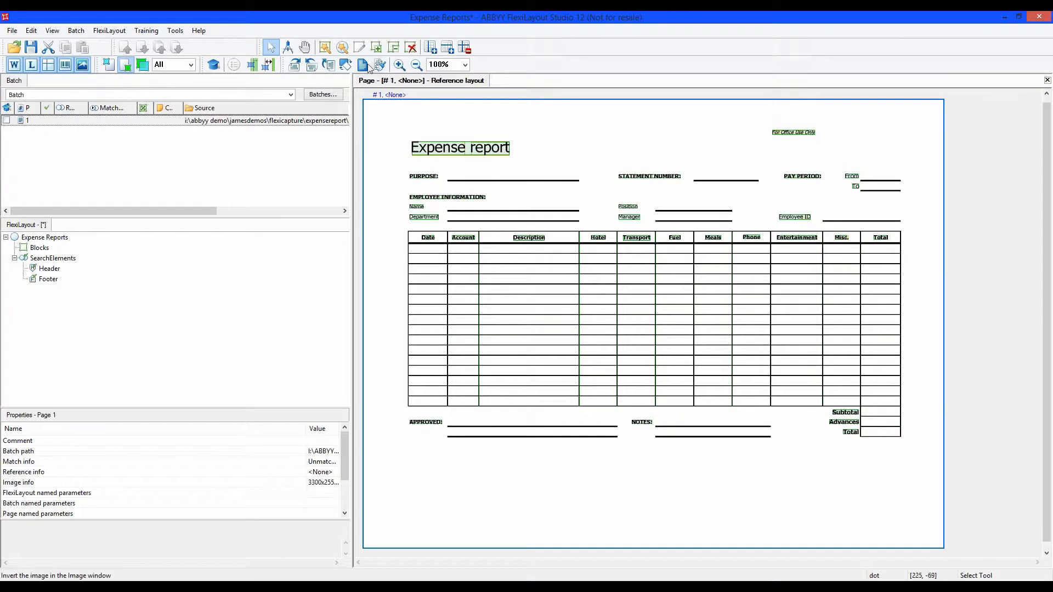
- Create a Static Text element about 594×106 dots around the "Expense report" title, name it st_ExpenseReport, and make it required
left_click(342, 50)
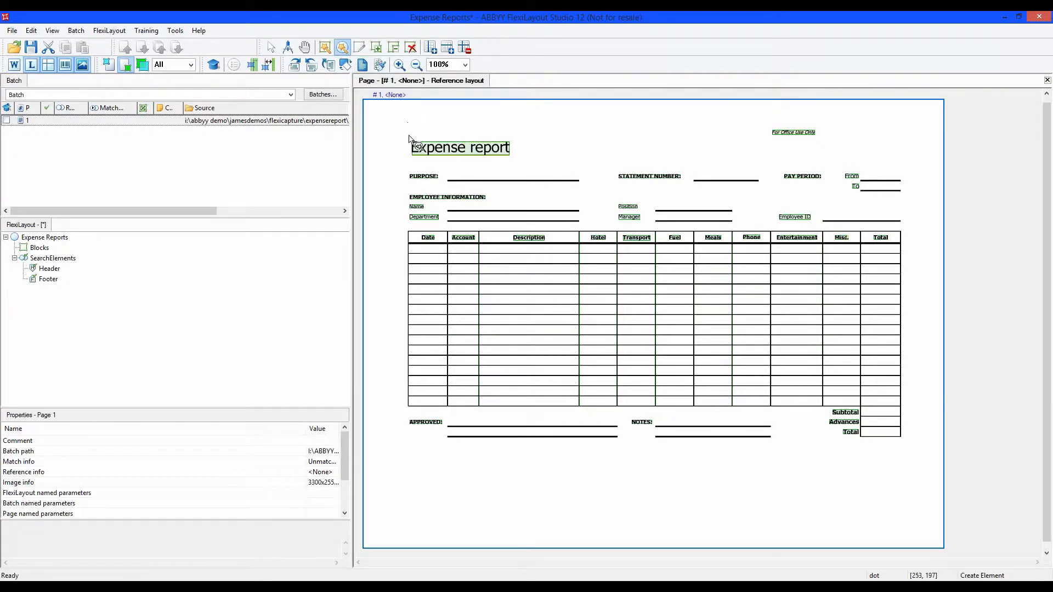
left_click_drag(408, 141, 514, 161)
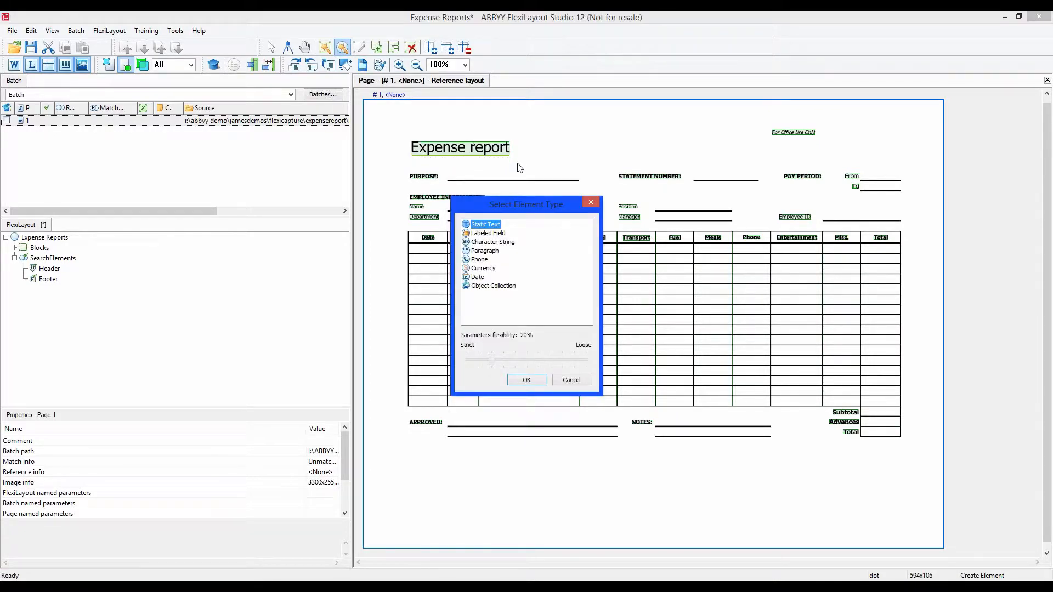
left_click(538, 383)
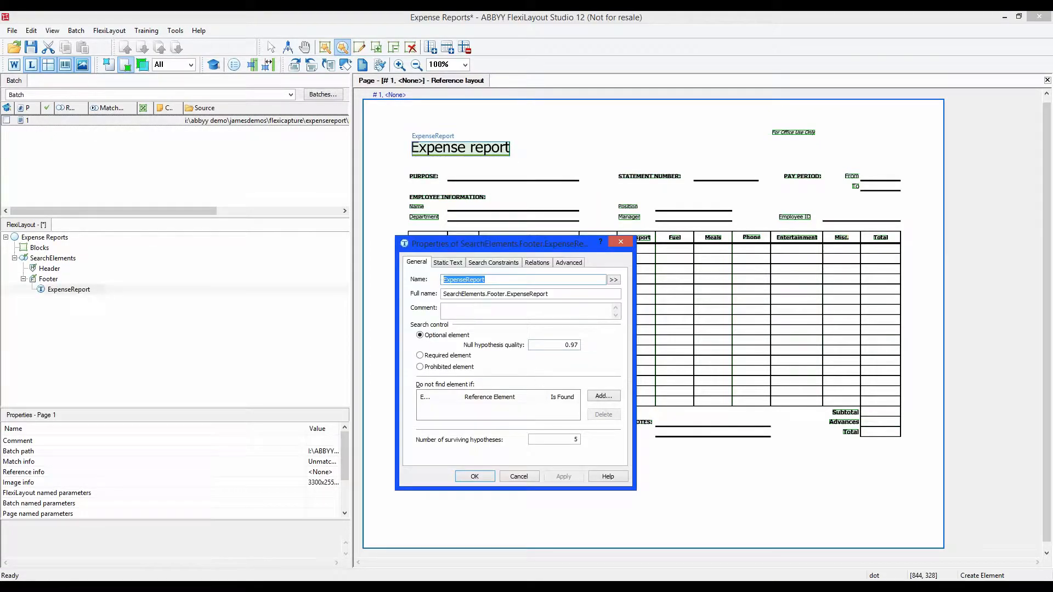
left_click(444, 280)
type("st_")
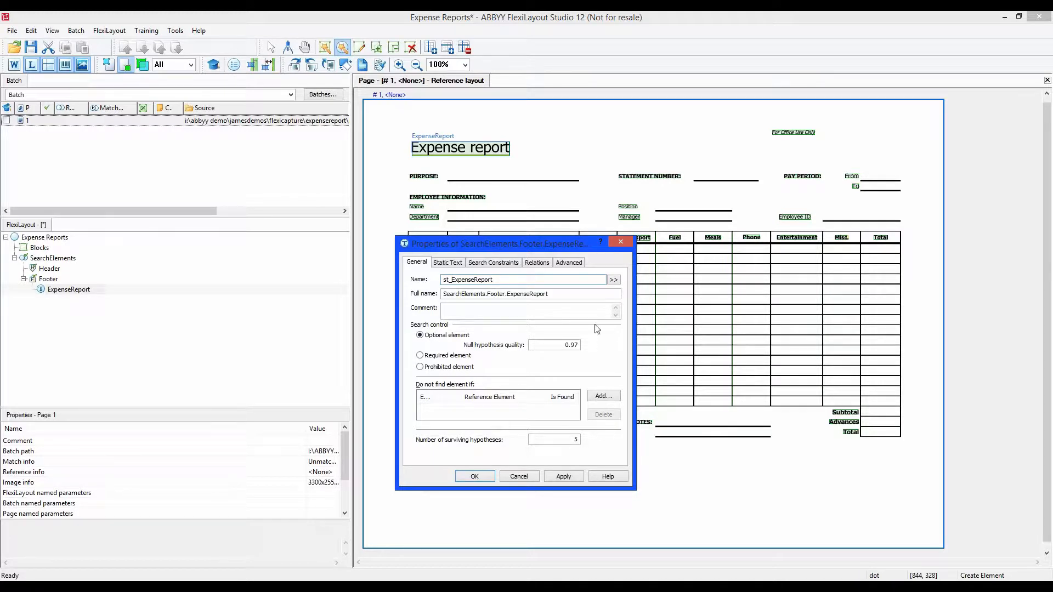
left_click(420, 356)
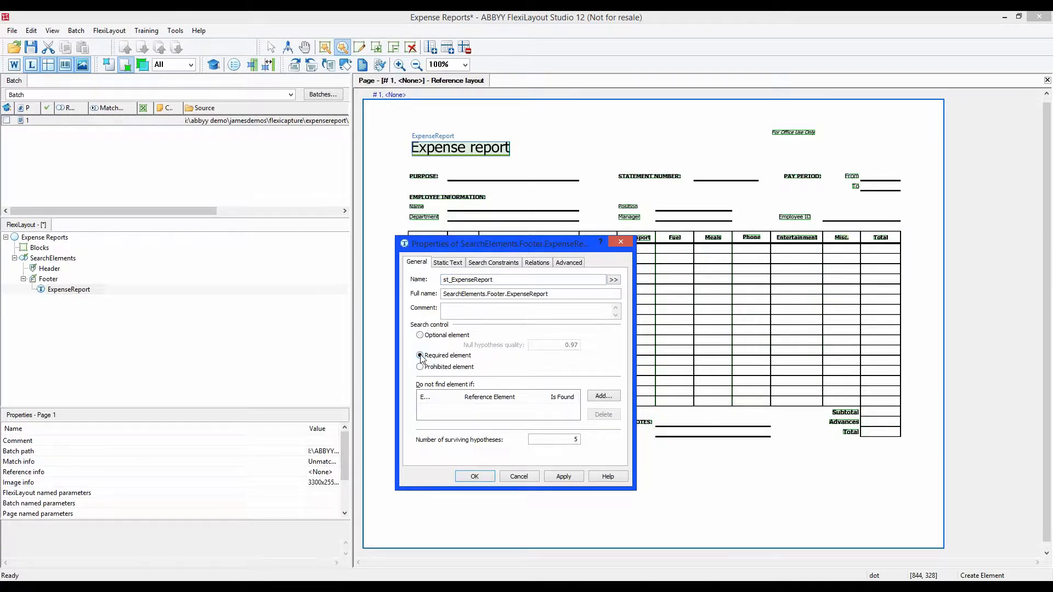
left_click(471, 477)
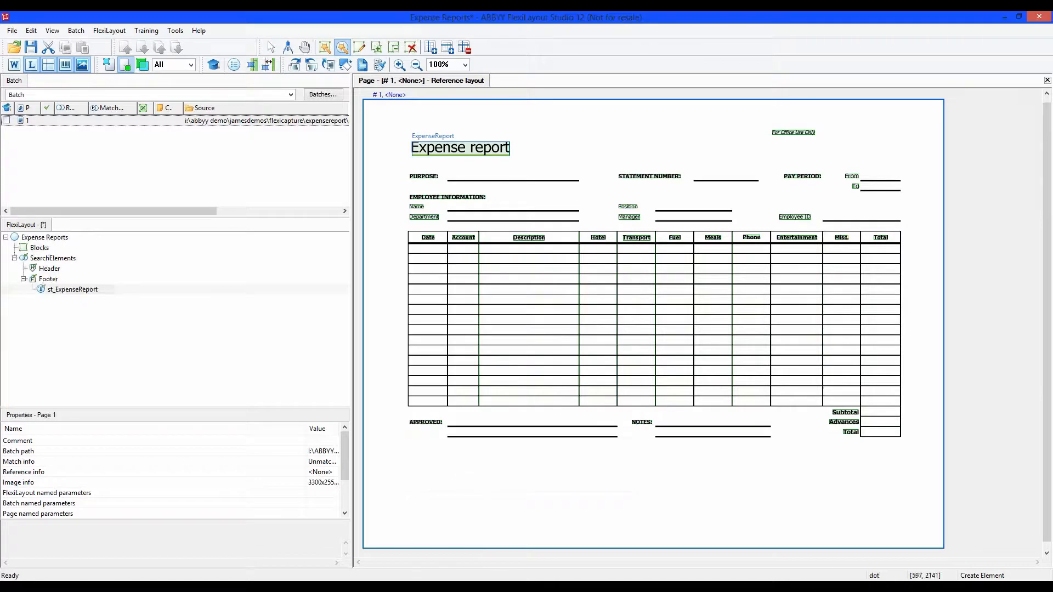
- Move the st_ExpenseReport element from the Footer group into the Header group
left_click(77, 290)
left_click_drag(79, 295, 54, 269)
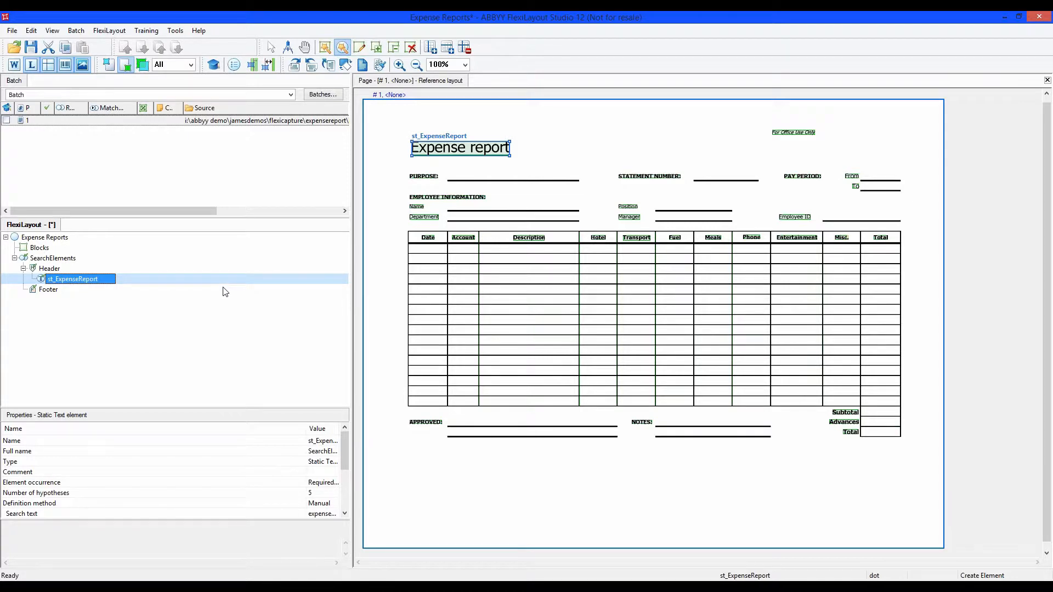
left_click(269, 49)
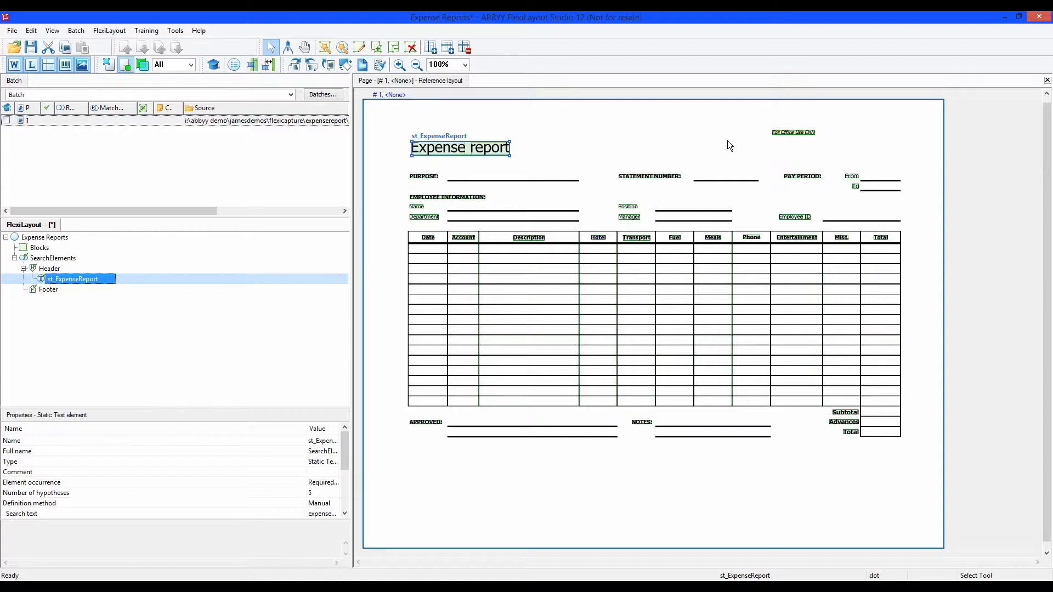
- Add a Static Text element to the Header group, name it st_ForOfficeUseOnly, and set it as a required element
right_click(55, 270)
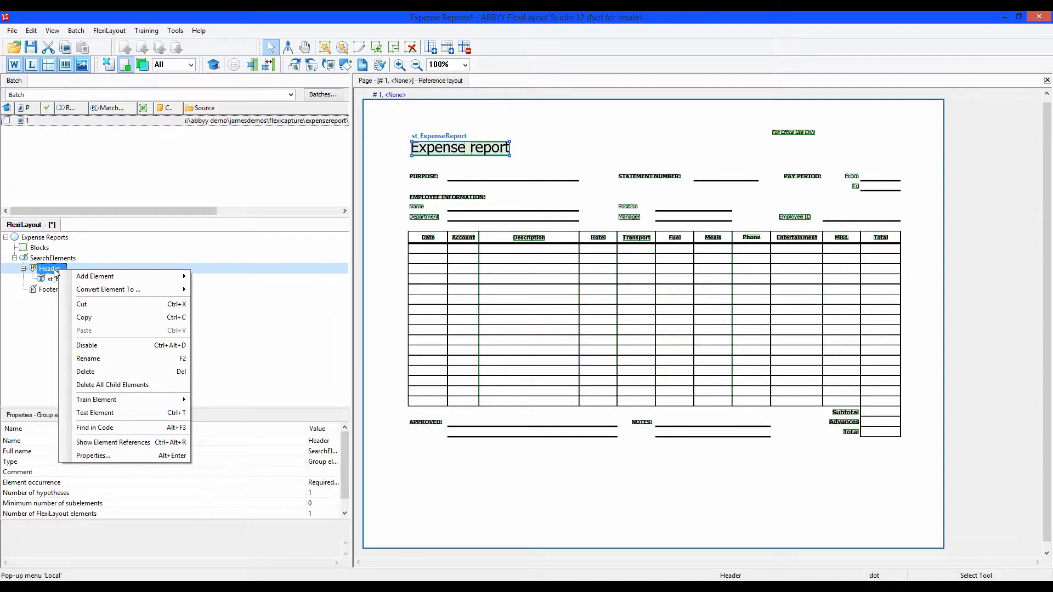
mouse_move(106, 279)
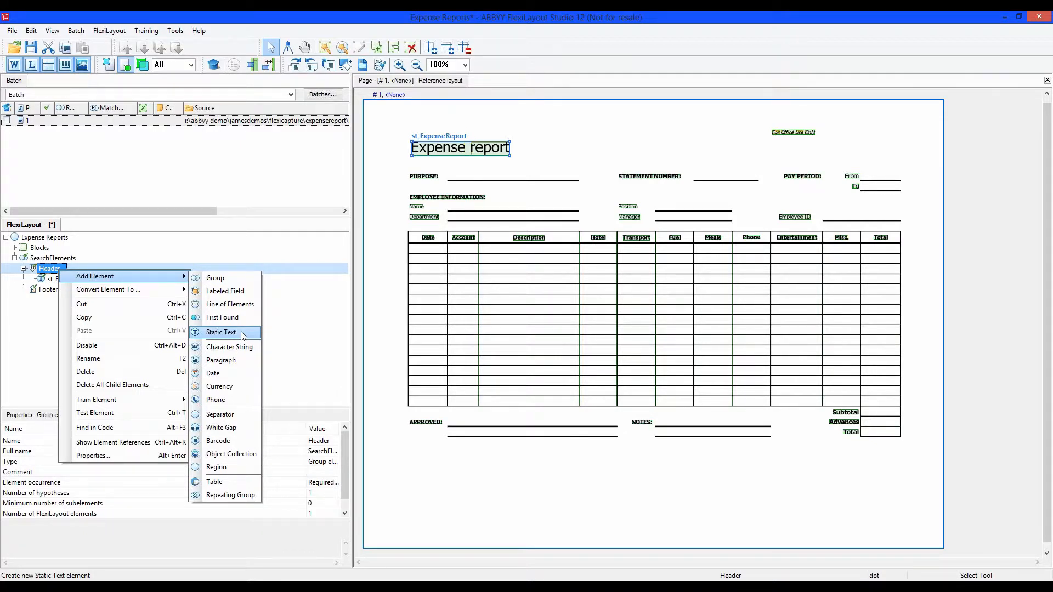
left_click(242, 332)
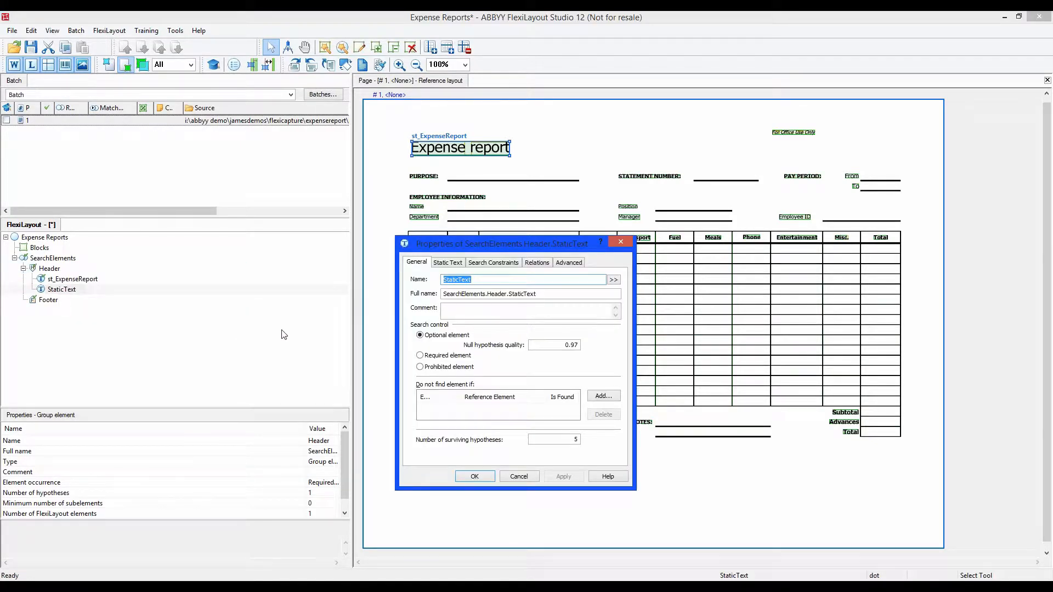
type("st_ForOfficeUseOnly")
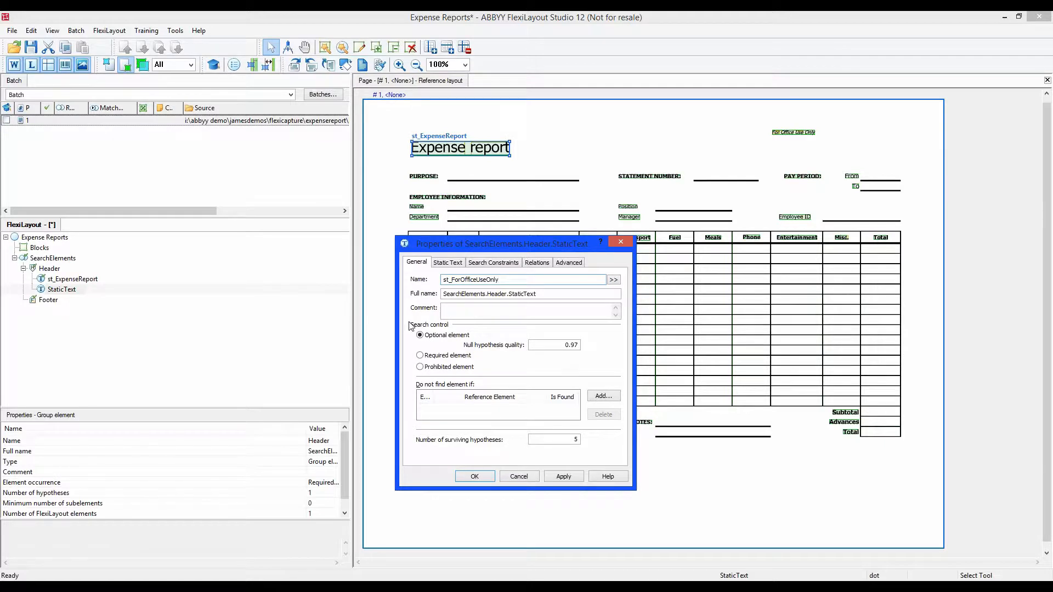
left_click(421, 355)
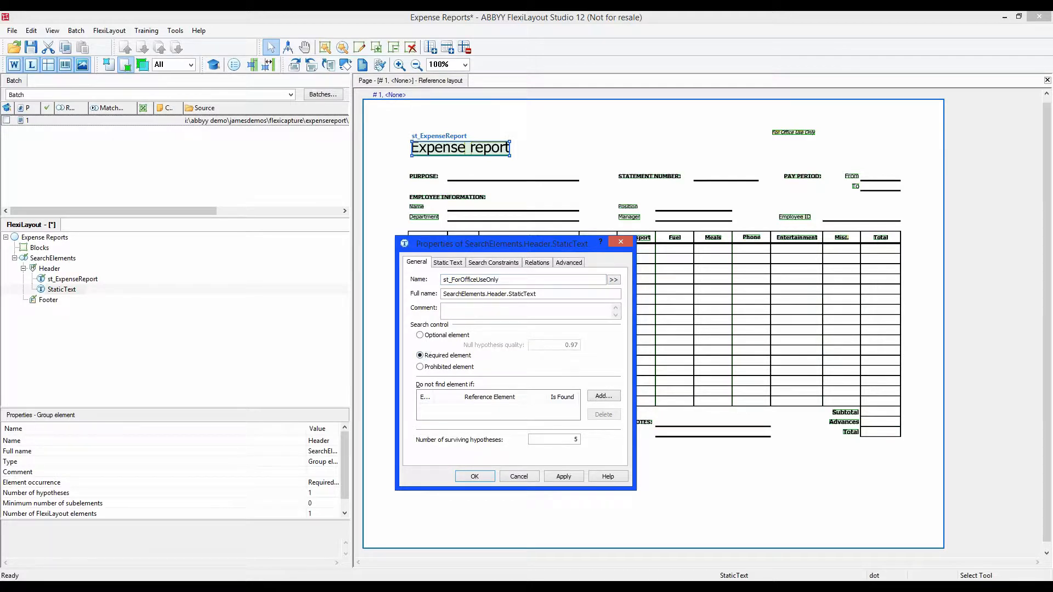
- Set the search text of st_ForOfficeUseOnly to "forofficeuseonly" and accept the element's properties
left_click(448, 263)
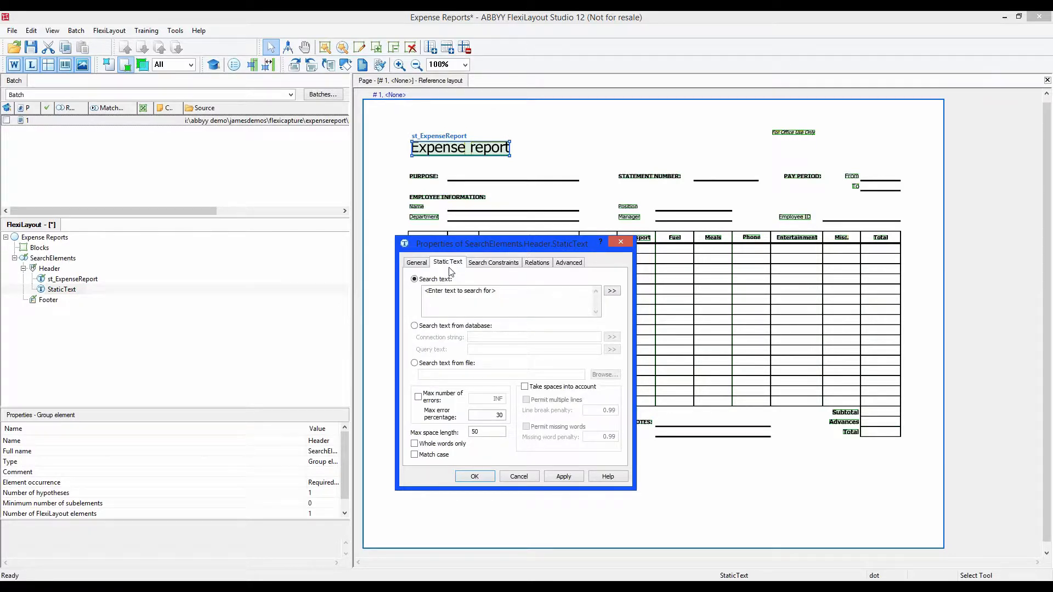
left_click(498, 290)
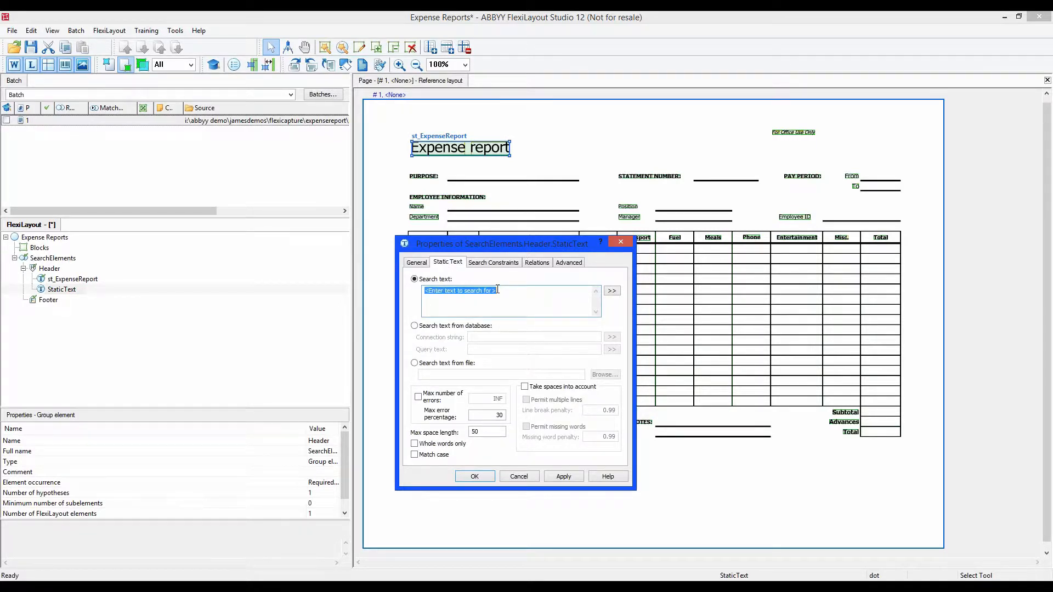
type("forofficeuseonly")
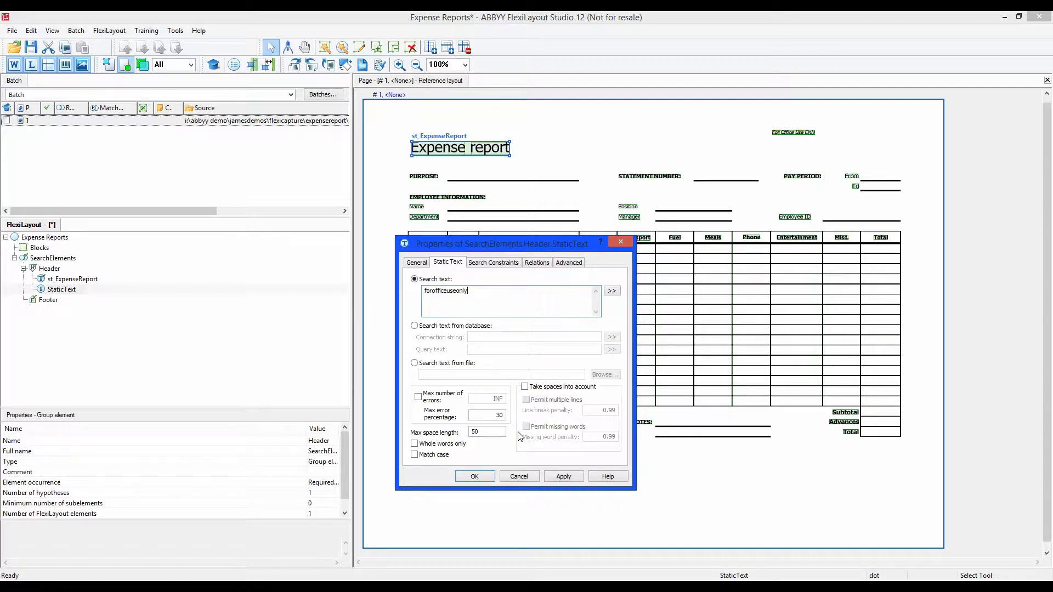
left_click(490, 478)
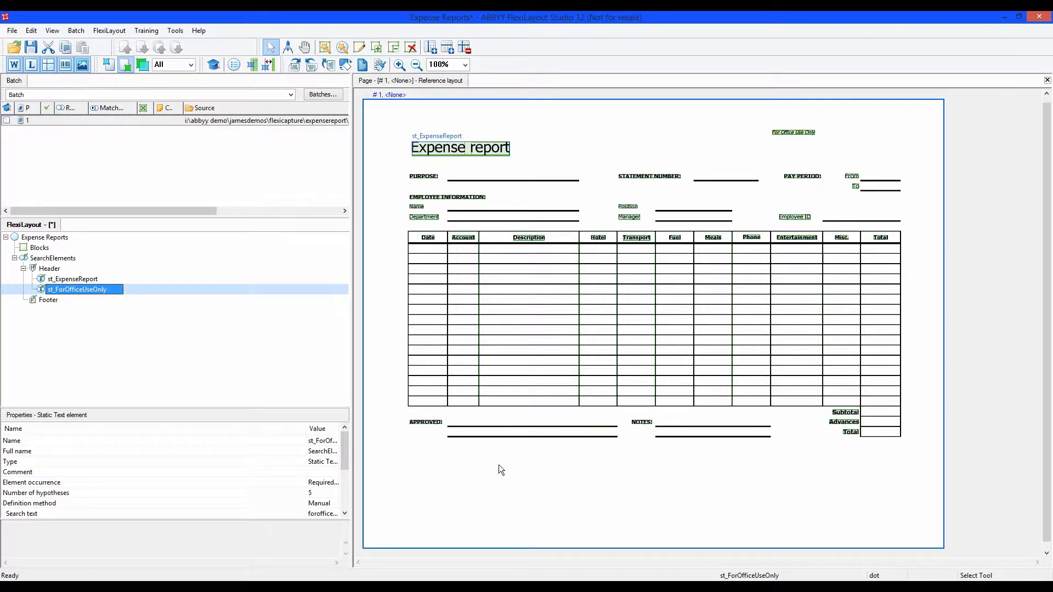
- Match the FlexiLayout on the displayed expense report page, and repeat the match on page 1 in the batch
right_click(499, 465)
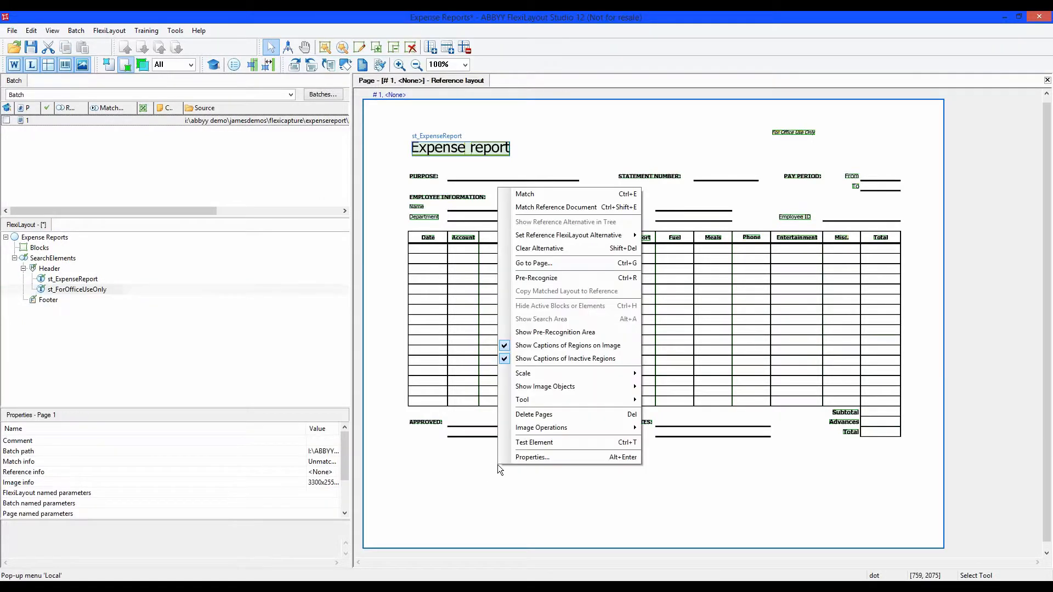
left_click(537, 195)
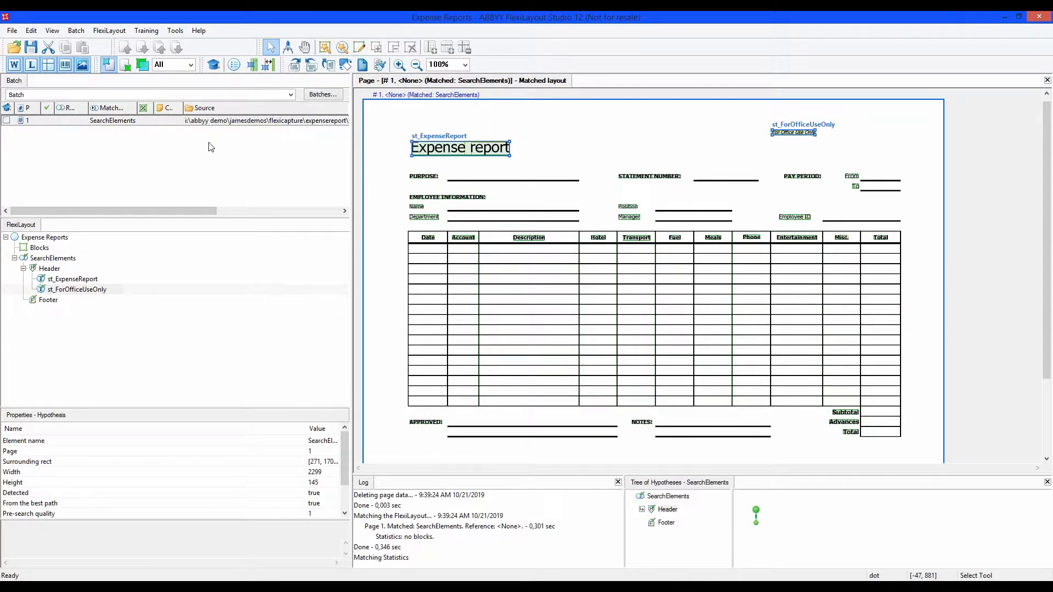
left_click_drag(208, 144, 192, 125)
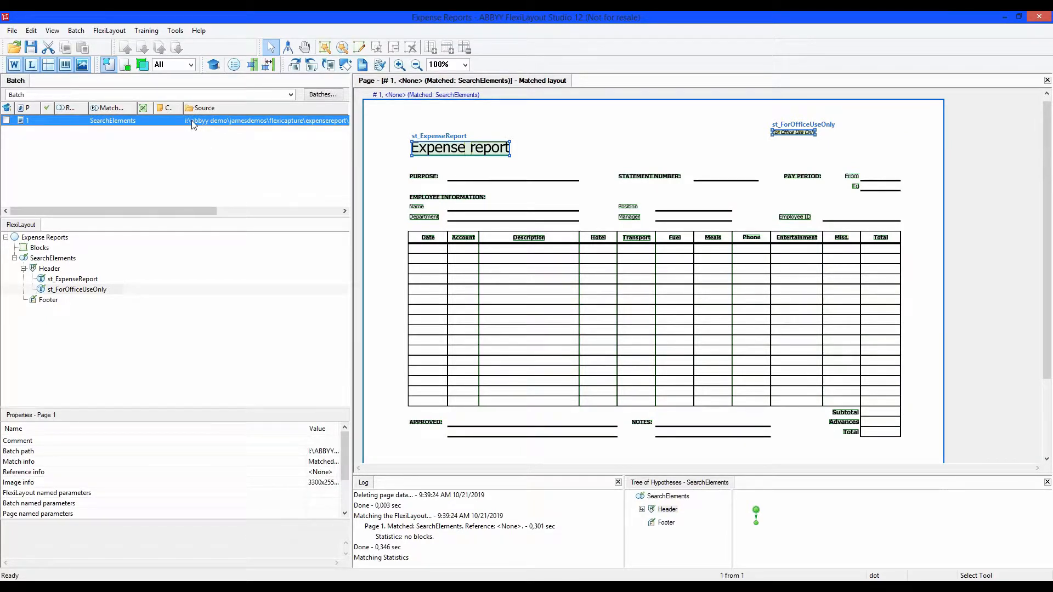
right_click(193, 124)
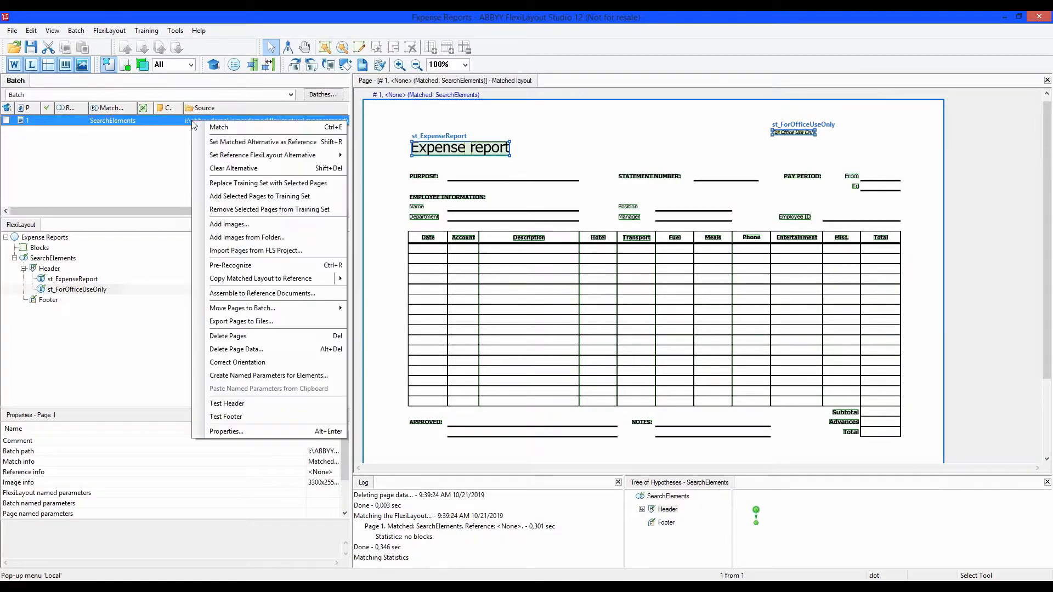
left_click(229, 131)
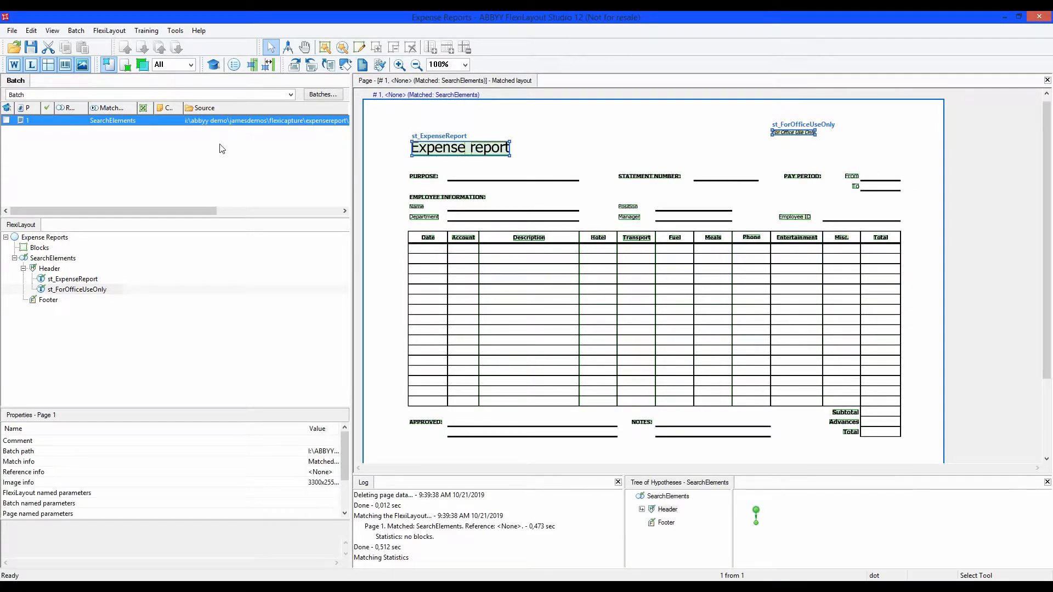
- Create a required Static Text element named st_Approved in the Footer group, about 209×72 dots around the "APPROVED:" label
left_click(48, 302)
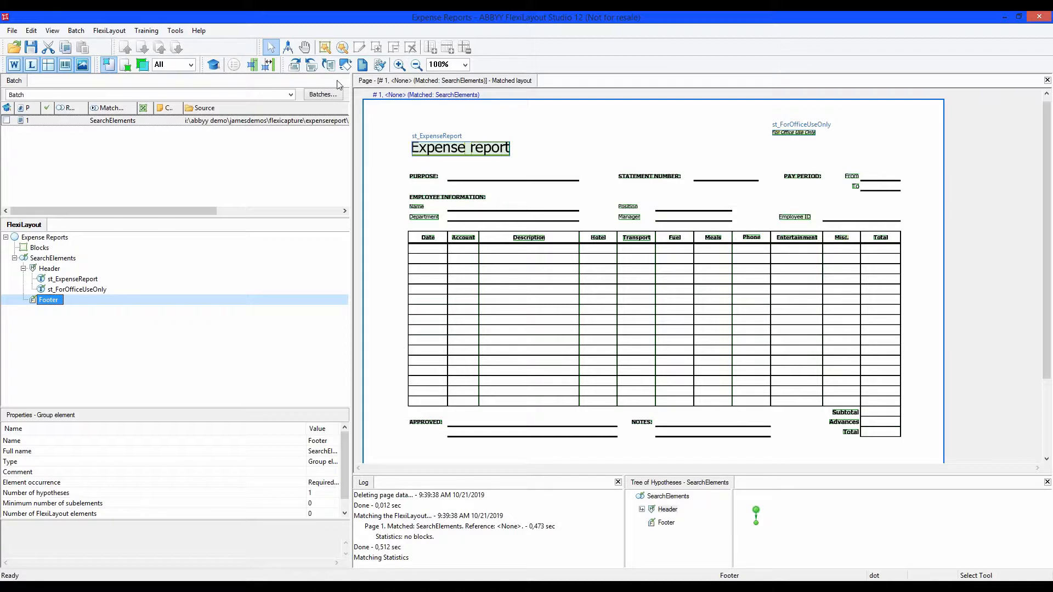
left_click(342, 48)
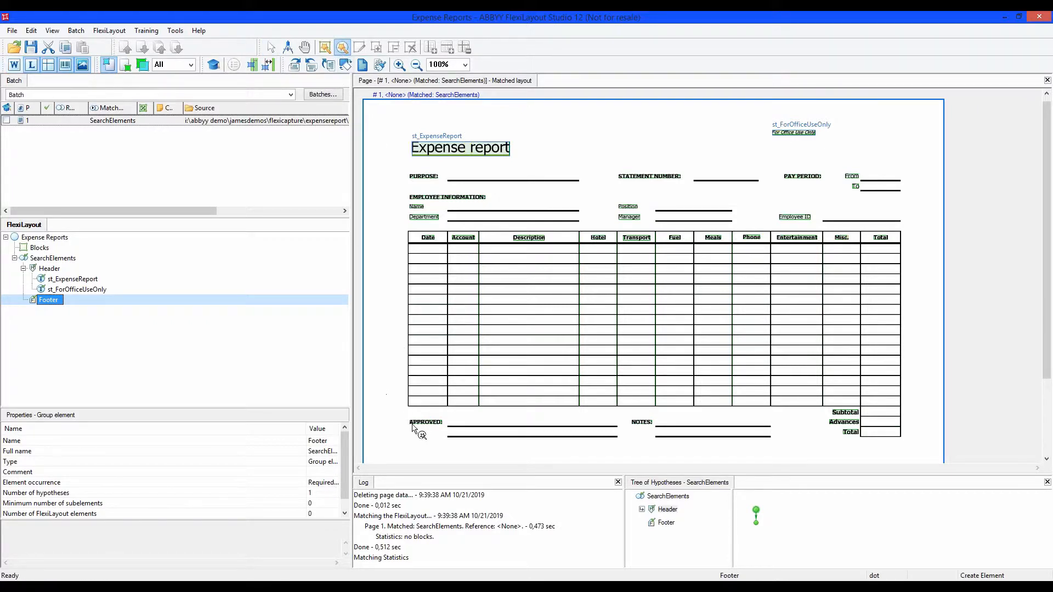
left_click_drag(408, 415, 445, 429)
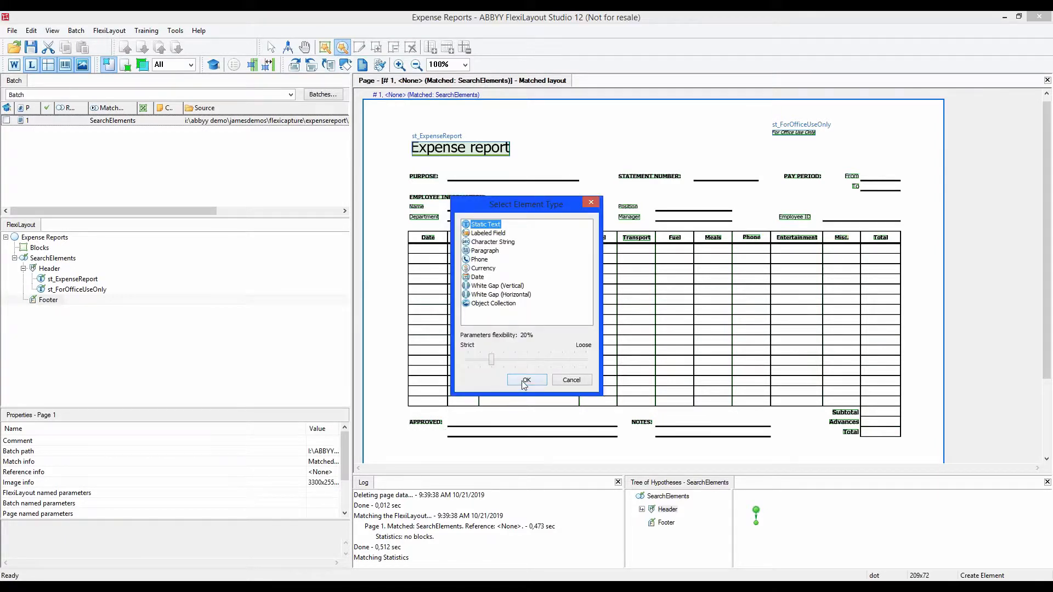
left_click(521, 381)
left_click(445, 280)
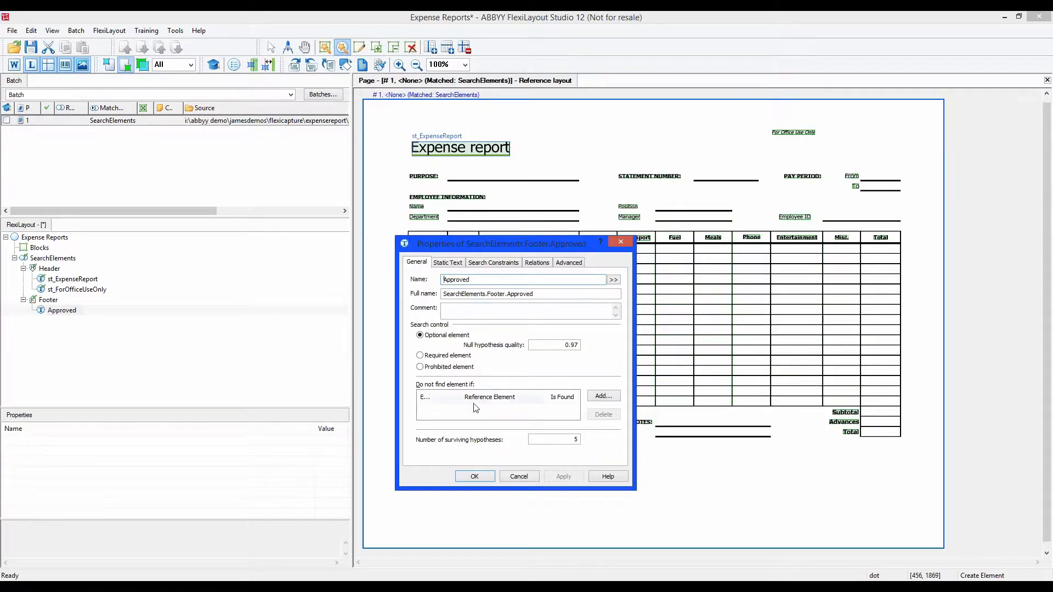
type("st_")
left_click(433, 355)
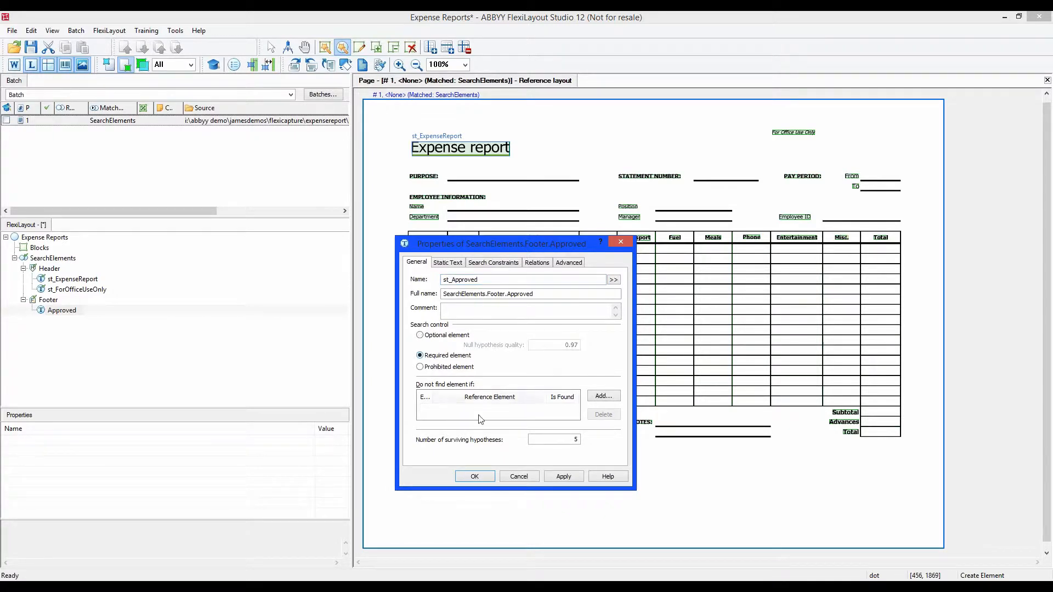
left_click(485, 475)
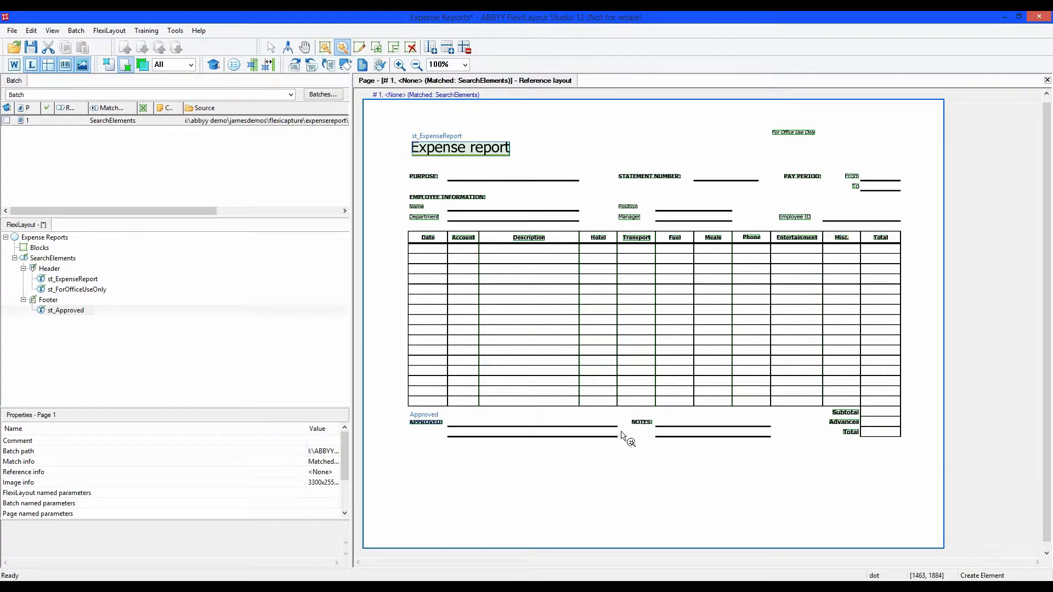
- Create a Static Text element around the "NOTES:" label in the Footer group, named st_Notes and set as required
left_click(50, 300)
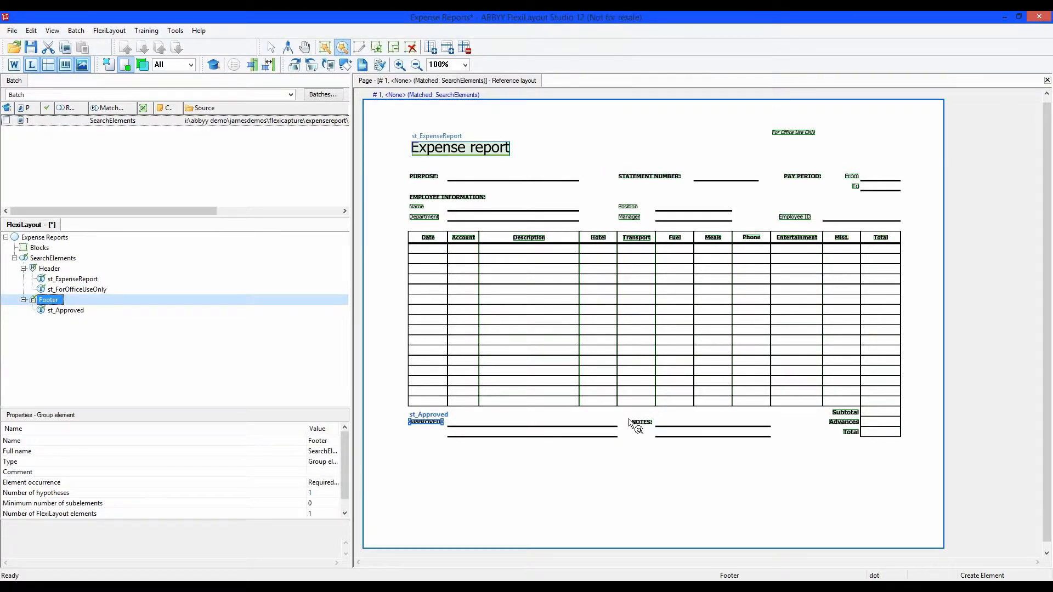
left_click_drag(629, 418, 653, 426)
left_click(522, 380)
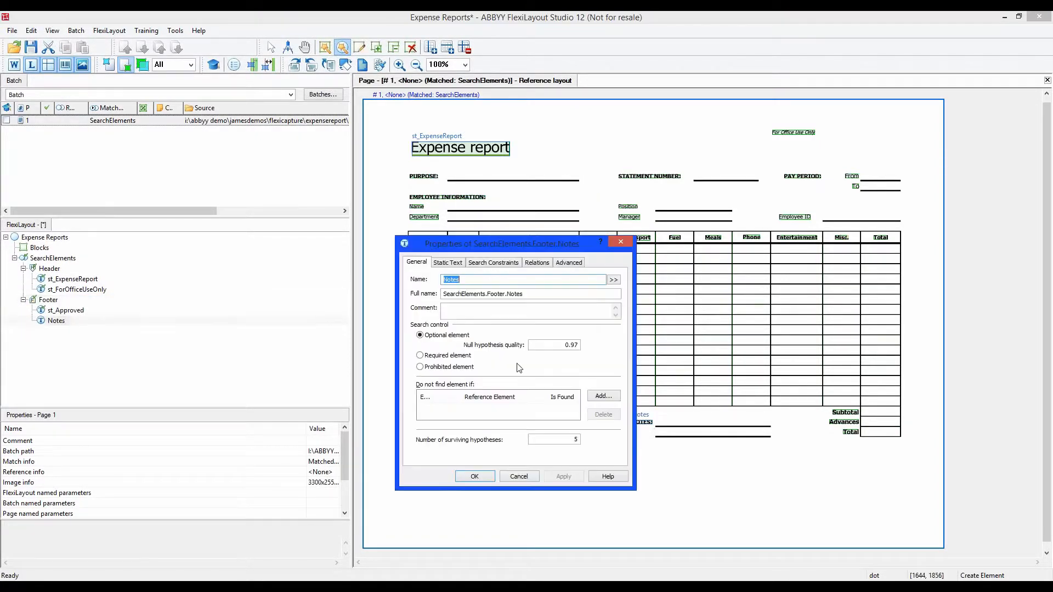
left_click(448, 280)
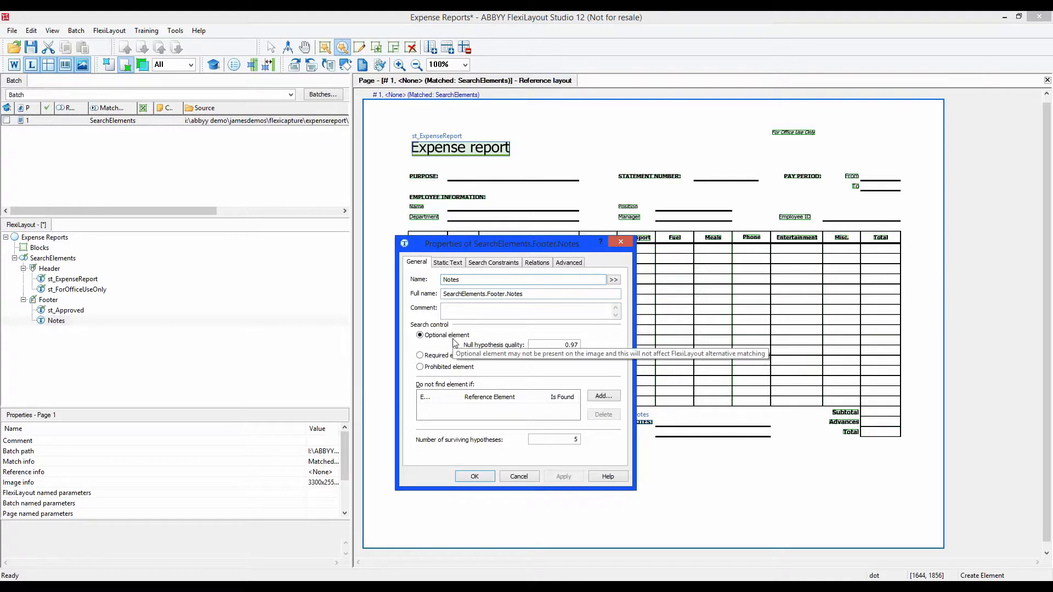
type("st_")
left_click(420, 355)
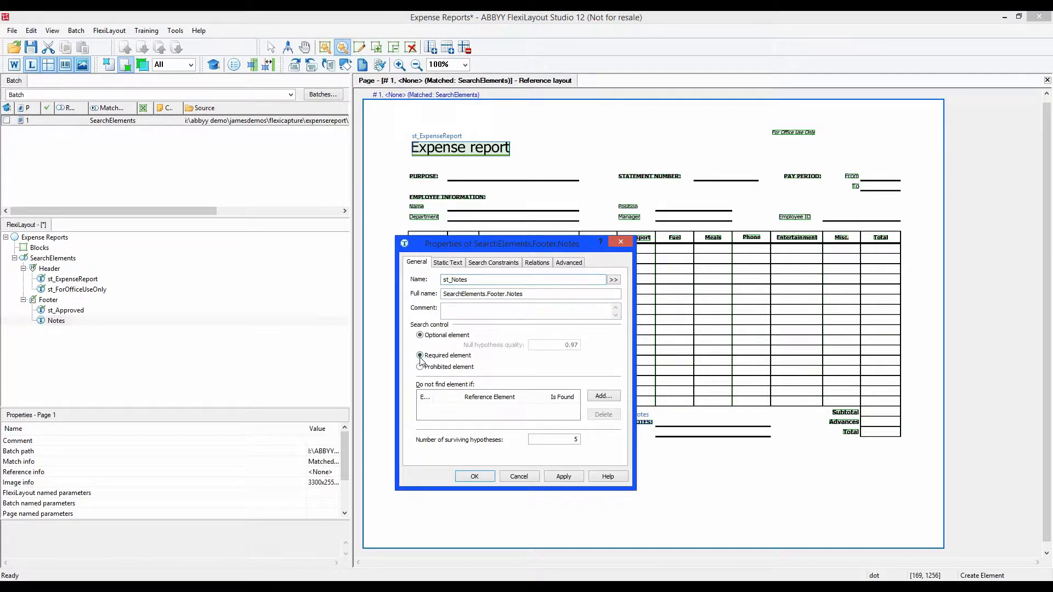
left_click(564, 476)
left_click(483, 477)
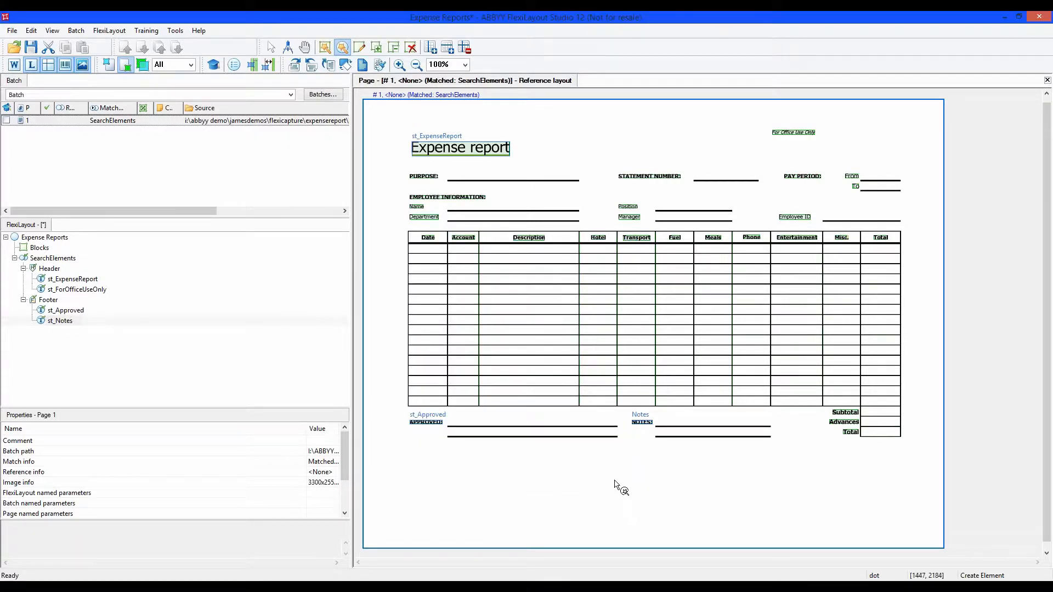
- Match the FlexiLayout on the displayed expense report page and select st_Approved to inspect its matched region
left_click(272, 48)
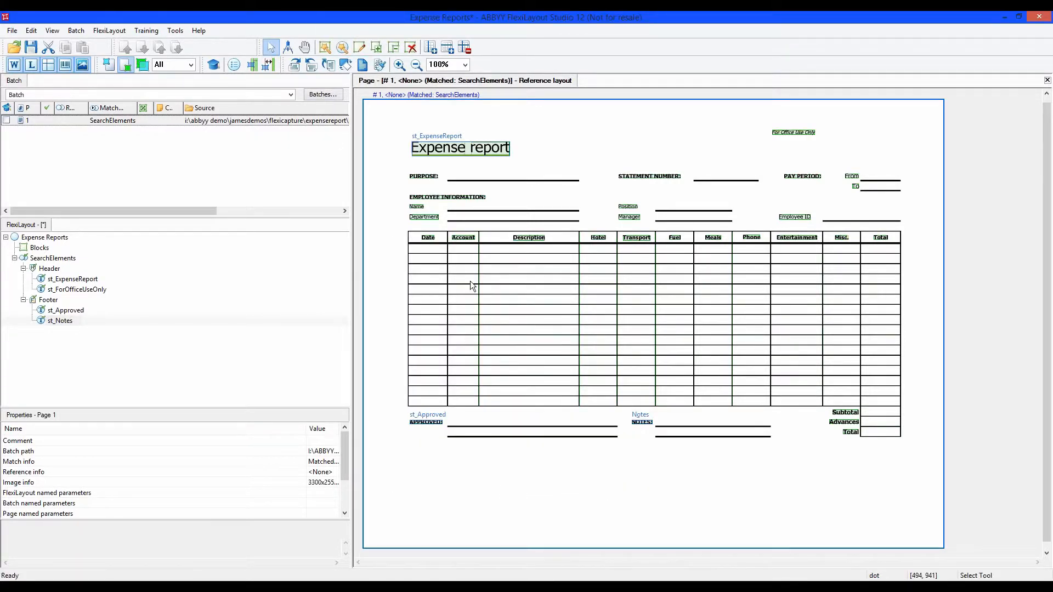
right_click(600, 454)
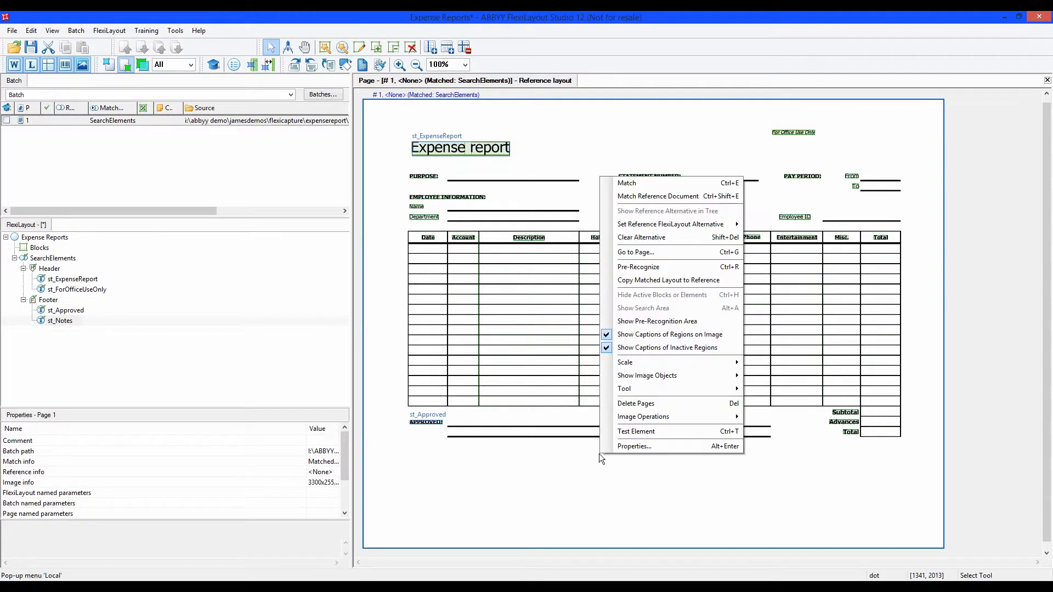
left_click(627, 183)
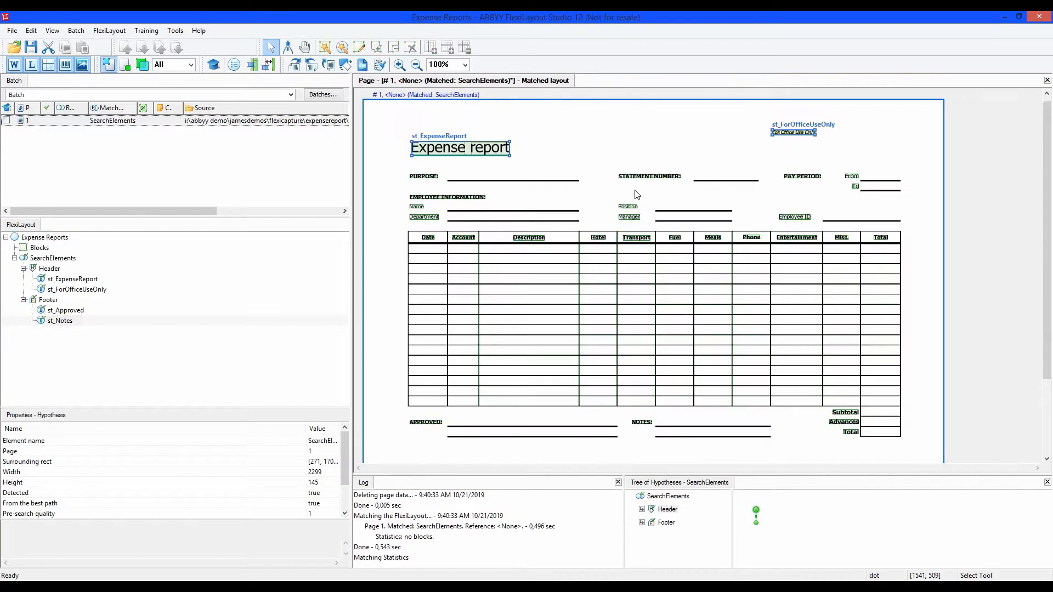
left_click(53, 311)
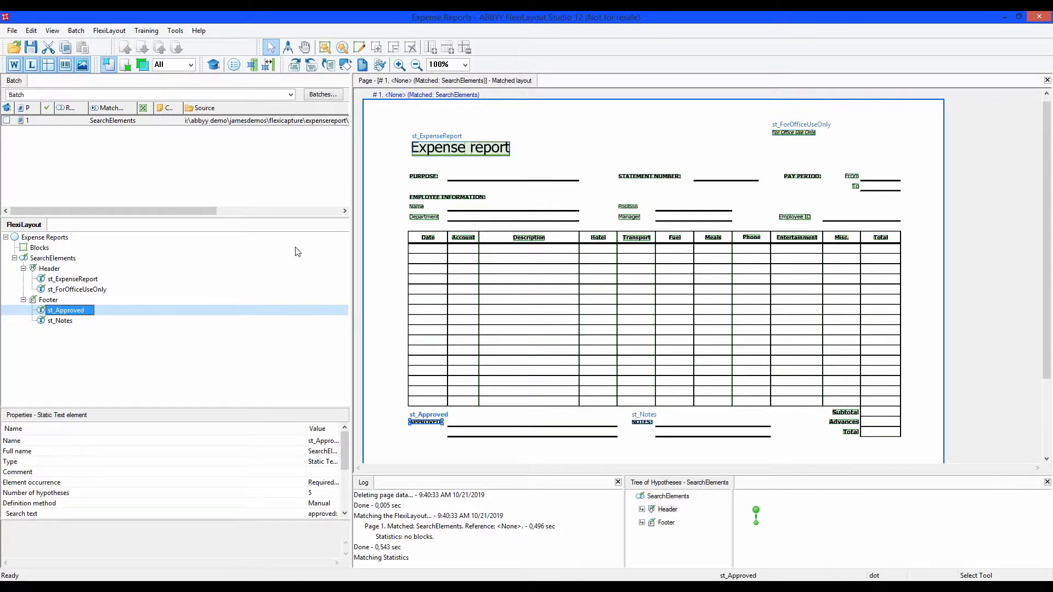
- Create a Static Text element named st_StatementNumber, about 359×59 dots around the "STATEMENT NUMBER:" label
left_click(343, 48)
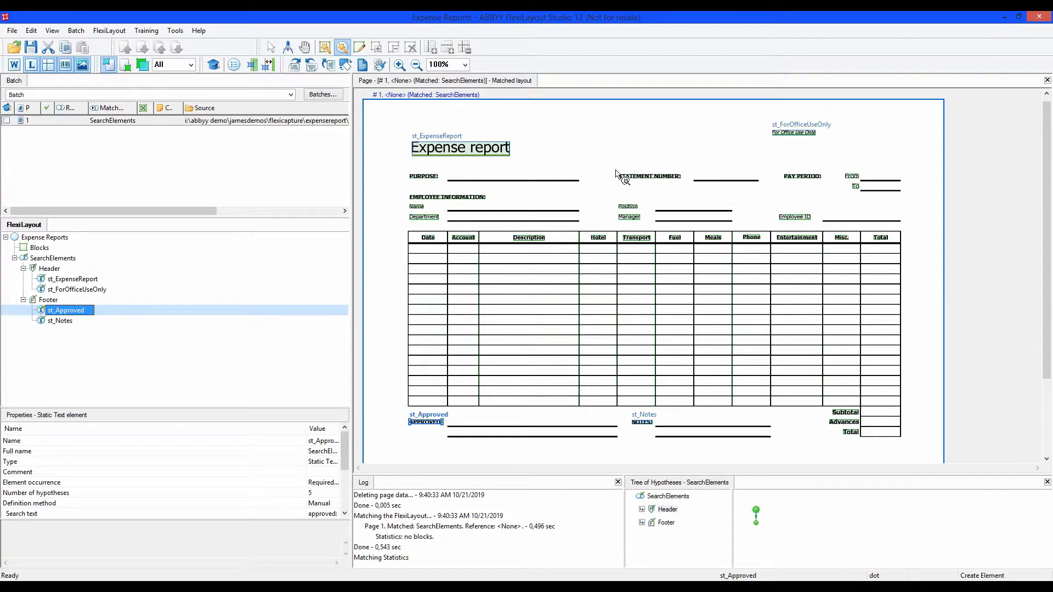
left_click_drag(617, 173, 683, 184)
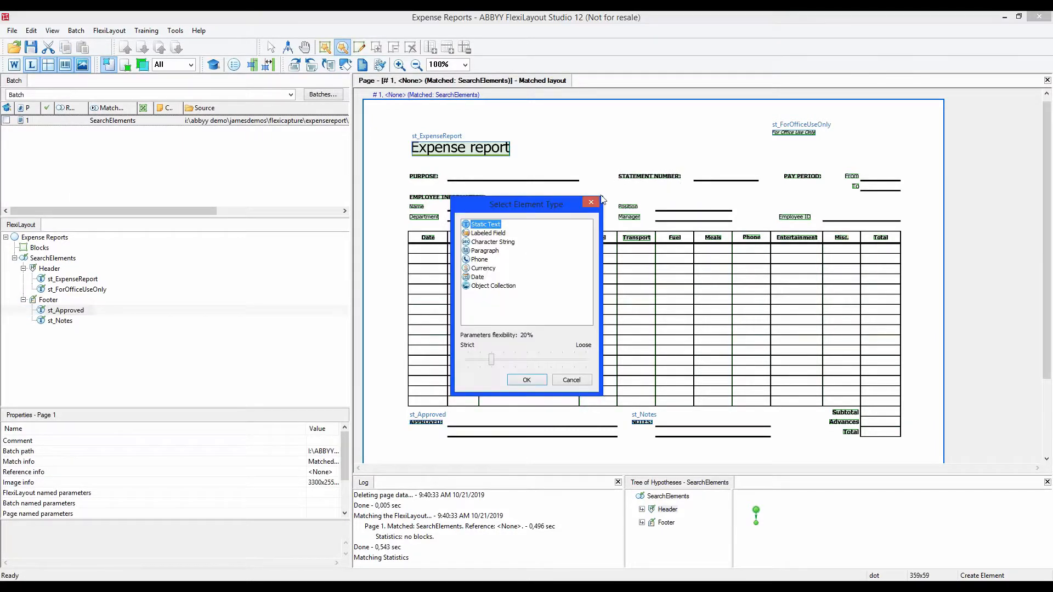
left_click(521, 377)
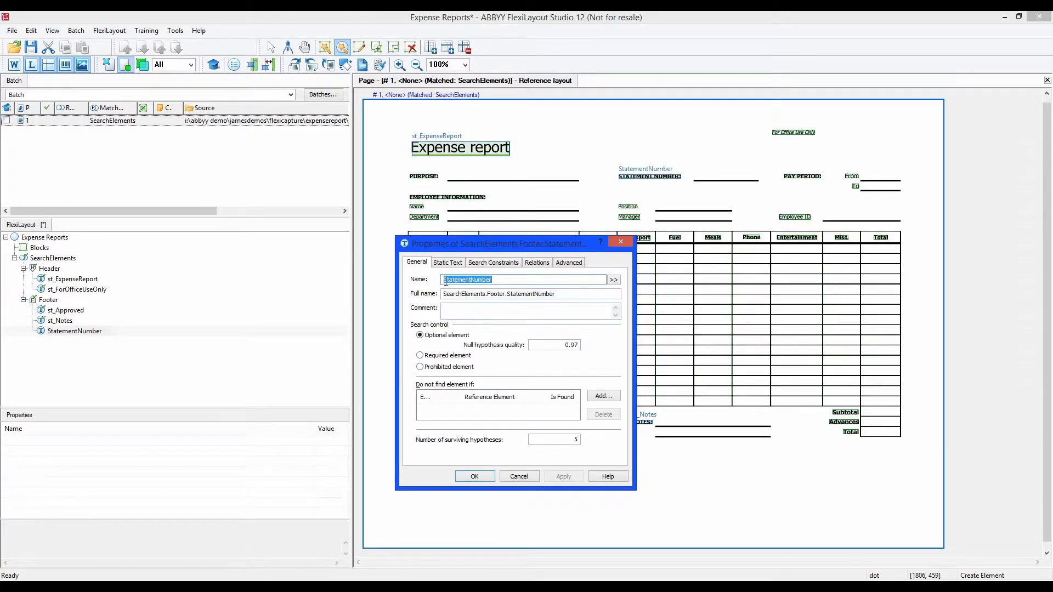
left_click(444, 282)
type("st_")
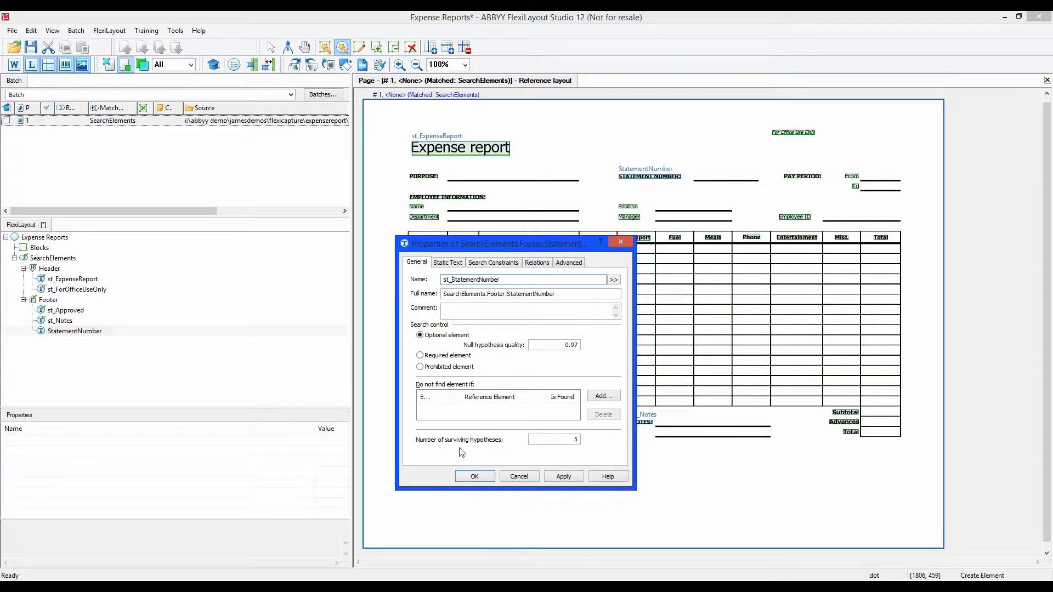
left_click(472, 476)
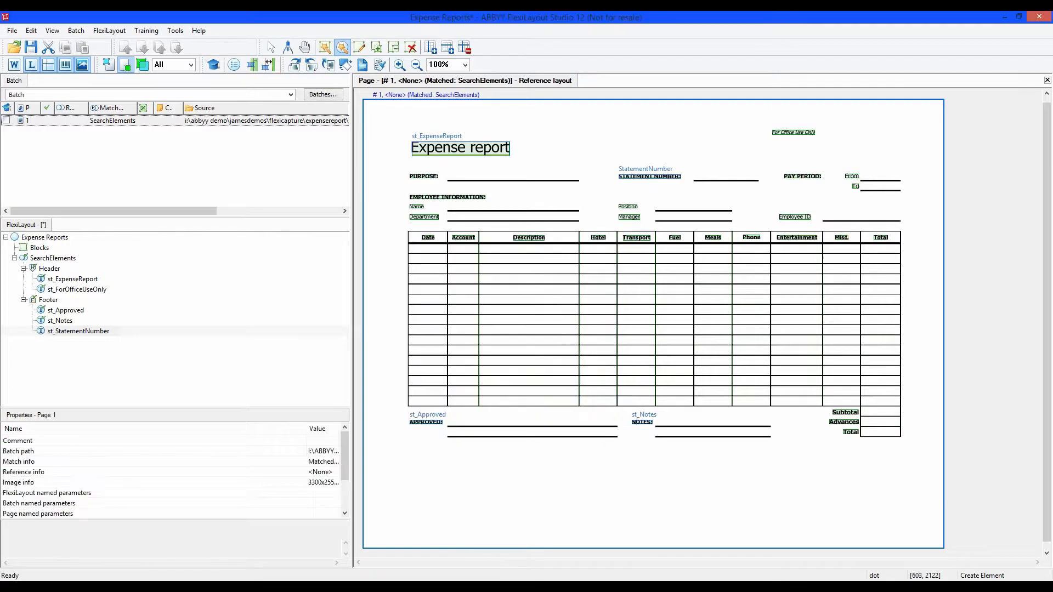
- Move st_StatementNumber out of the Footer group directly under SearchElements, and collapse the Footer and Header groups
left_click(92, 332)
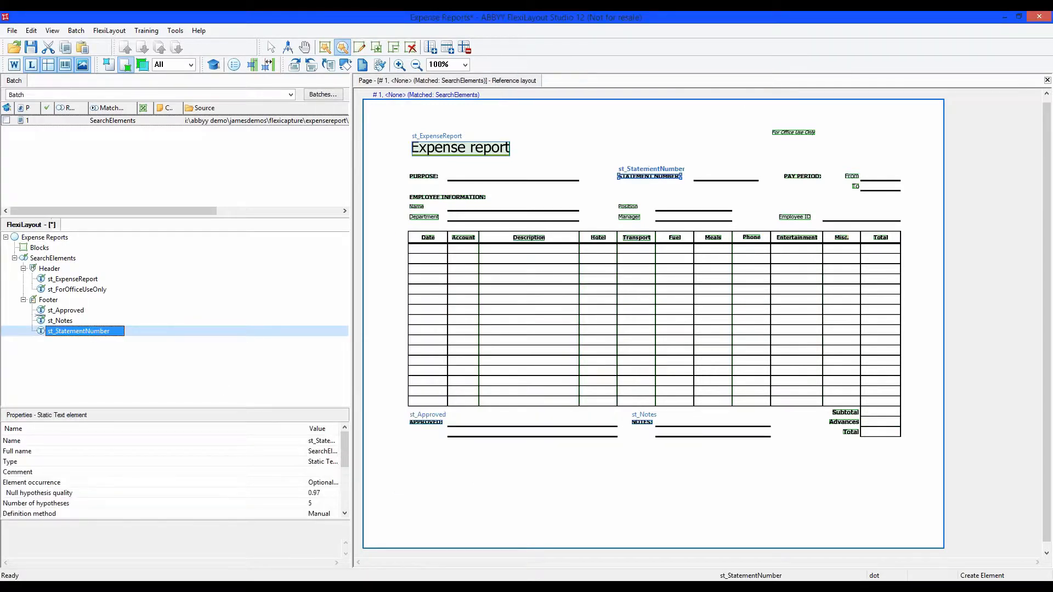
left_click_drag(69, 260, 69, 259)
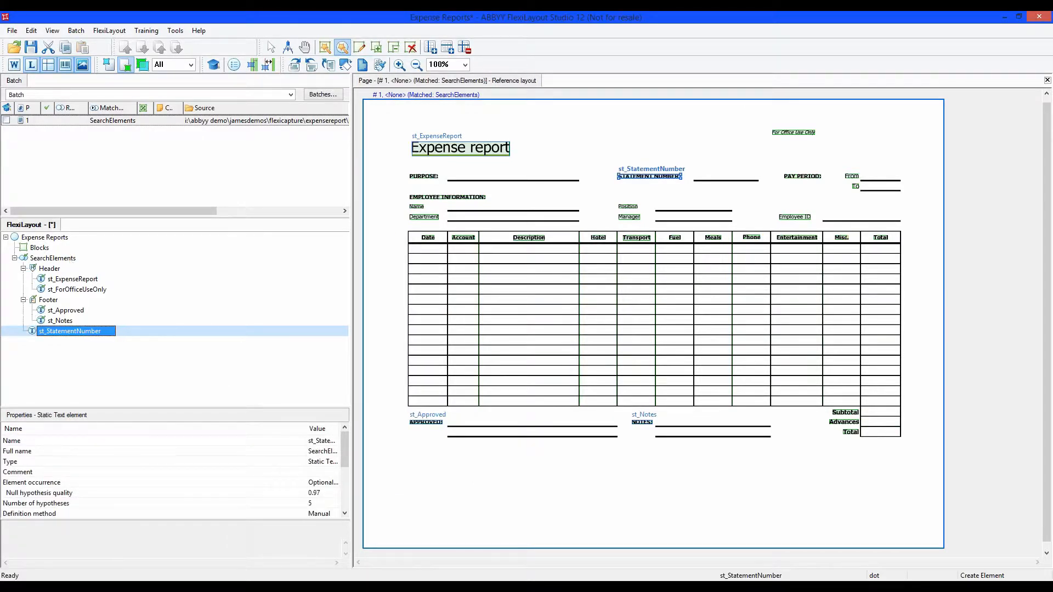
left_click(23, 300)
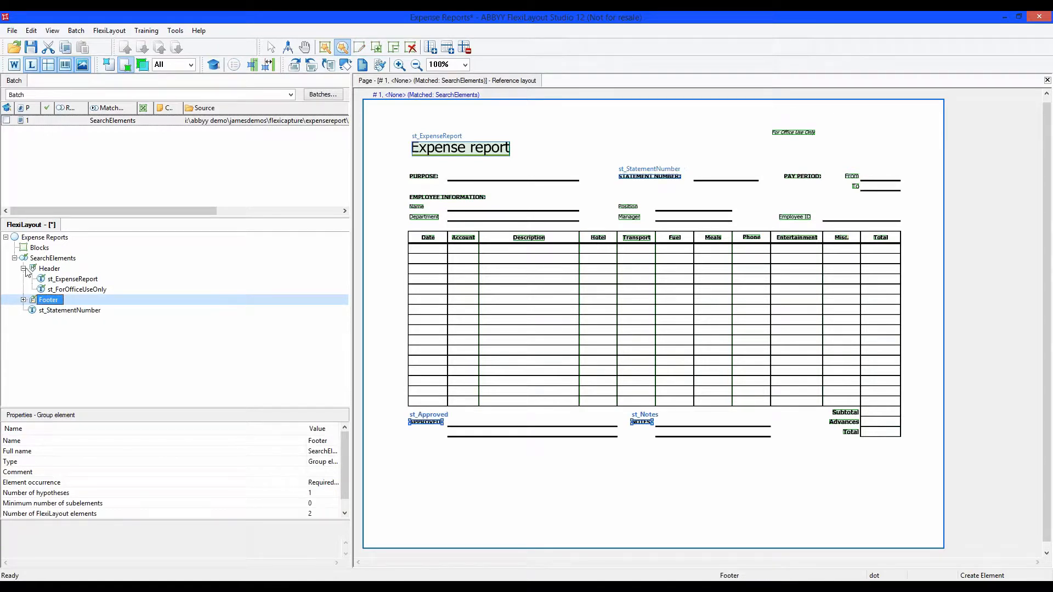
left_click(23, 269)
- Create a Static Text element named st_Name directly under SearchElements, about 106×44 dots around the "Name" label
left_click(52, 260)
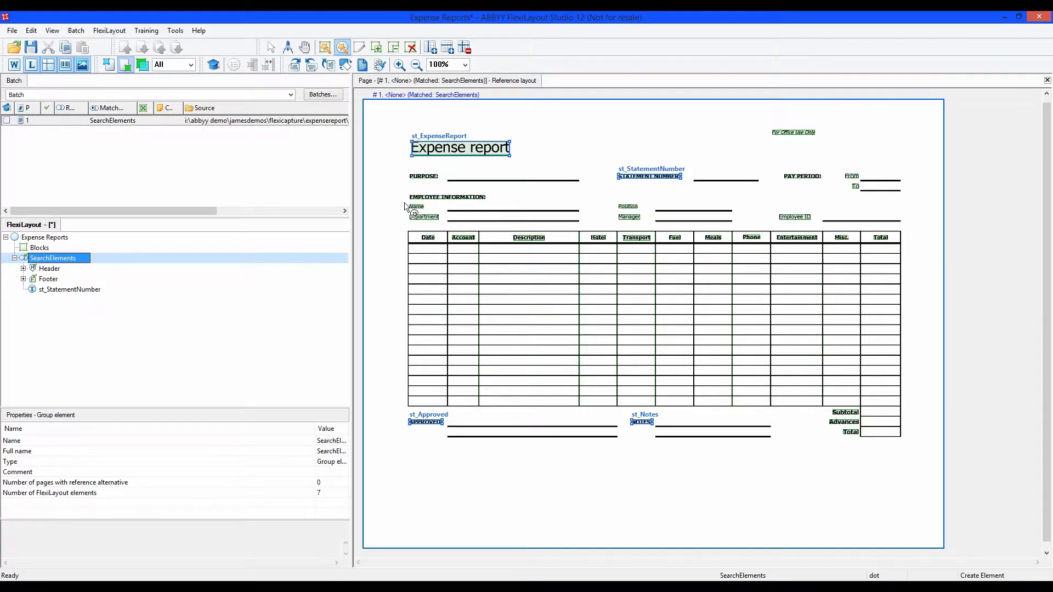
left_click_drag(408, 207, 431, 213)
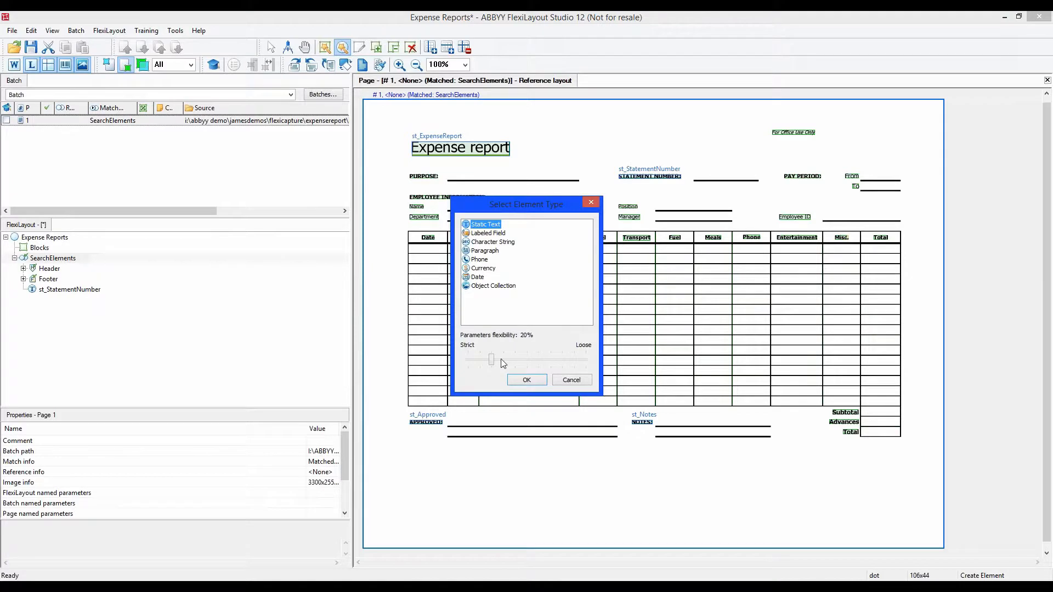
left_click(527, 380)
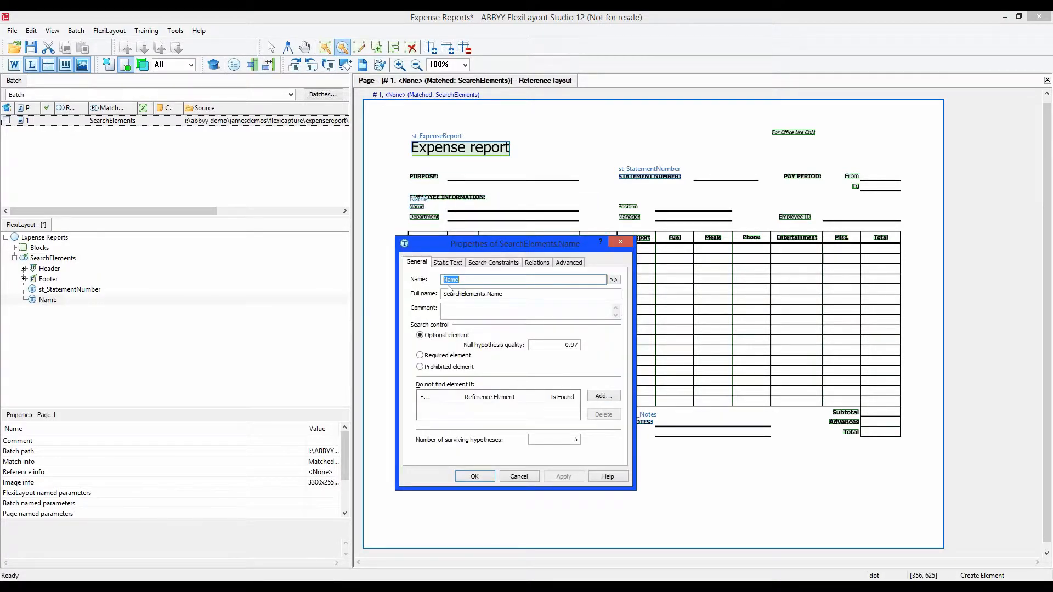
left_click(445, 280)
type("st_")
left_click(475, 476)
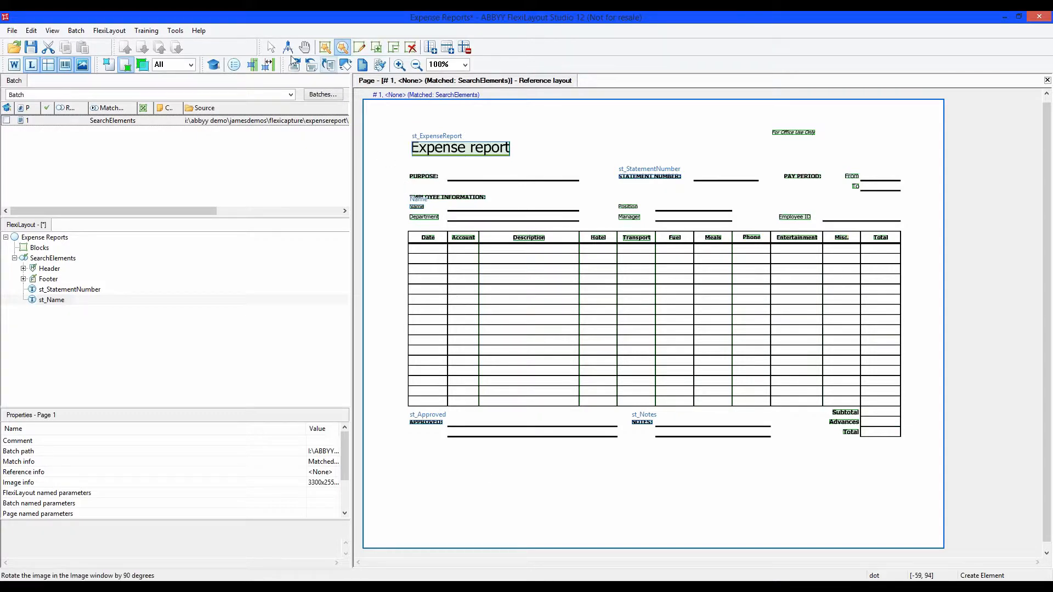
- Add a Character String element directly under SearchElements
left_click(272, 49)
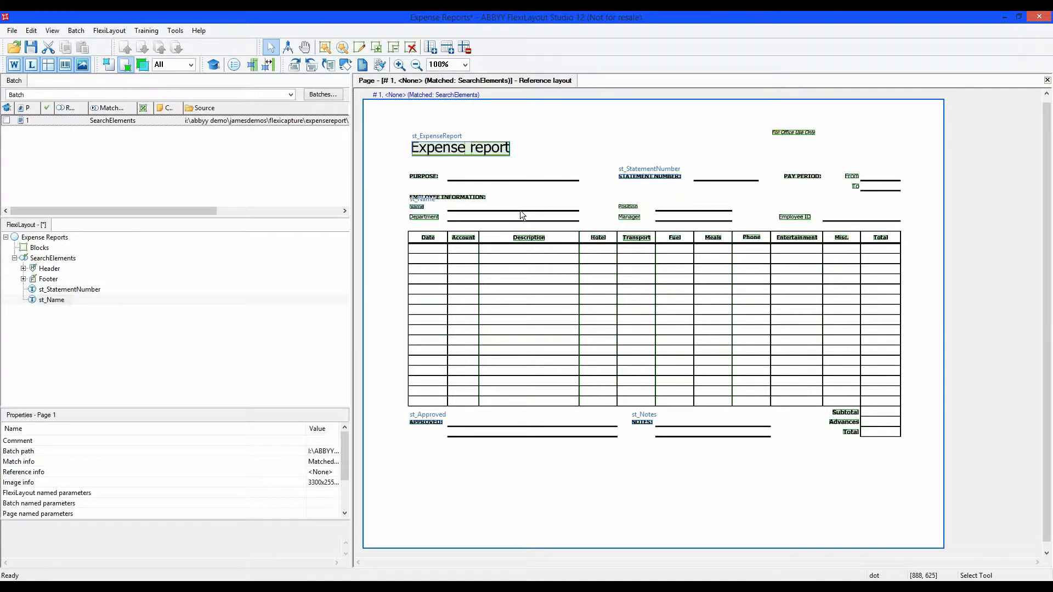
left_click(44, 255)
right_click(46, 259)
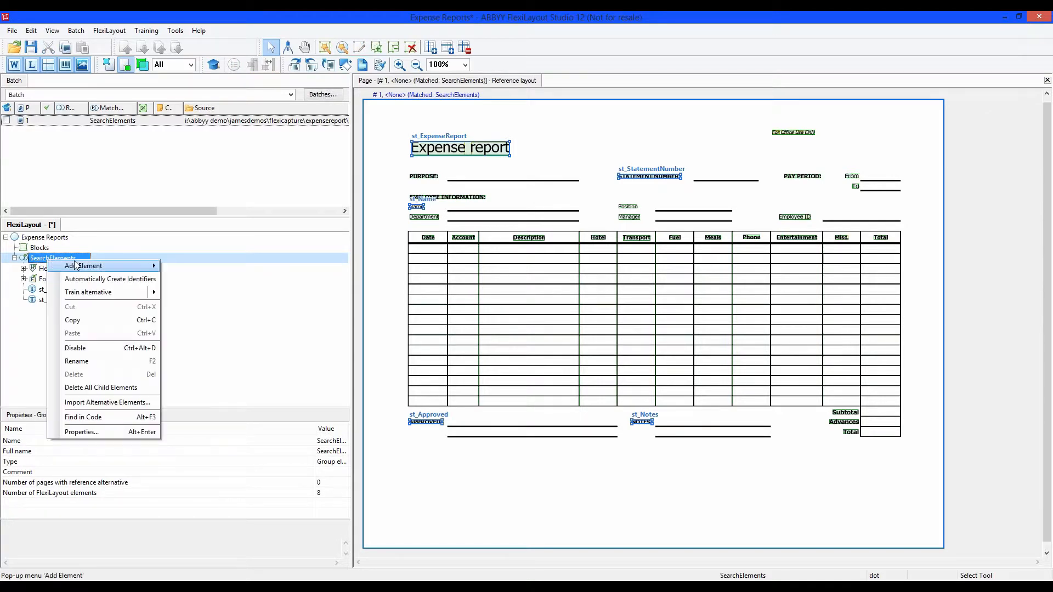
mouse_move(88, 267)
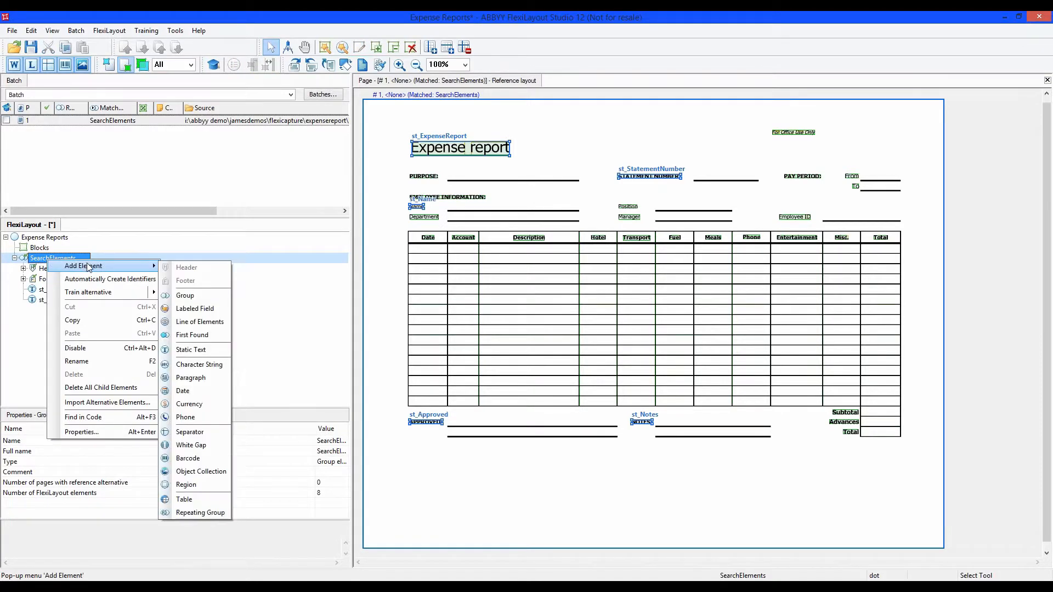
left_click(215, 366)
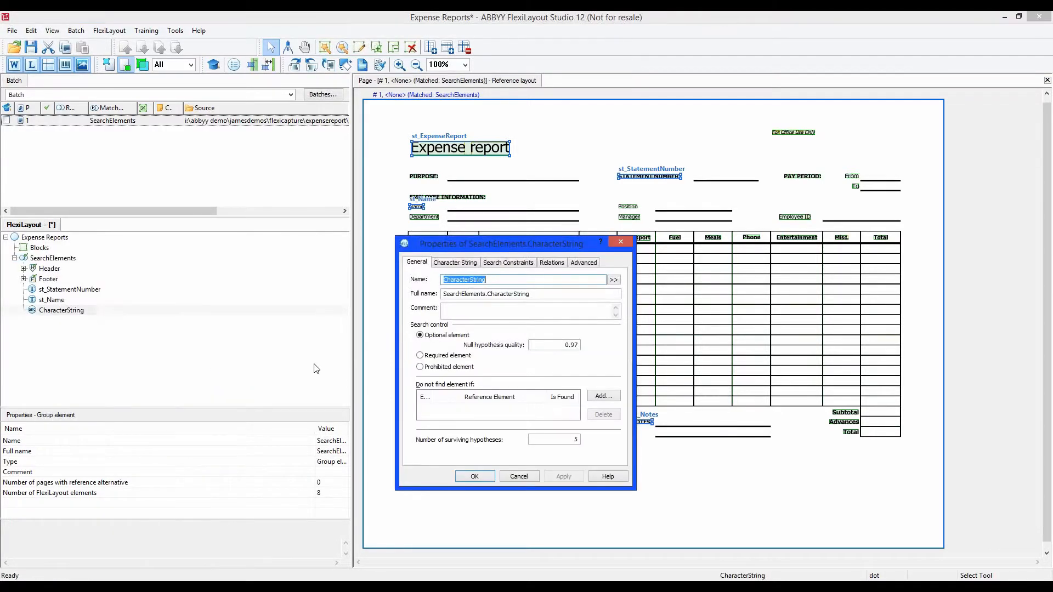
- Give the new Character String element an alphabet of the digits 0–9 and the hyphen, and name it cs_StatementNumber
left_click(453, 264)
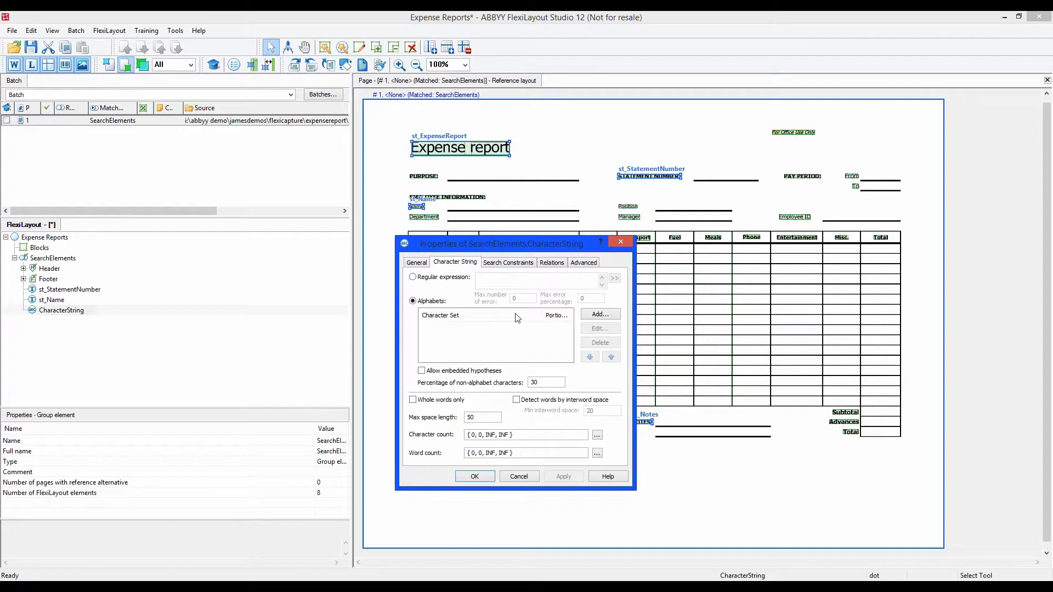
left_click(599, 318)
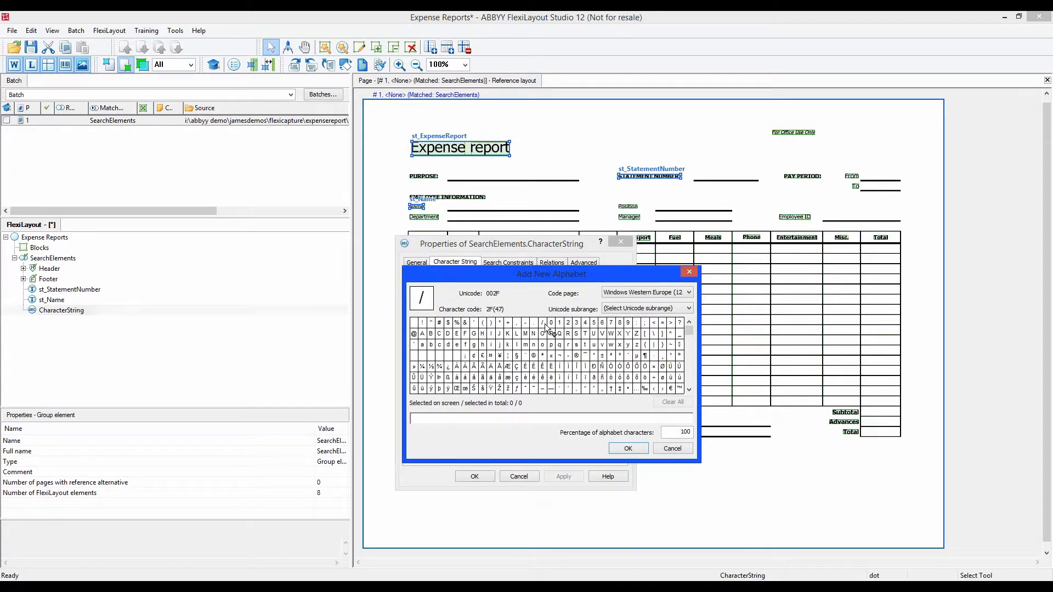
left_click_drag(553, 326, 625, 323)
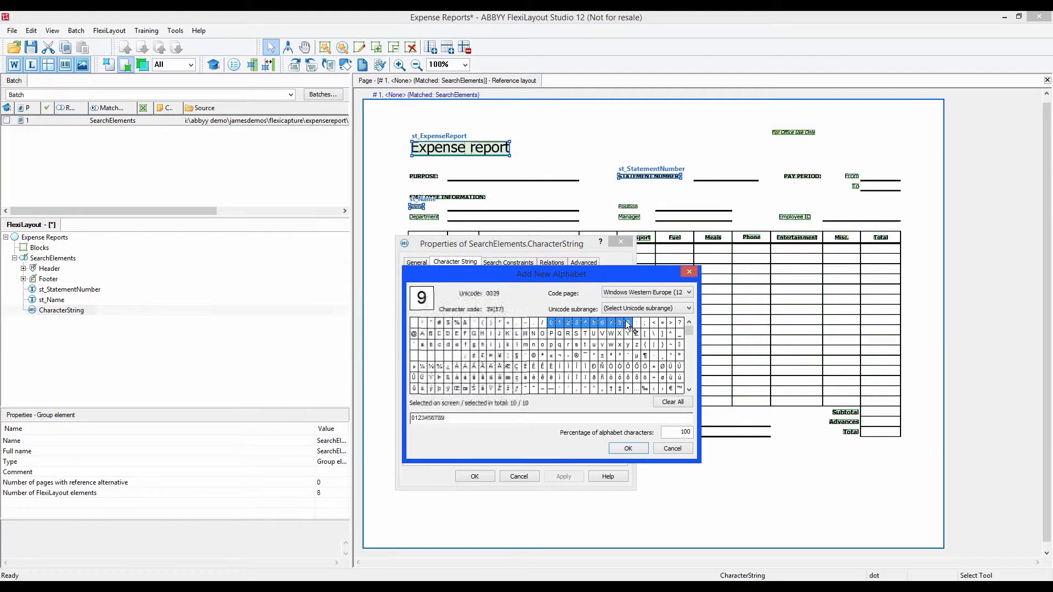
left_click(525, 323)
left_click(630, 450)
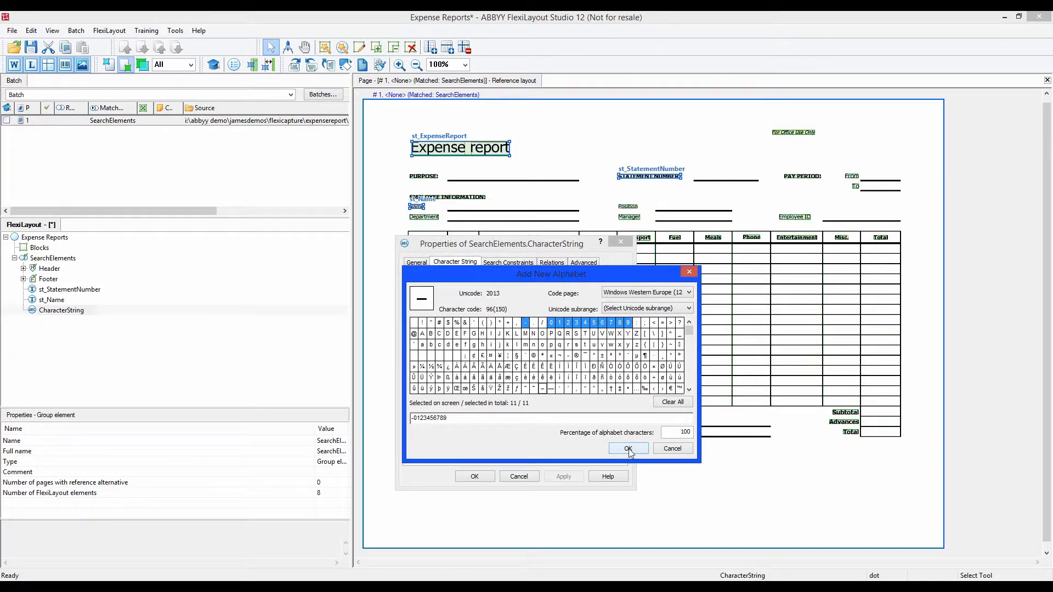
left_click(415, 264)
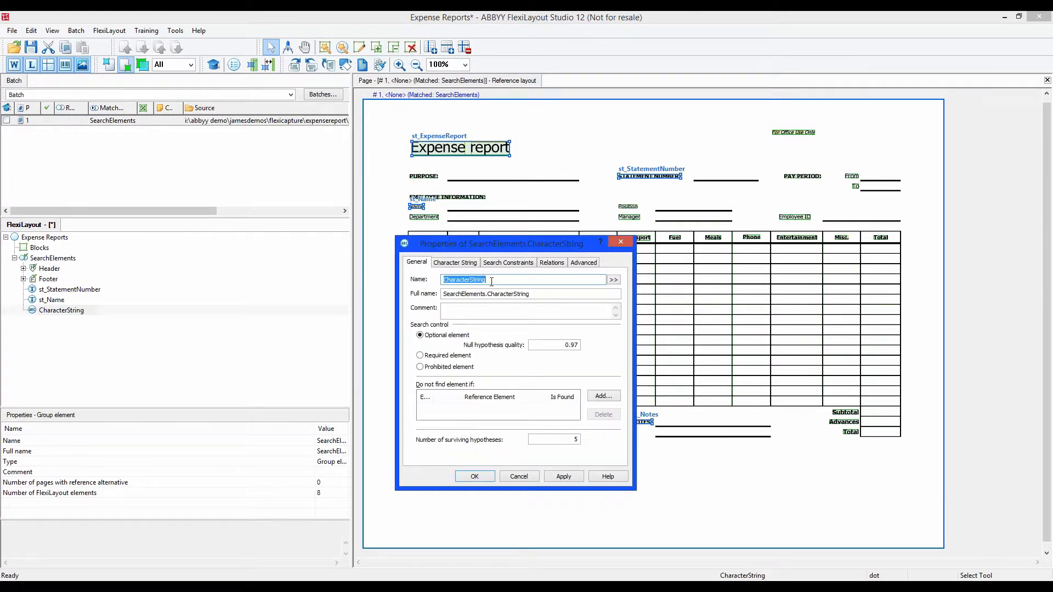
type("cs_StatementNumber")
- Add a Left of relation to the Right boundary of st_StatementNumber with an offset of -450 for the character string
left_click(561, 264)
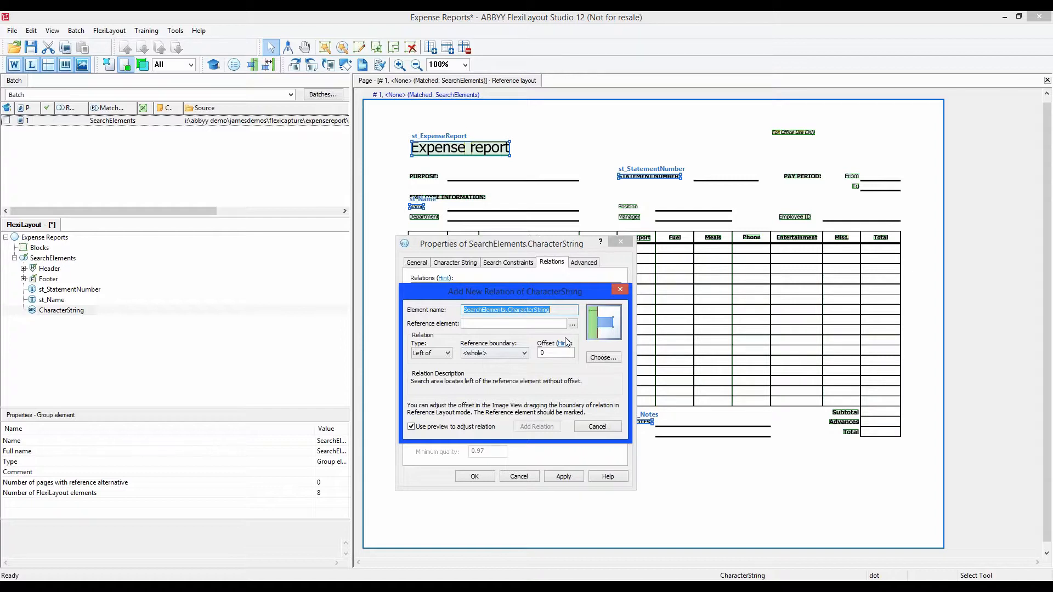
left_click(573, 325)
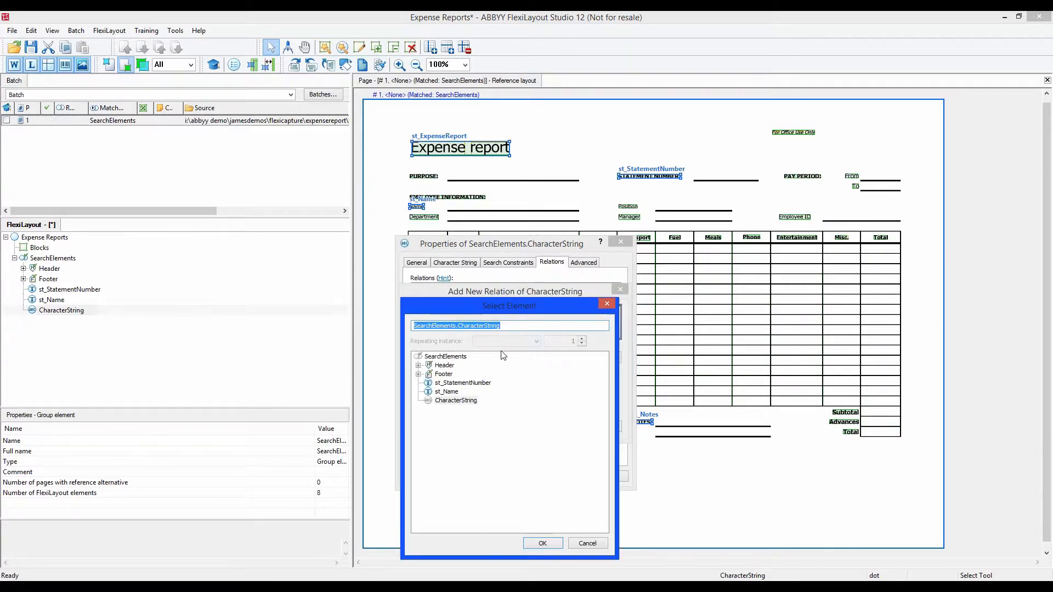
left_click(457, 383)
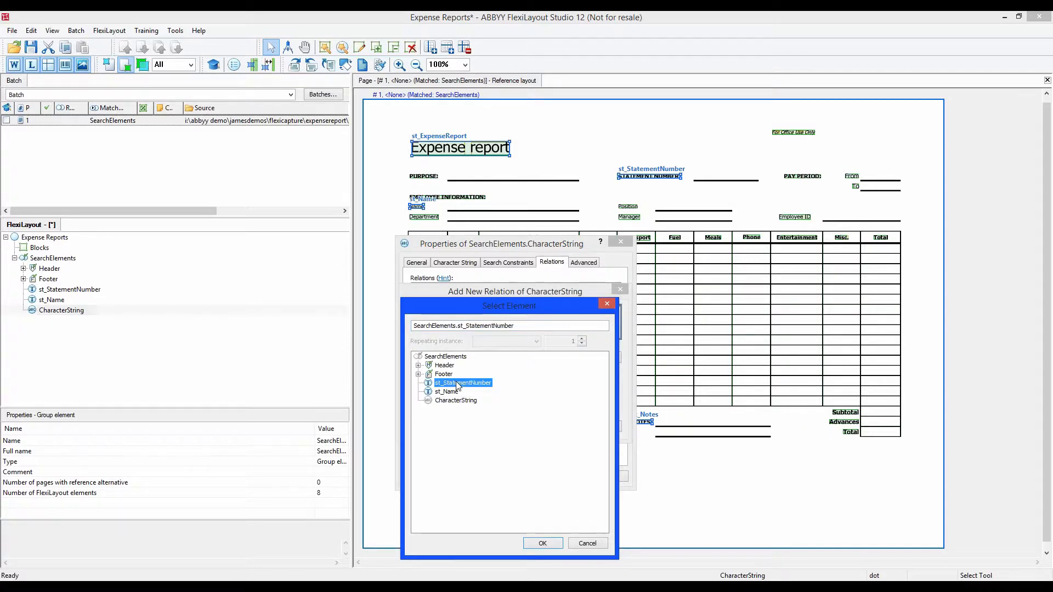
left_click(543, 544)
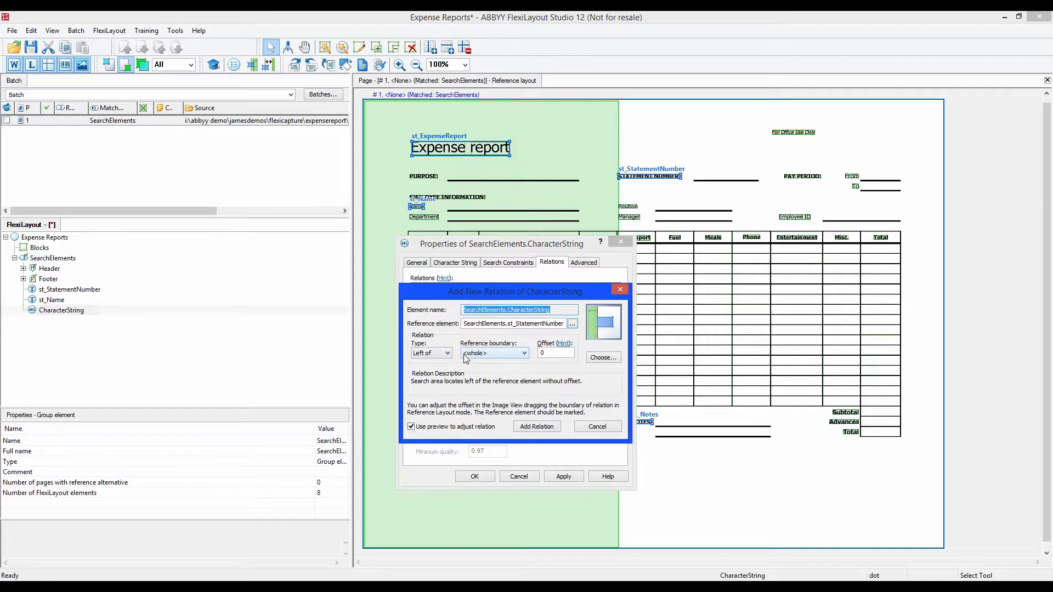
left_click(525, 354)
left_click(513, 374)
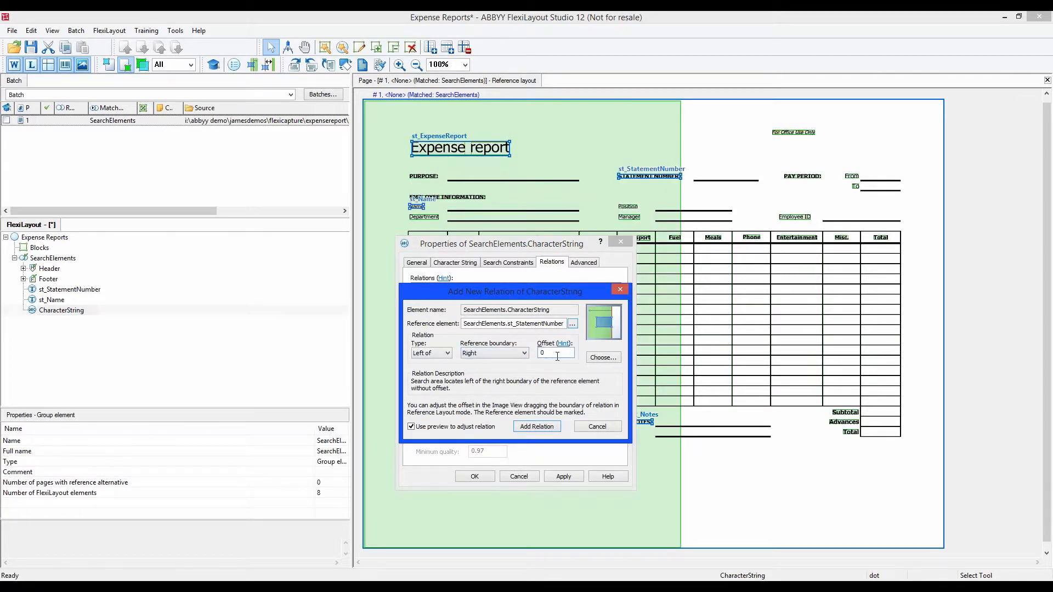
type("450")
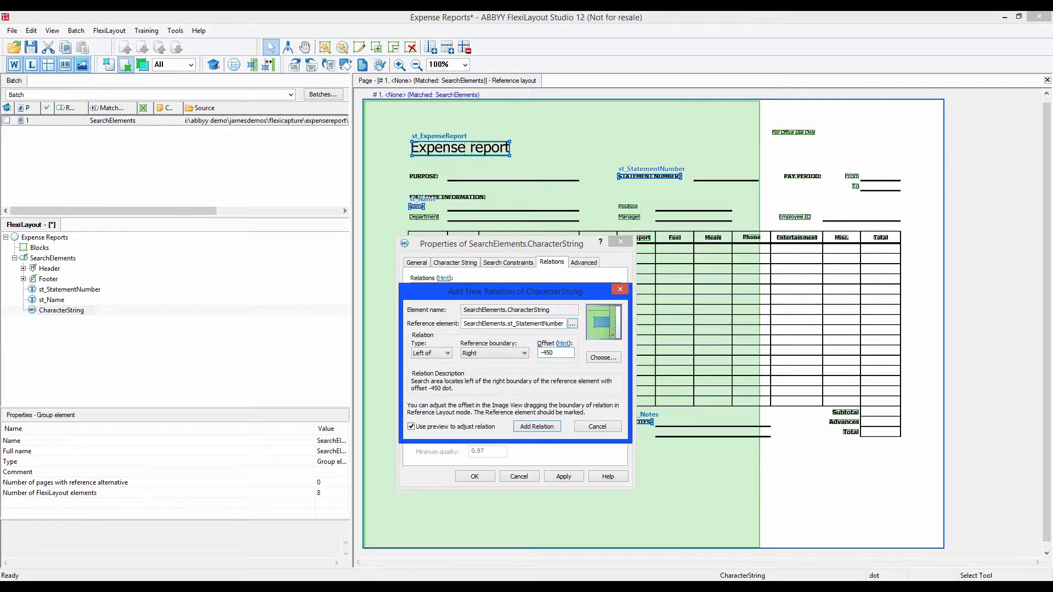
left_click(548, 429)
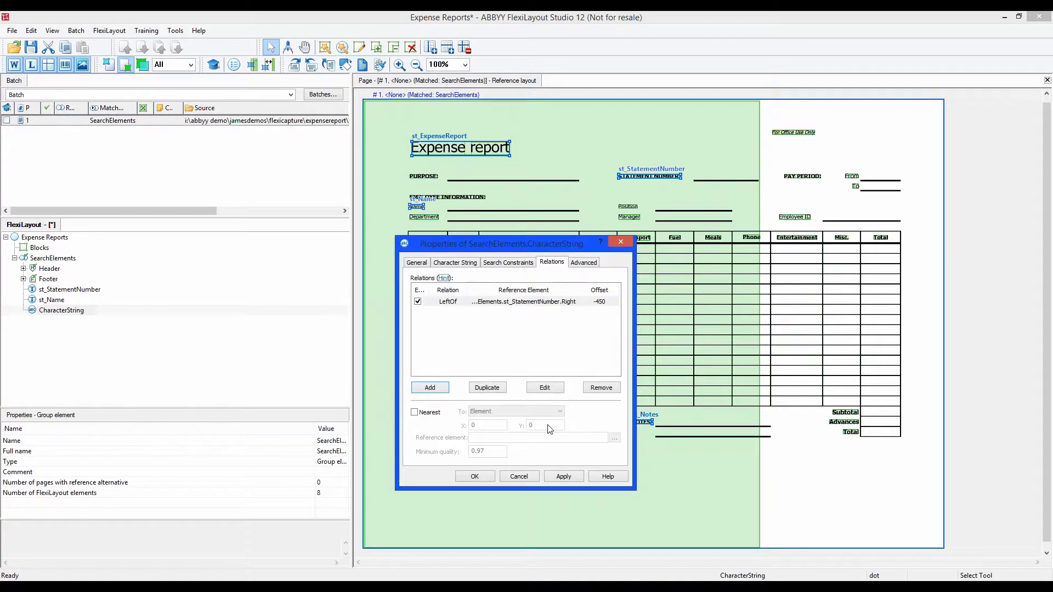
- Add a Right of relation to the whole st_StatementNumber element with an offset of 60 for the character string
left_click(433, 389)
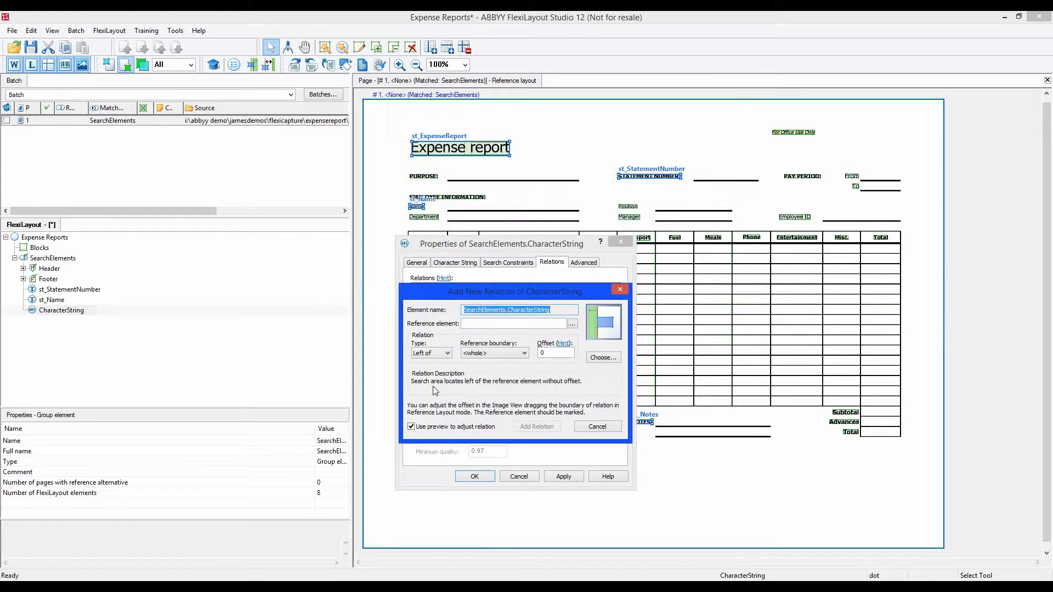
left_click(572, 324)
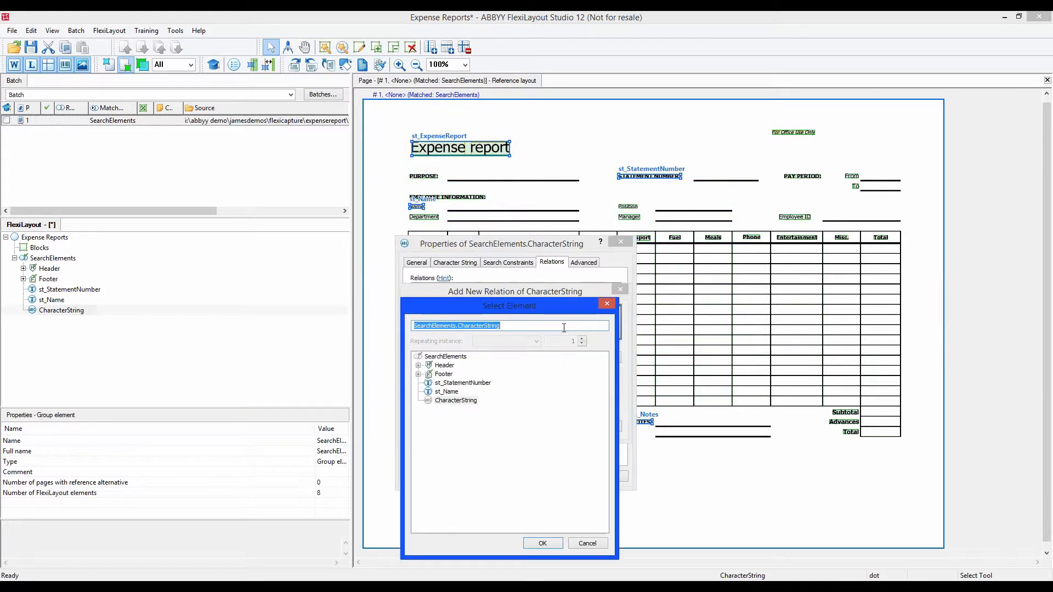
left_click(489, 384)
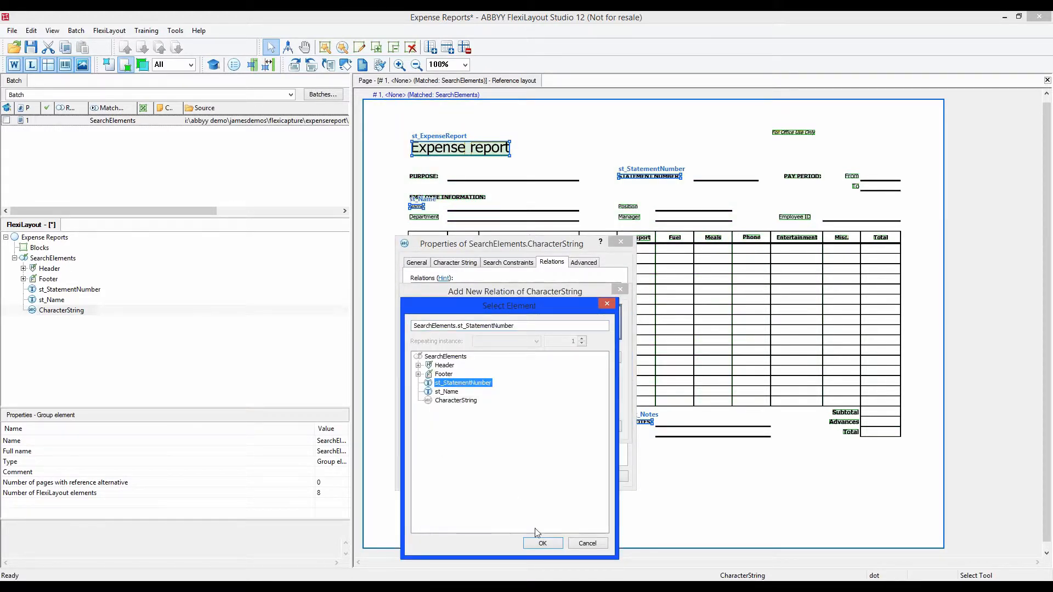
left_click(538, 544)
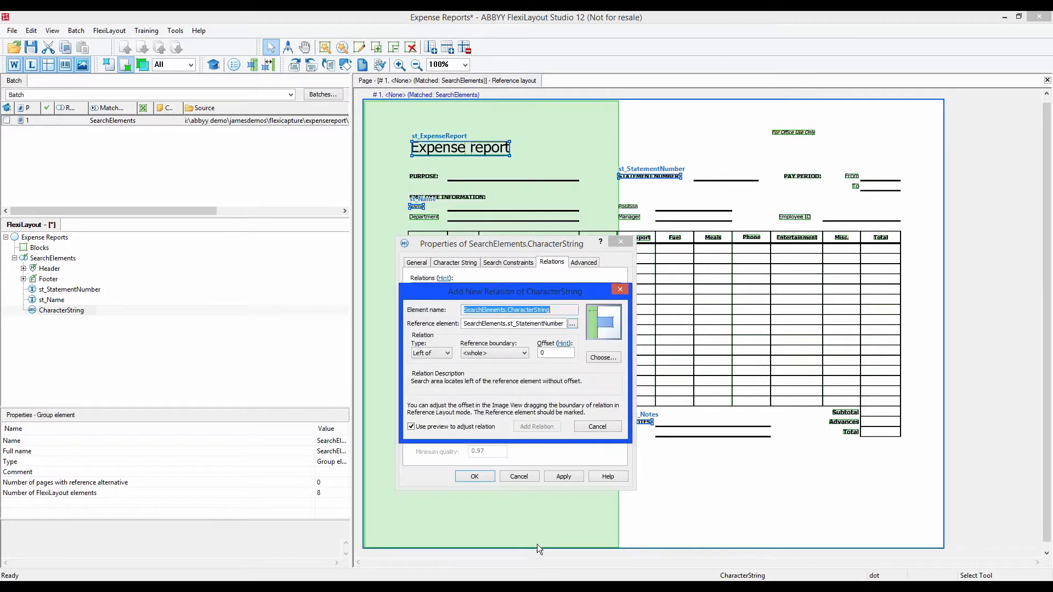
left_click(448, 354)
left_click(442, 371)
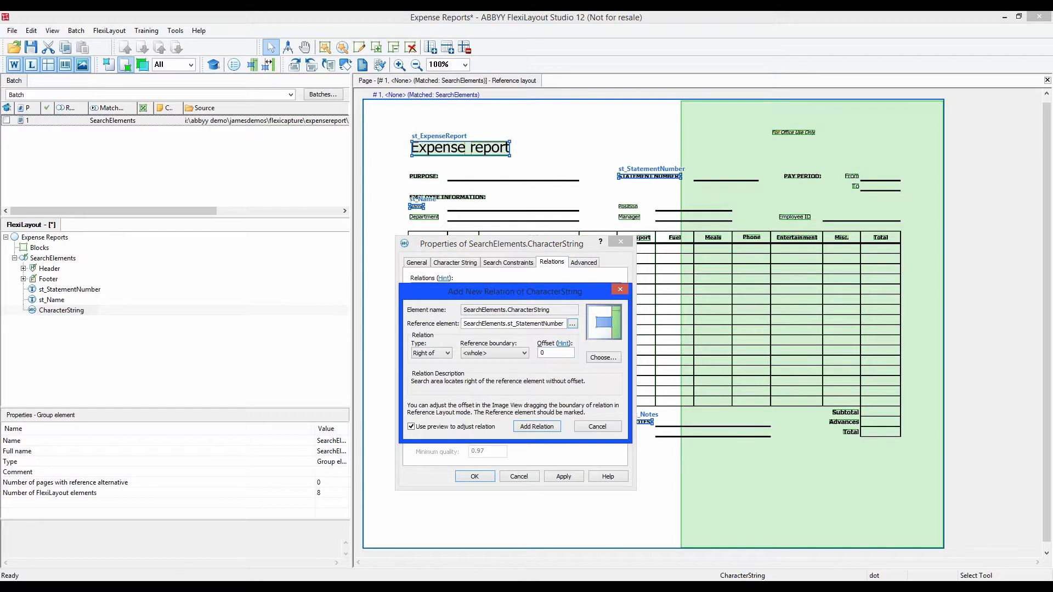
double_click(544, 353)
type("60")
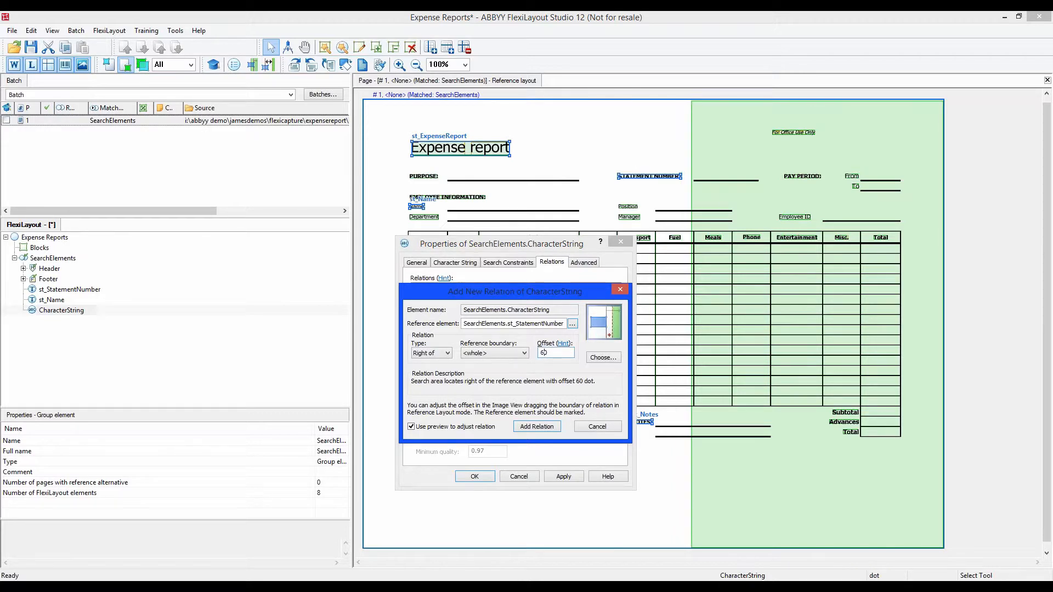
left_click(537, 426)
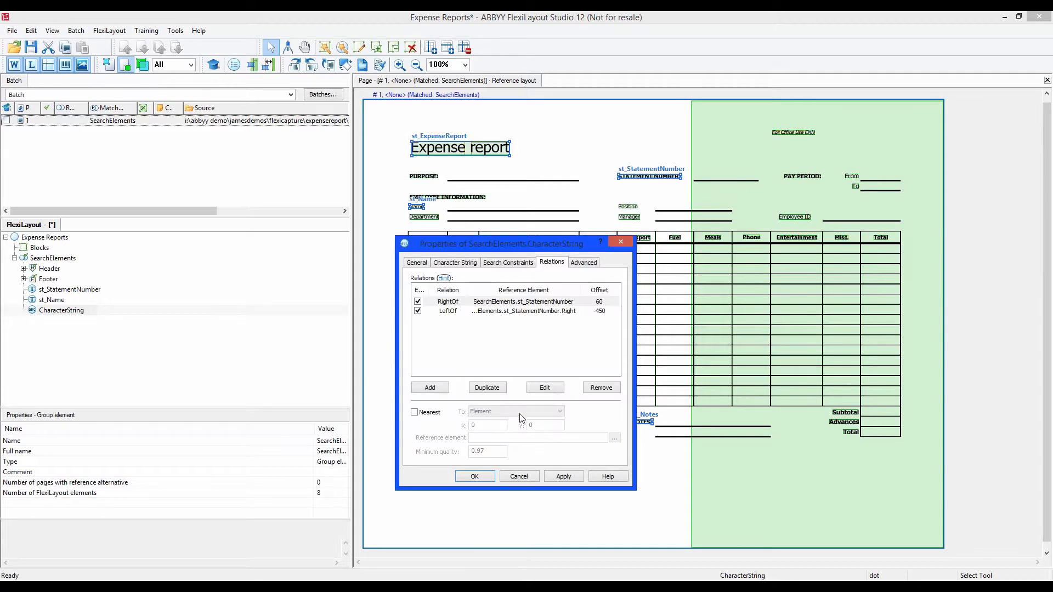
- Add an Above relation to the Bottom boundary of st_StatementNumber with an offset of -20 for the character string
left_click(425, 385)
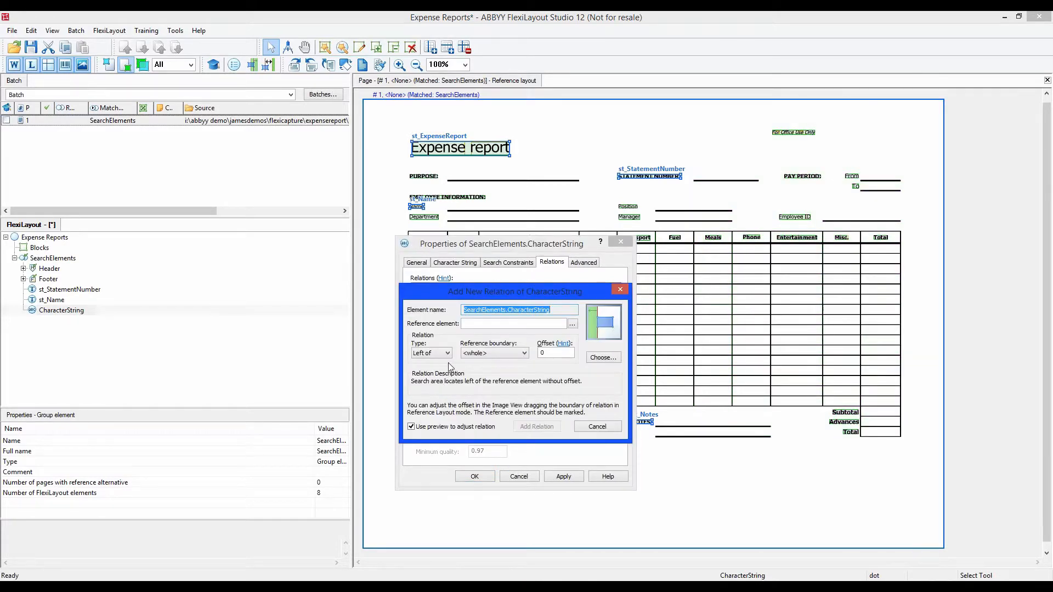
left_click(573, 324)
left_click(455, 384)
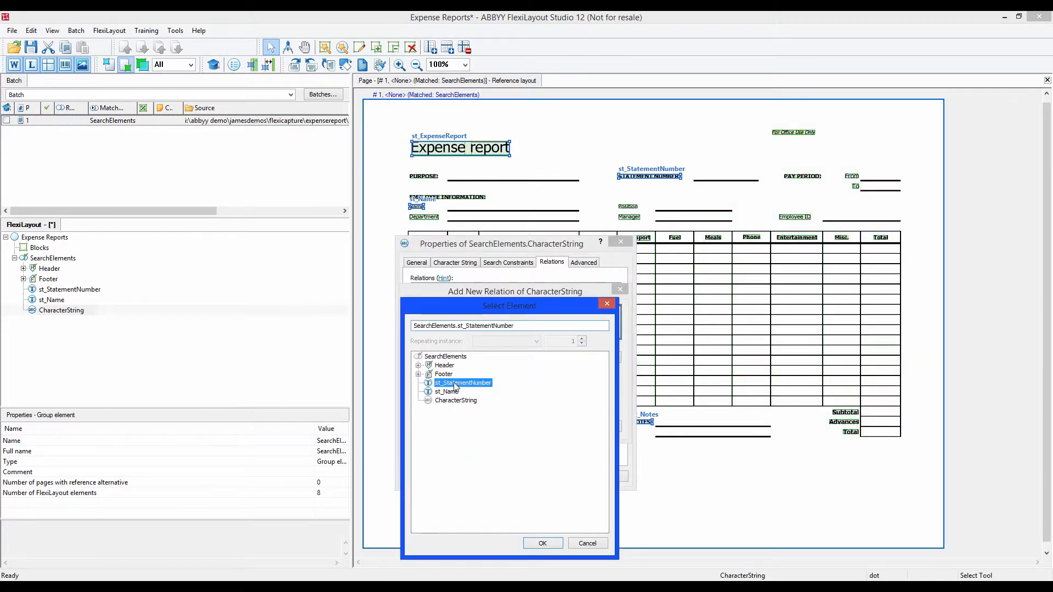
left_click(554, 545)
left_click(446, 354)
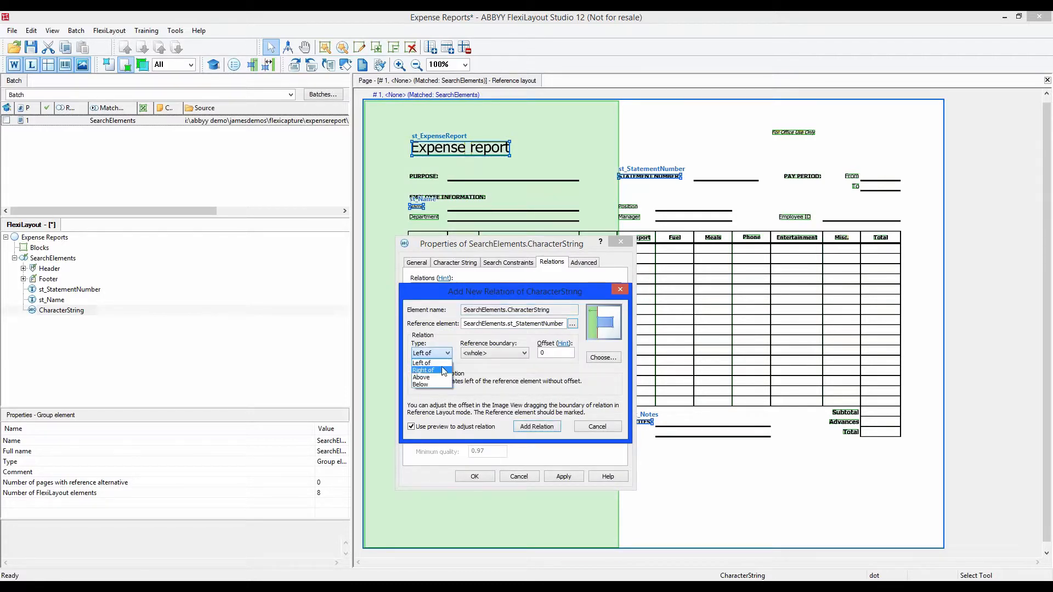
left_click(439, 378)
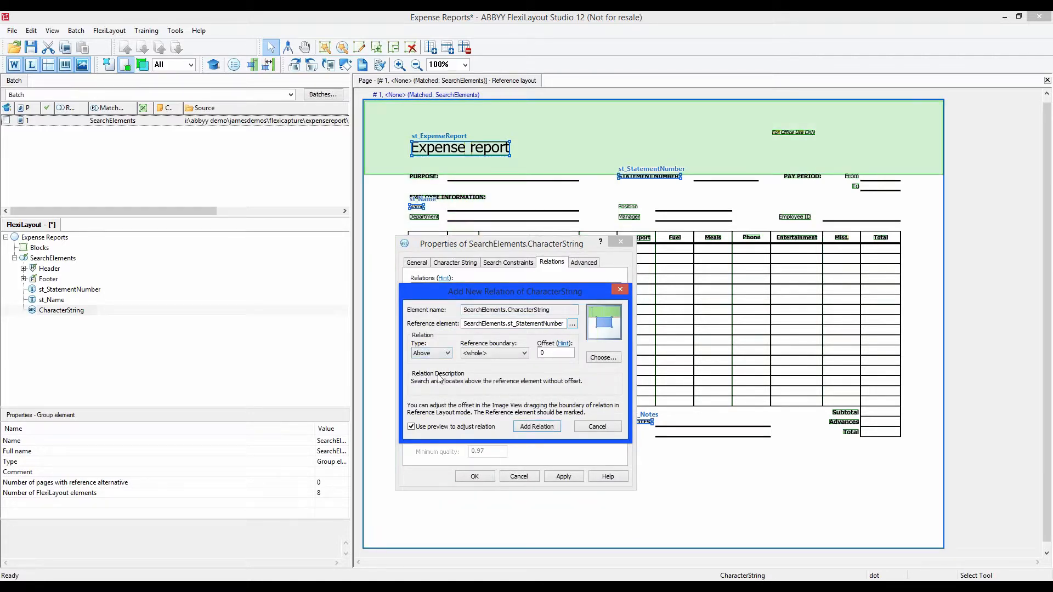
left_click(524, 354)
left_click(502, 383)
left_click(540, 355)
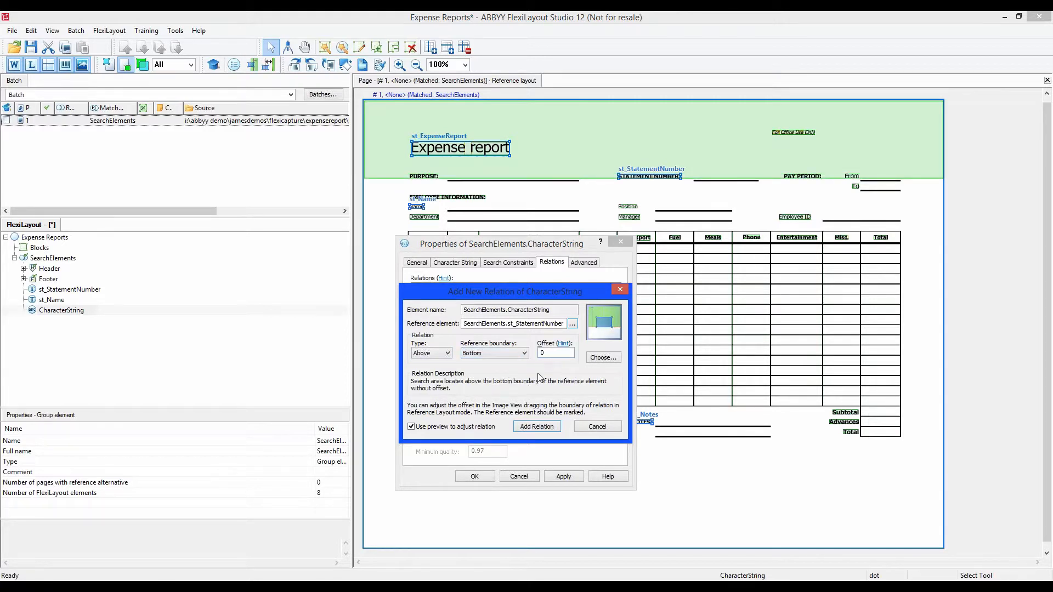
type("-20")
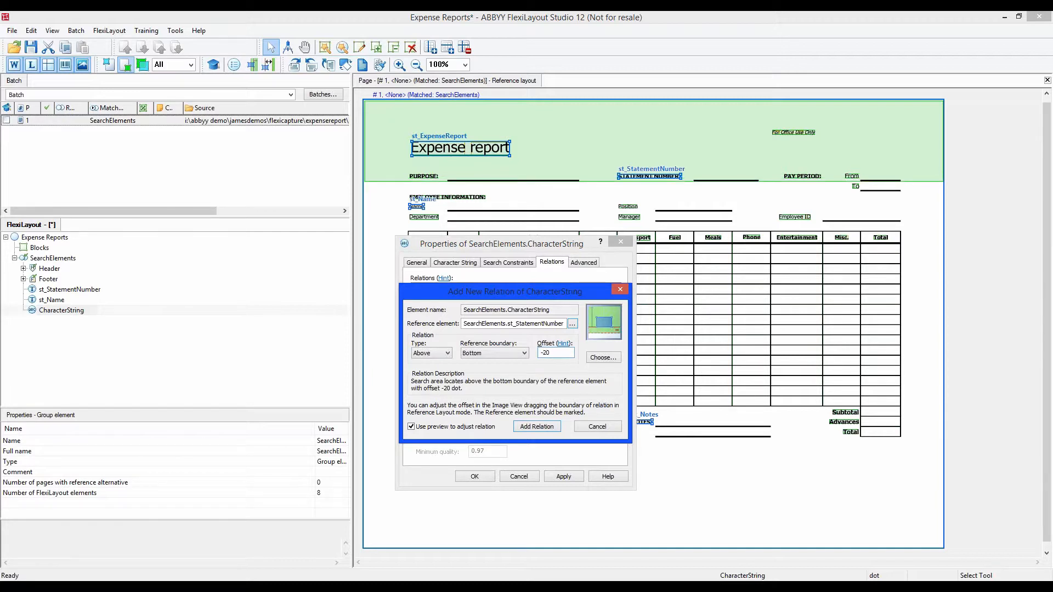
left_click(541, 428)
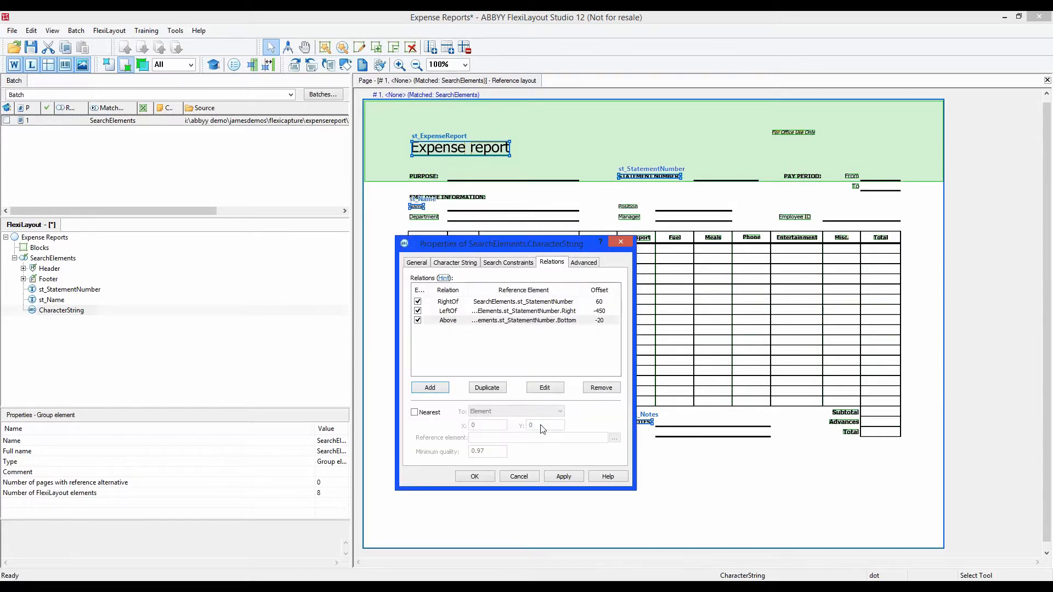
- Add a Below relation to the Top boundary of st_StatementNumber with an offset of -20 for the character string
left_click(432, 389)
left_click(572, 323)
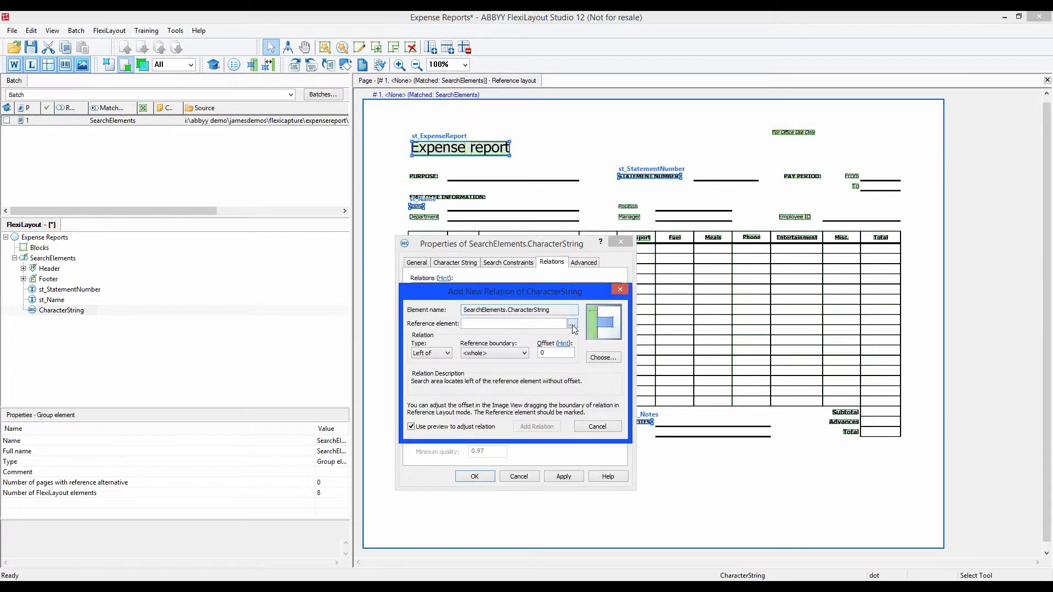
left_click(475, 384)
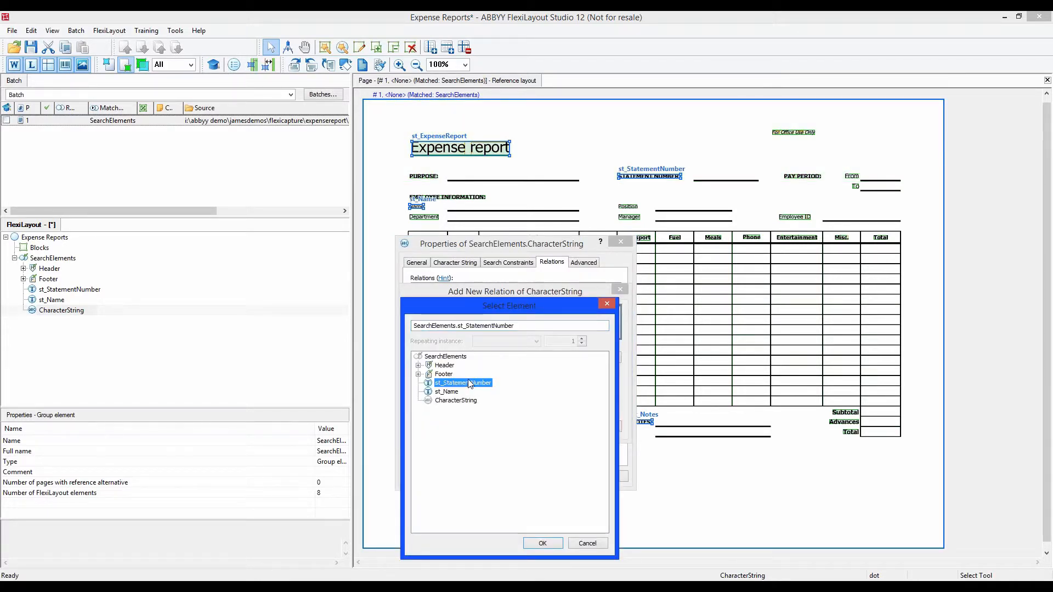
left_click(540, 543)
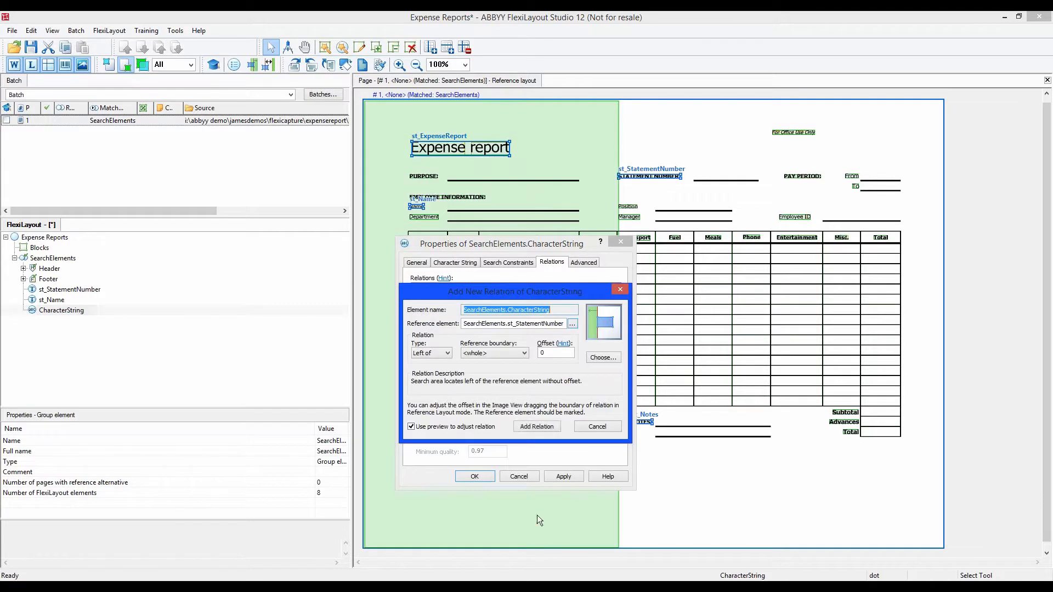
left_click(448, 354)
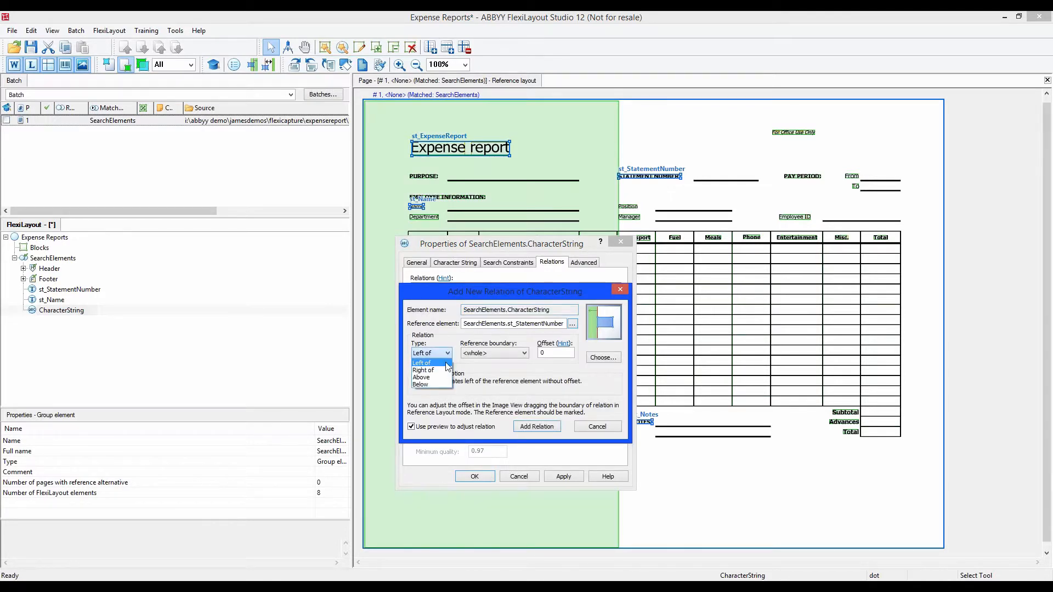
left_click(447, 385)
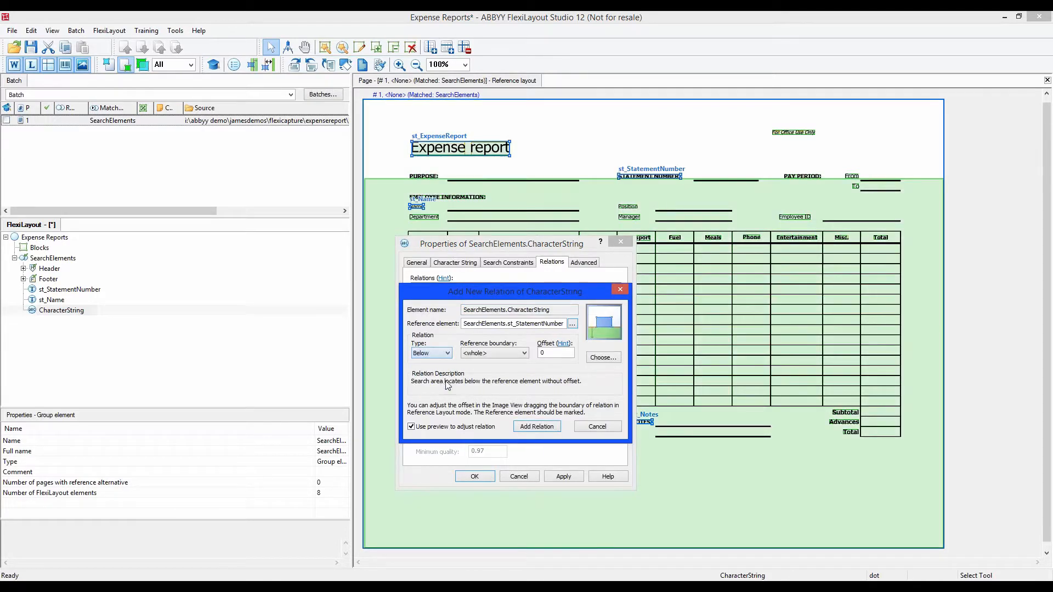
left_click(524, 354)
left_click(514, 370)
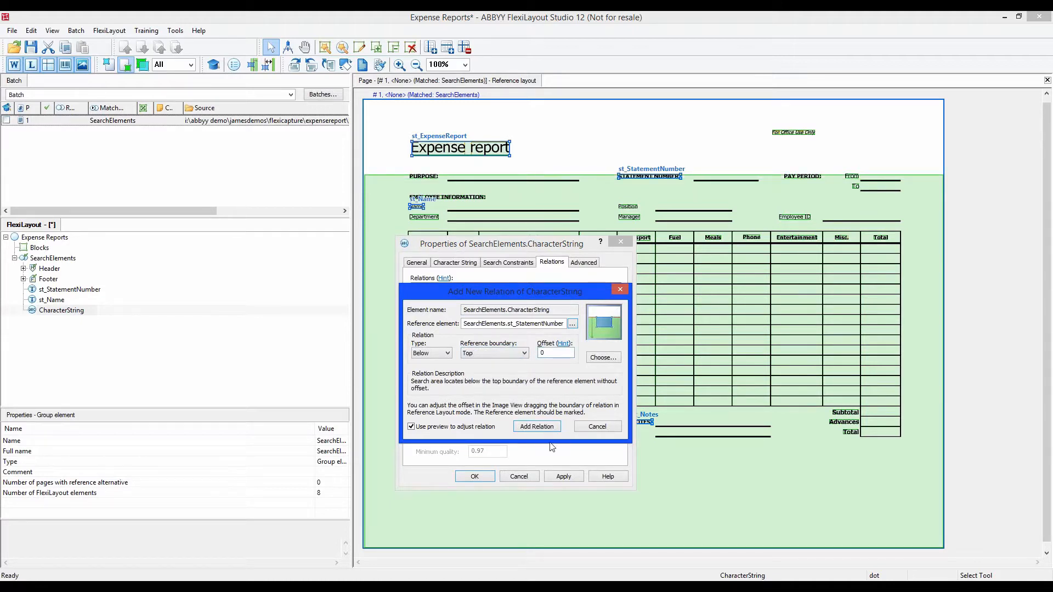
type("-20")
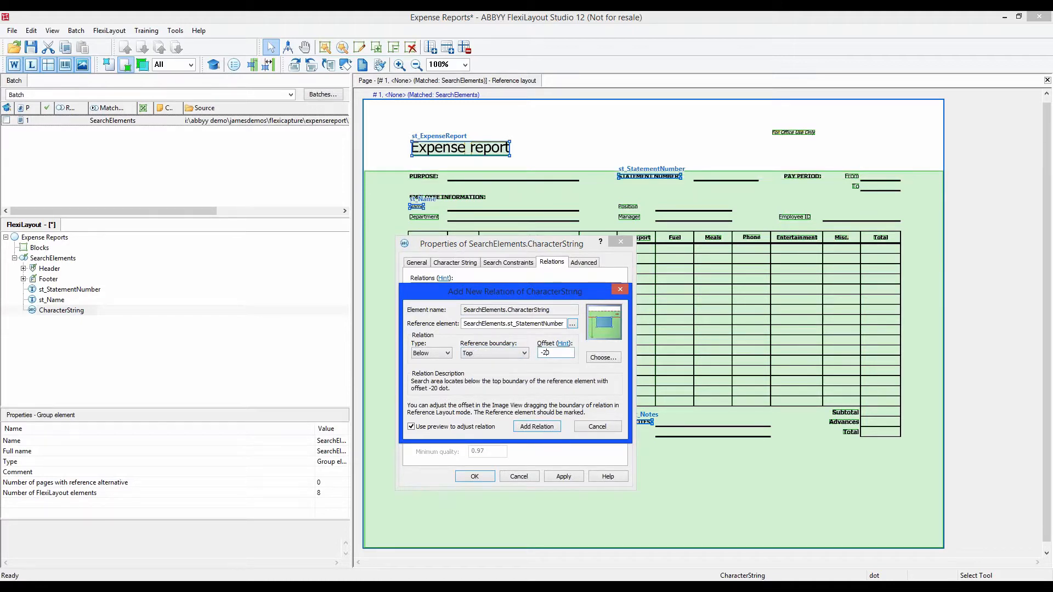
left_click(548, 428)
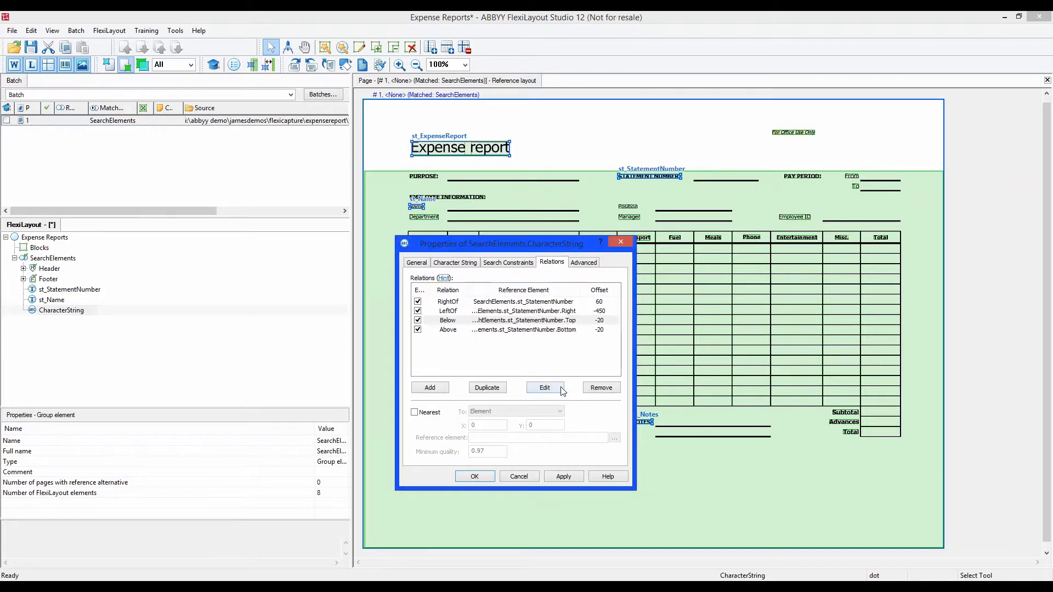
- Preview the combined search area of all four relations, and apply the character string element's properties
left_click_drag(550, 349, 526, 307)
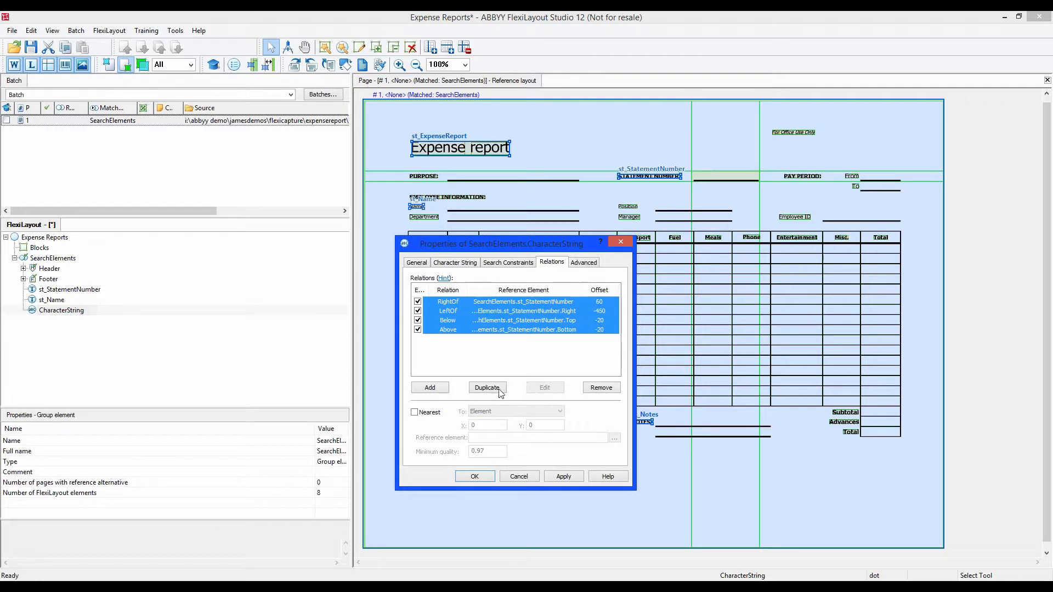
left_click(568, 477)
left_click(475, 477)
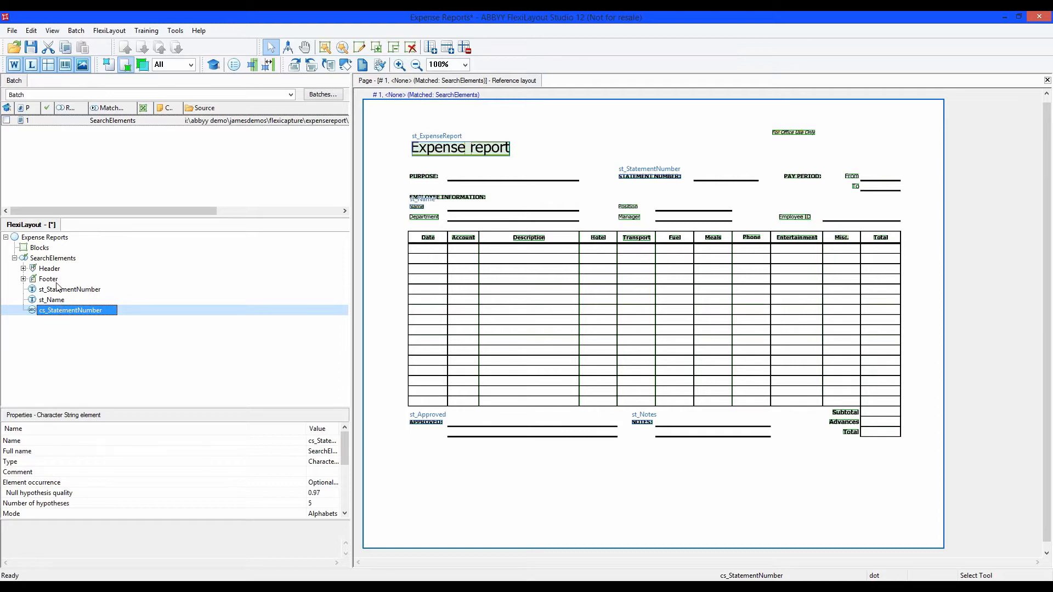
- Add another Character String element directly under SearchElements and name it cs_Name
left_click(51, 259)
right_click(49, 260)
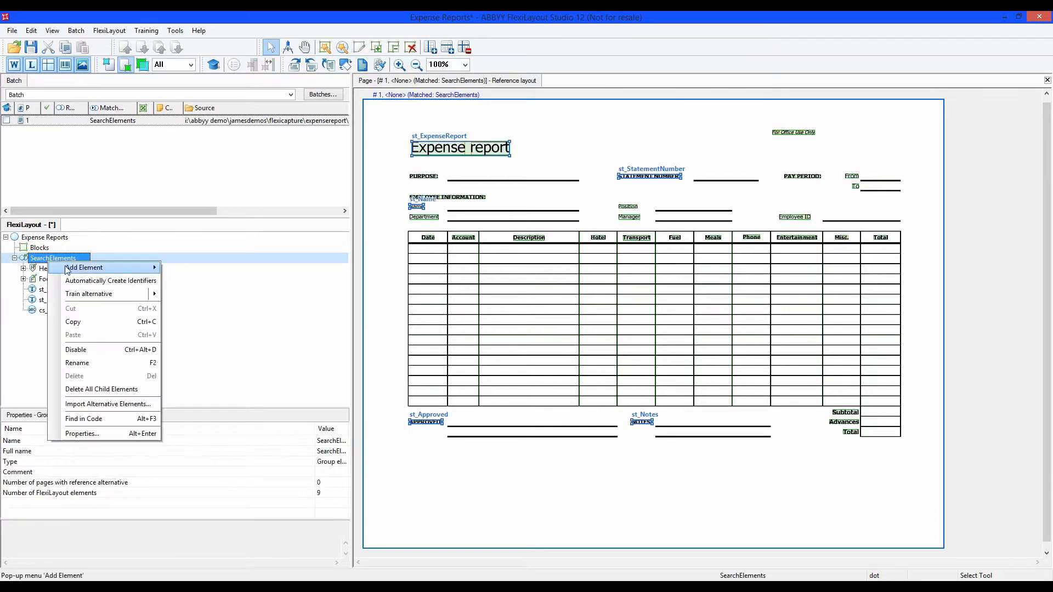
mouse_move(148, 272)
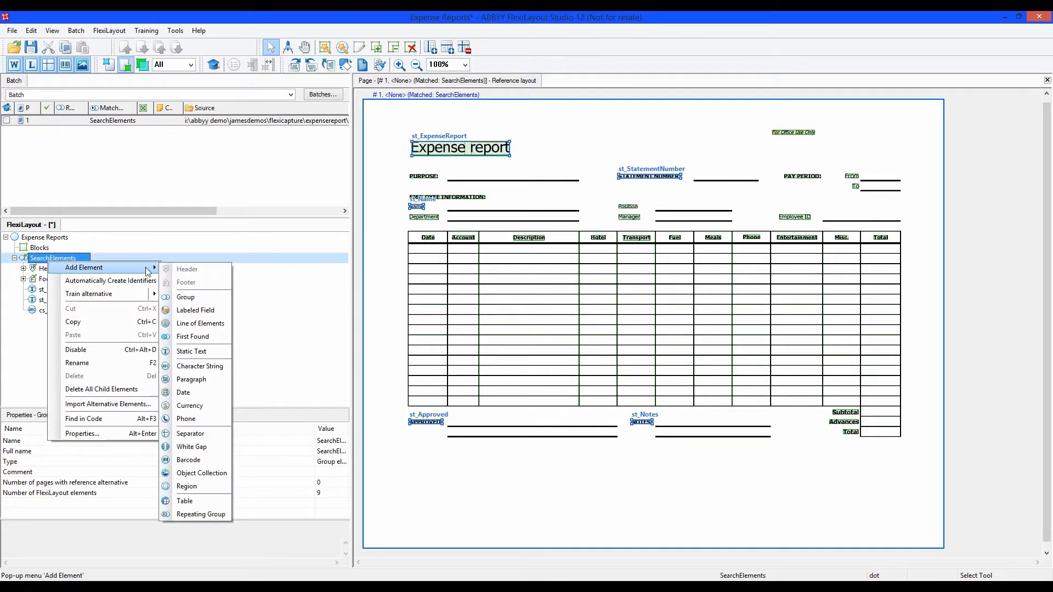
left_click(213, 365)
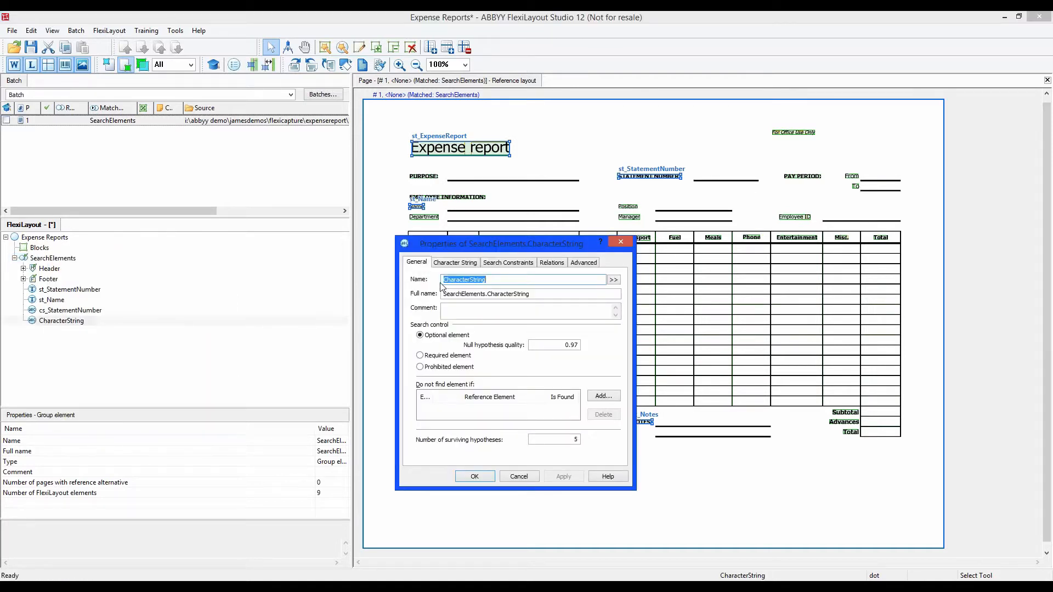
type("cs_Name")
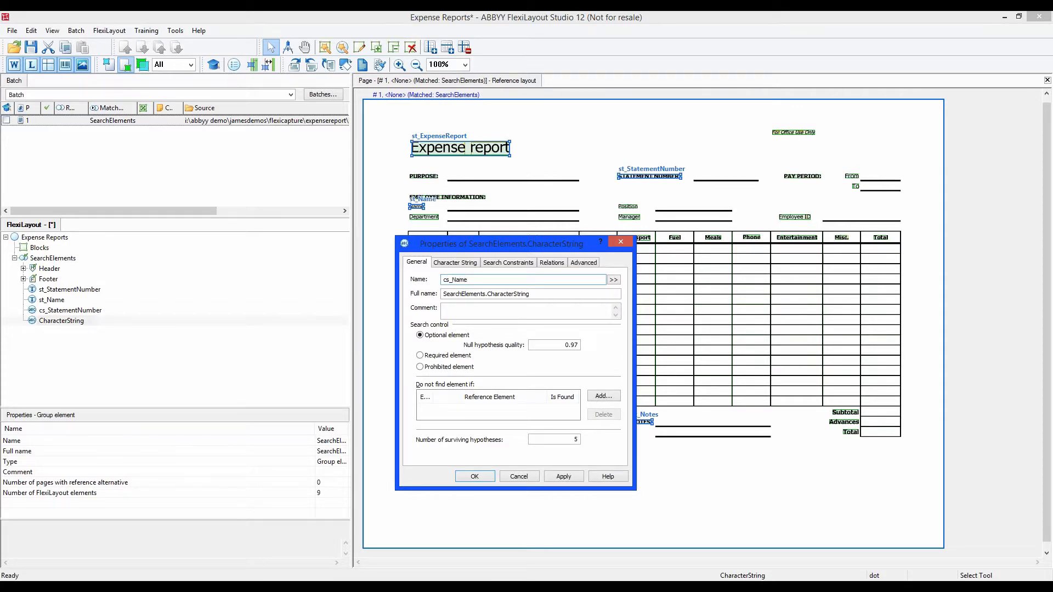
- Give the cs_Name element an alphabet of the uppercase letters A–Z and lowercase letters a–z
left_click(455, 262)
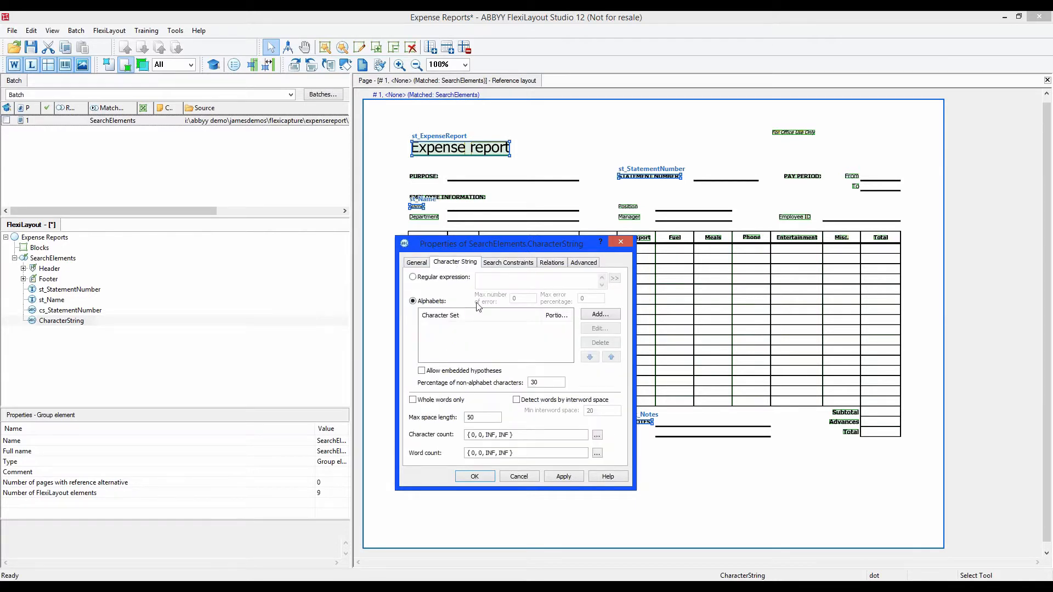
left_click(587, 318)
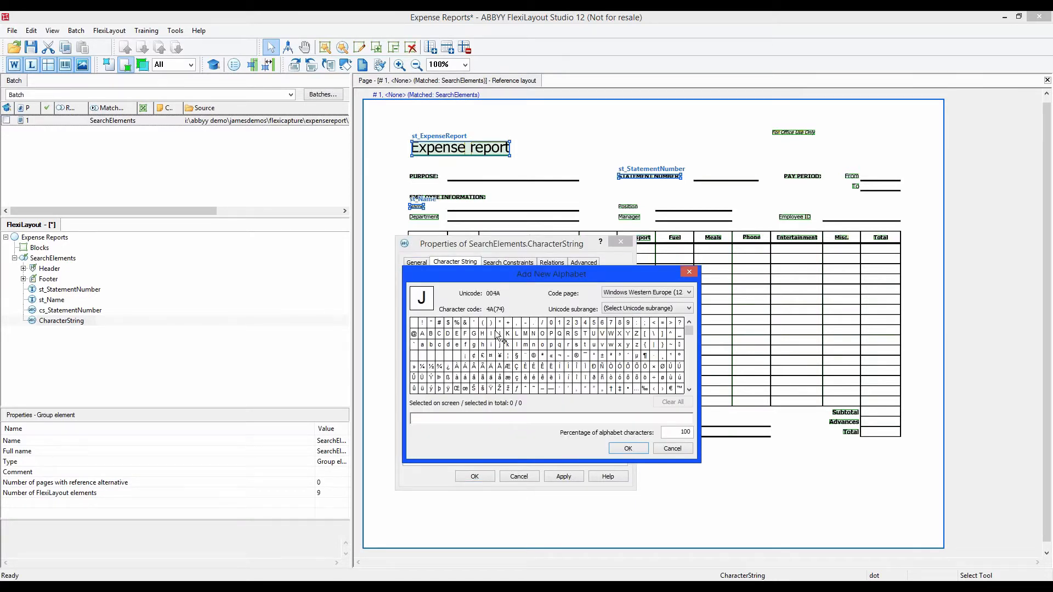
left_click_drag(428, 338, 637, 345)
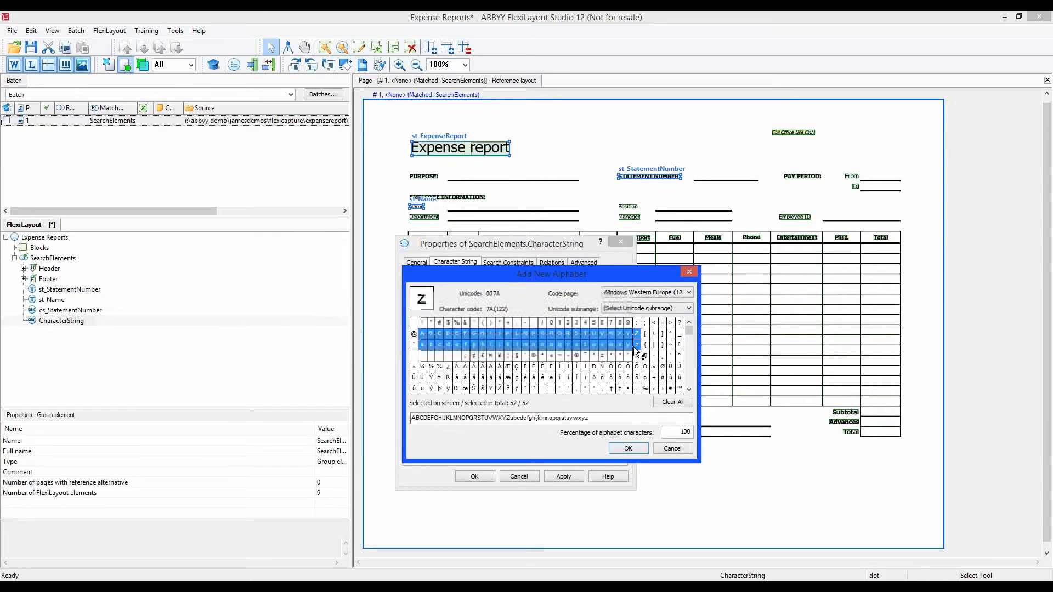
left_click(628, 448)
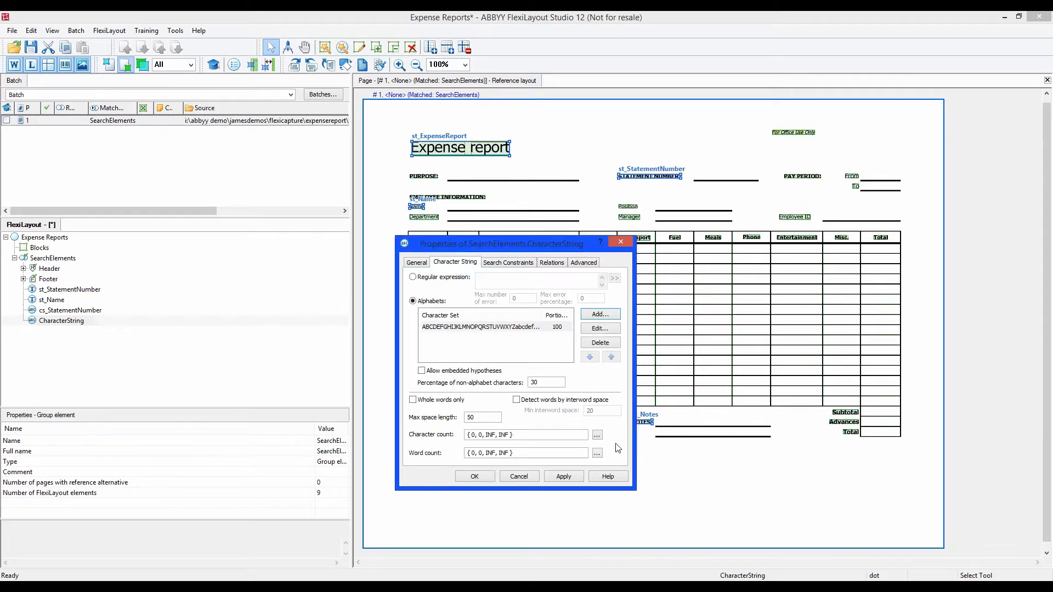
- Add a Left of relation to the Right boundary of st_Name with an offset of -900 for the name character string
left_click(565, 262)
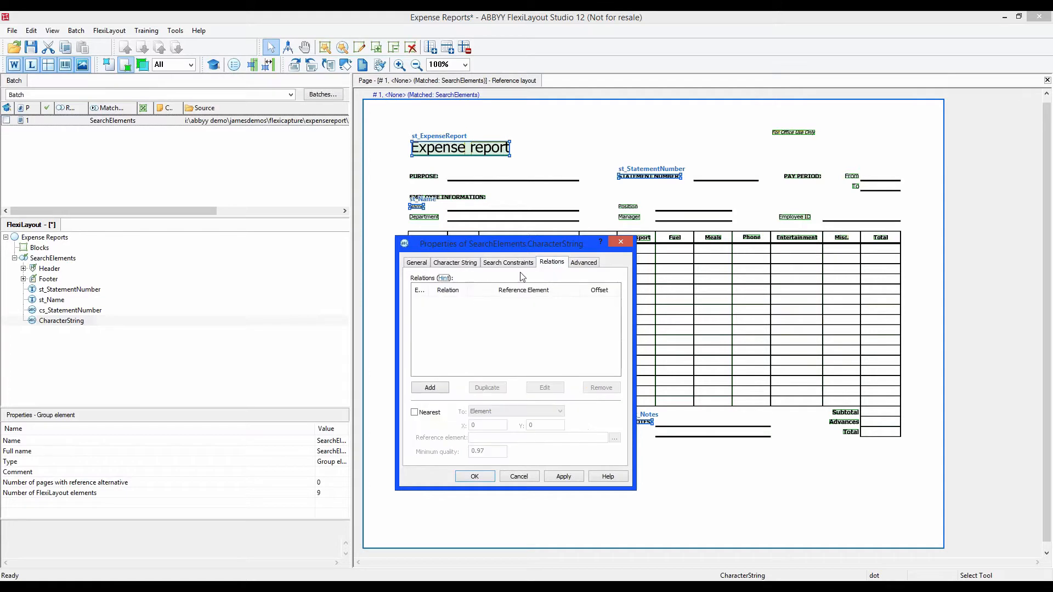
left_click(431, 388)
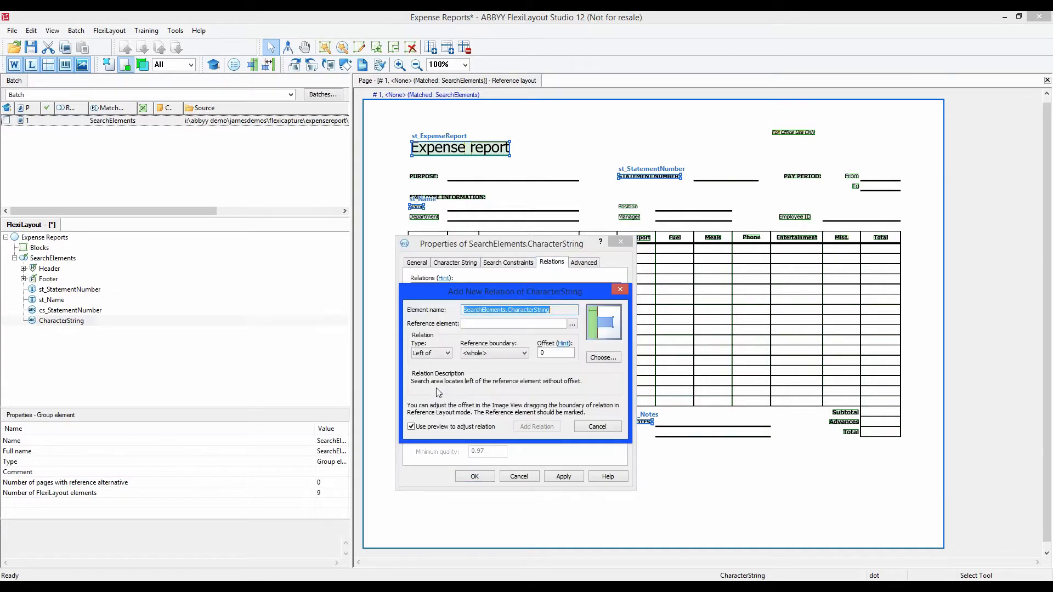
left_click(572, 325)
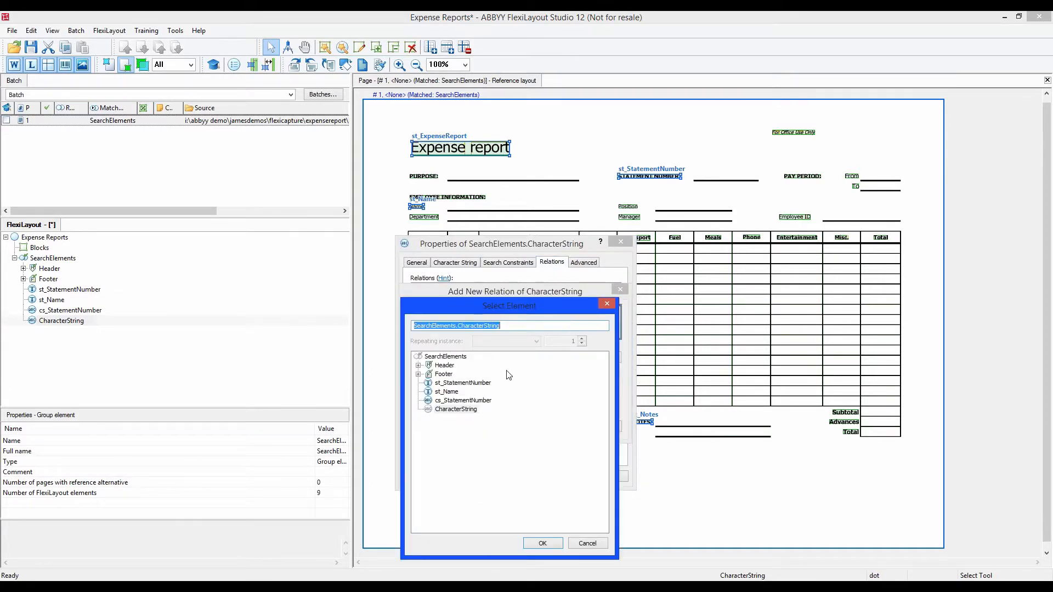
left_click(449, 392)
left_click(536, 543)
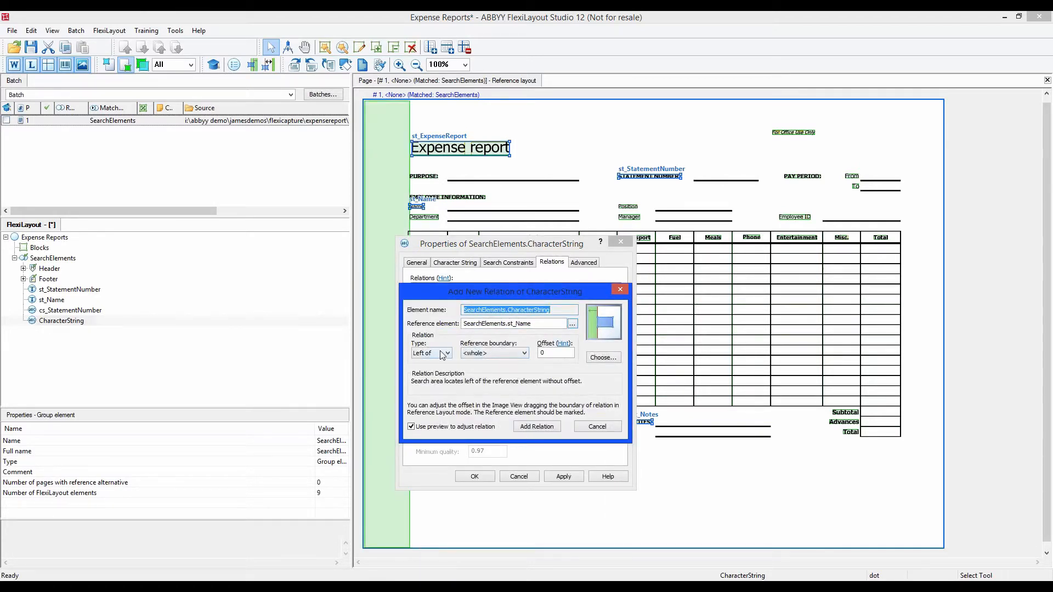
left_click(524, 354)
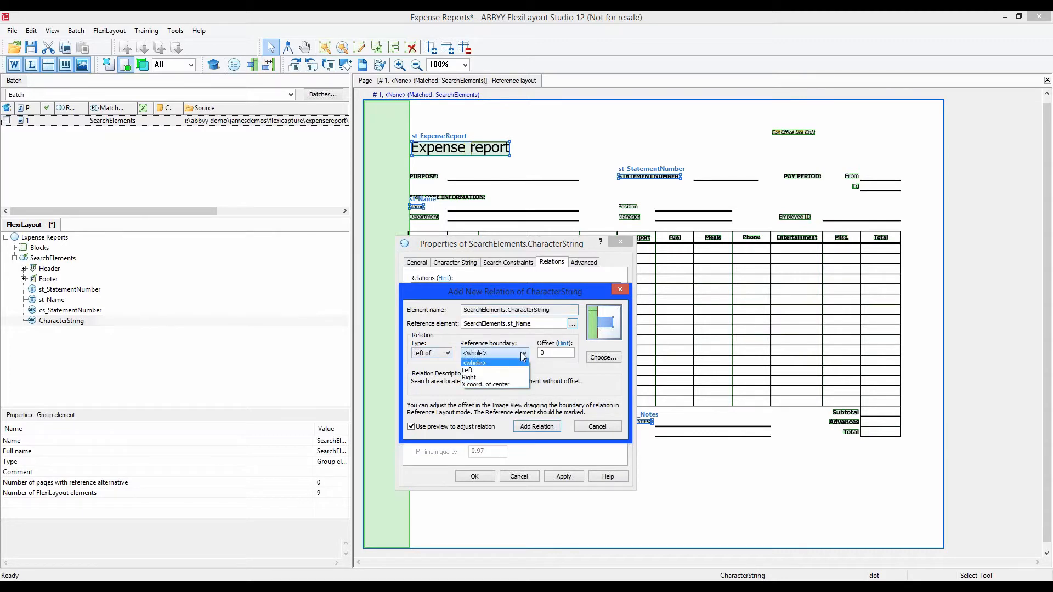
left_click(497, 370)
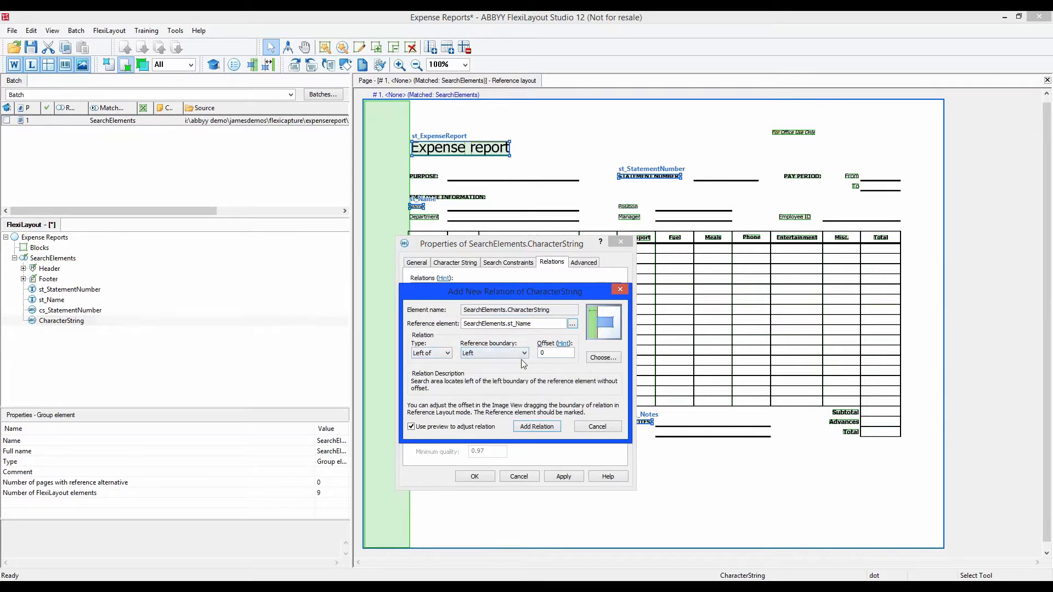
left_click(523, 354)
left_click(501, 374)
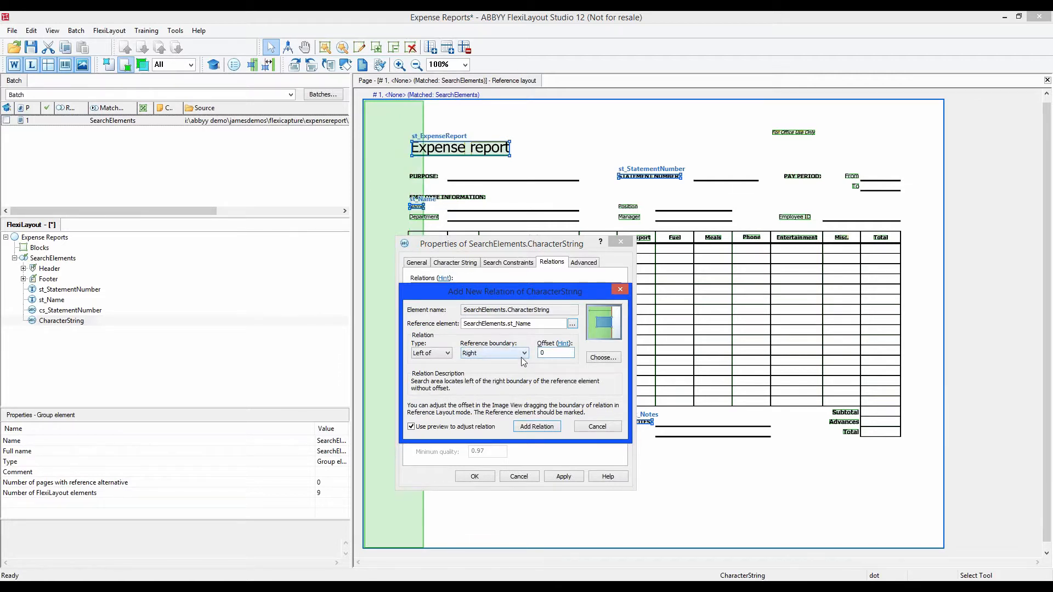
type("-900")
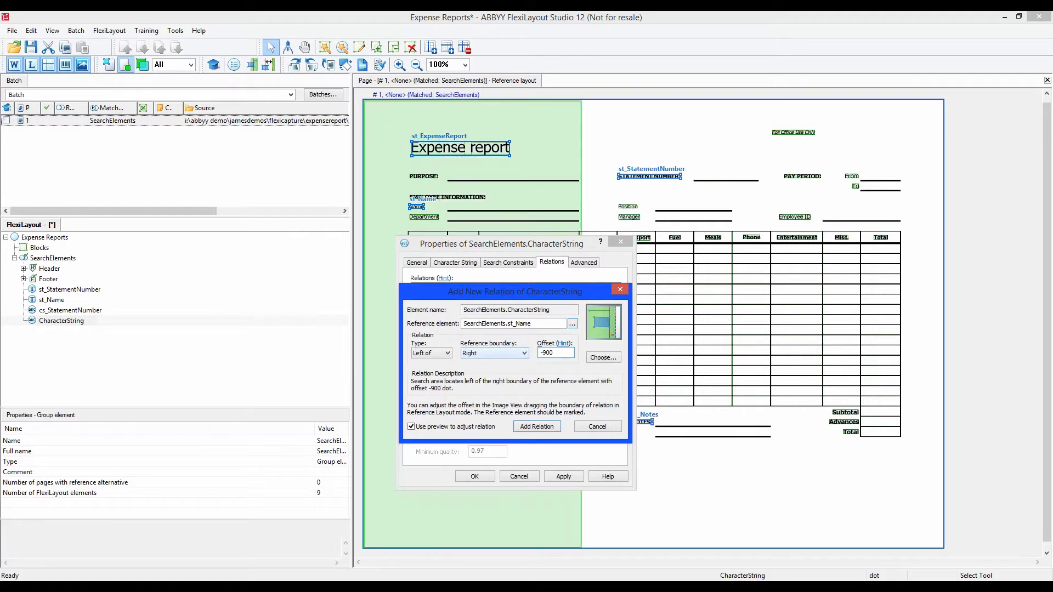
left_click(527, 426)
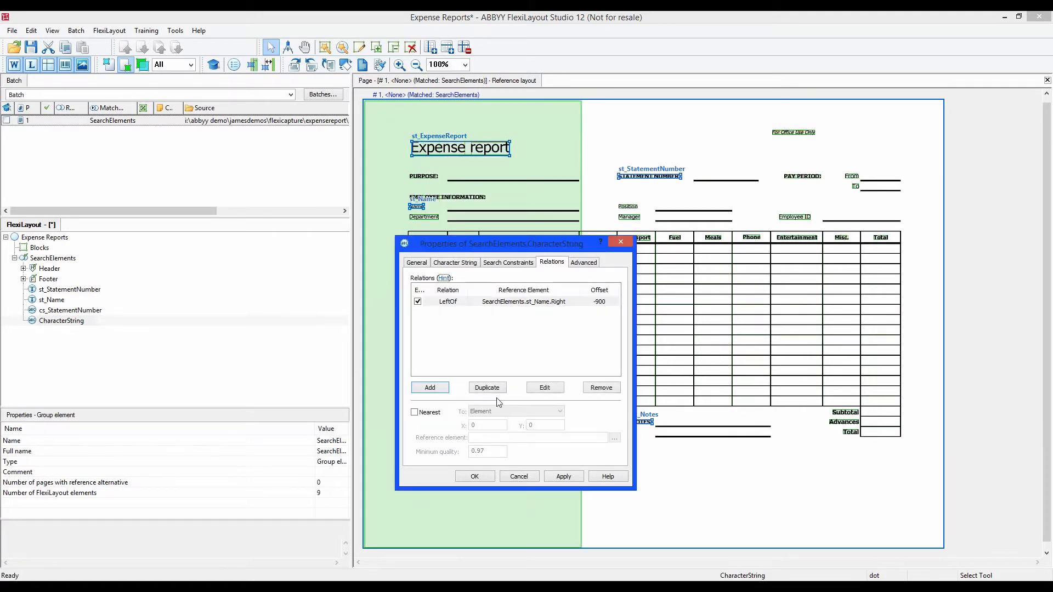
- Add a Right of relation to the whole st_Name element with an offset of 130
left_click(430, 388)
left_click(573, 324)
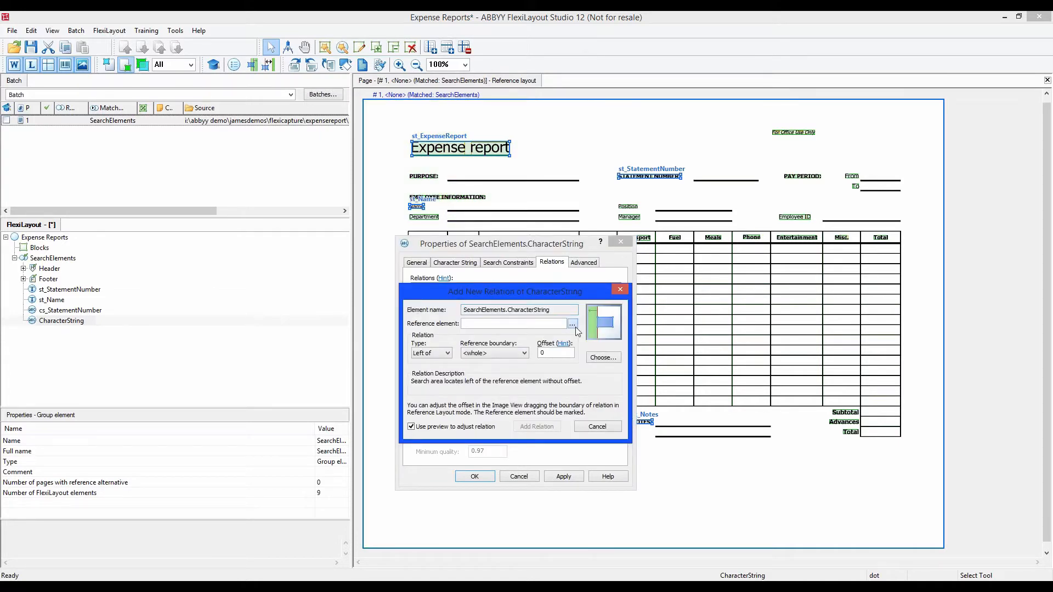
left_click(455, 393)
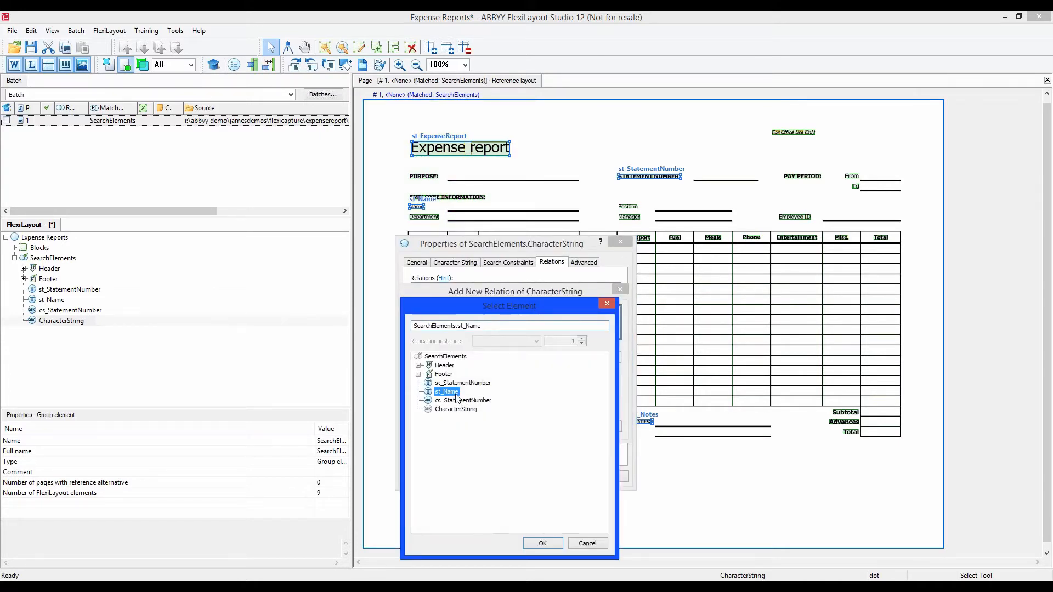
left_click(542, 544)
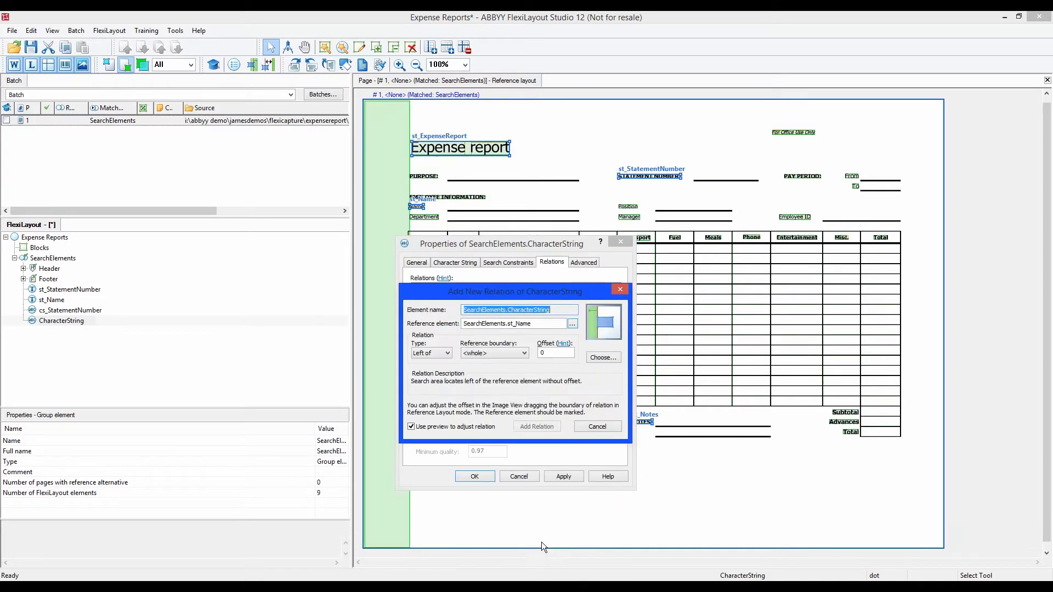
left_click(447, 354)
left_click(435, 370)
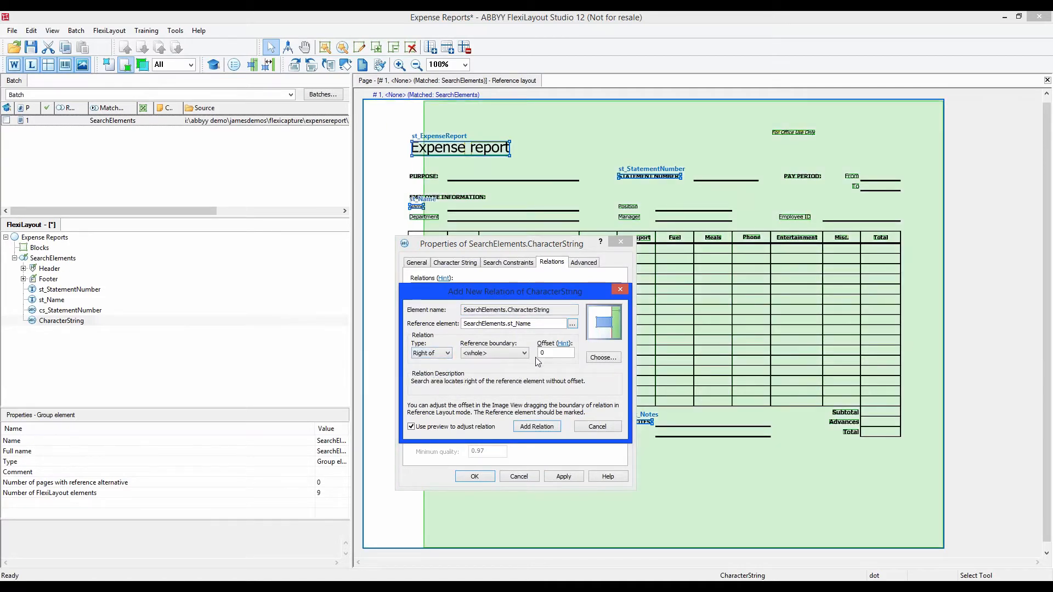
type("1")
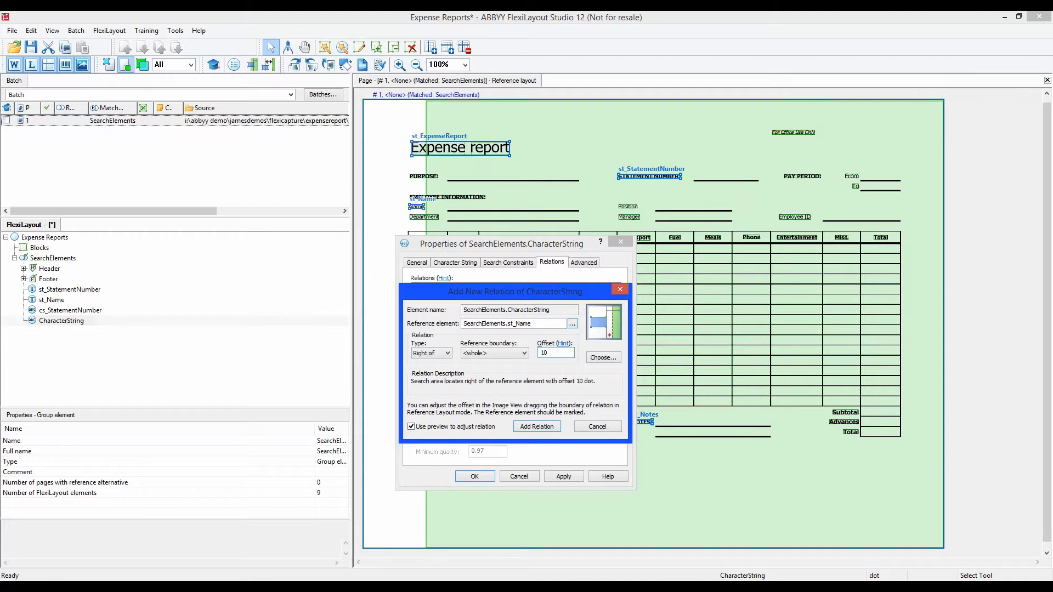
type("3")
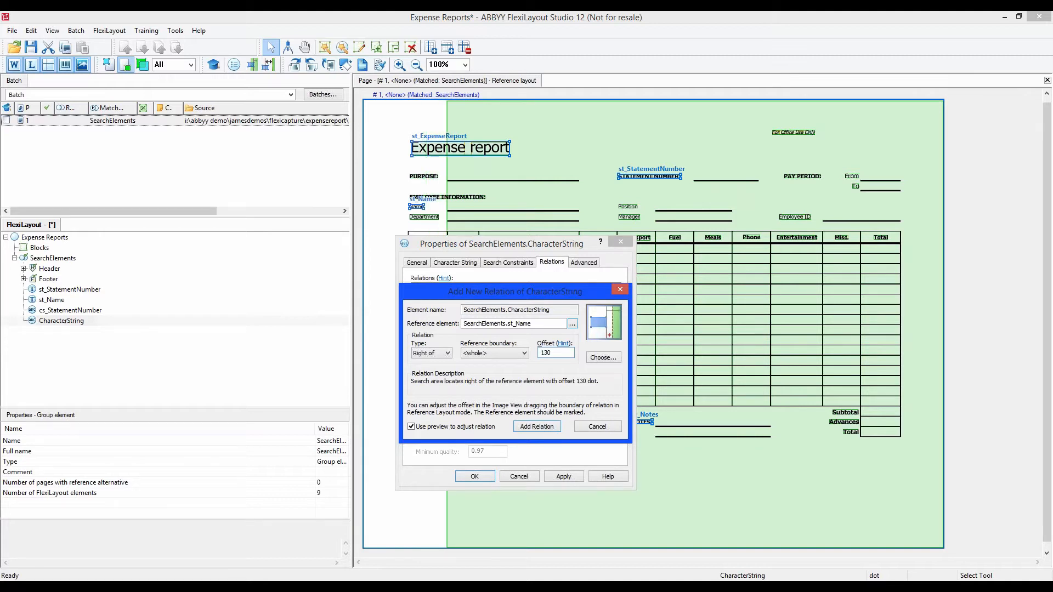
left_click(522, 427)
- Add an Above relation to the Bottom boundary of st_Name with an offset of -20
left_click(431, 390)
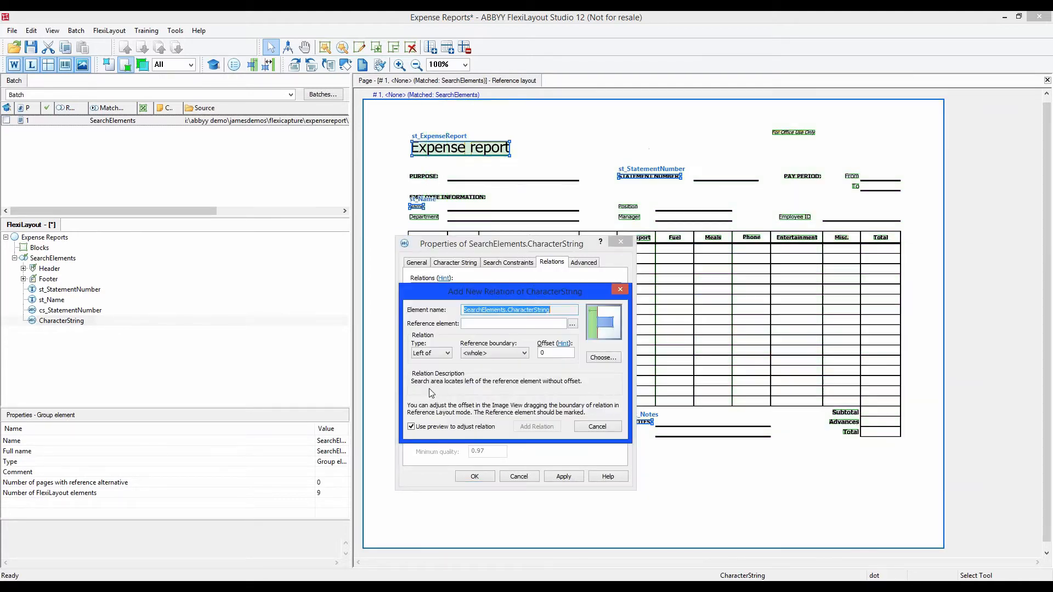
left_click(571, 326)
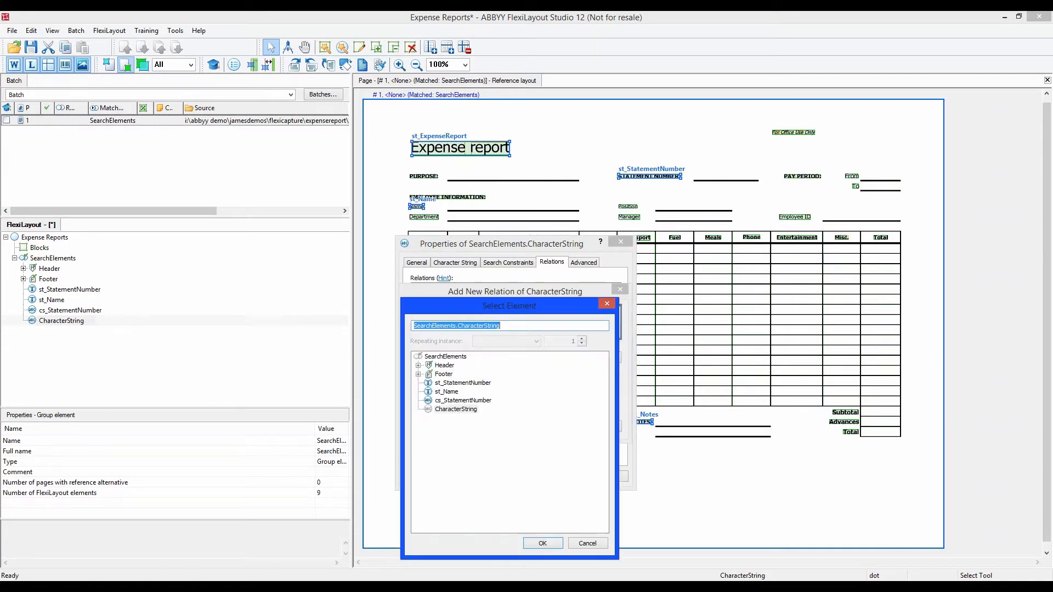
left_click(448, 393)
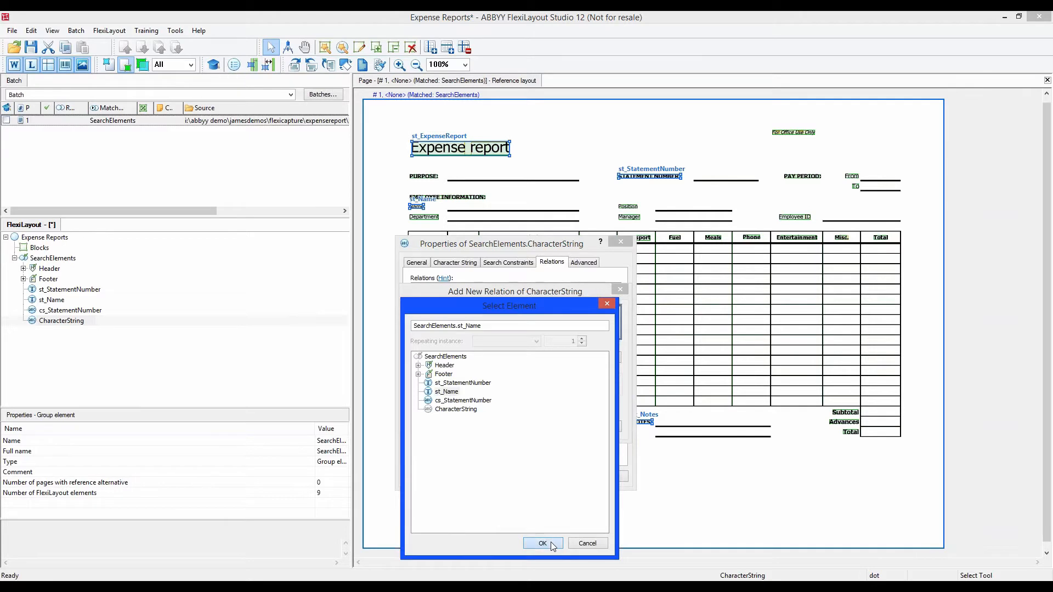
left_click(551, 542)
left_click(447, 353)
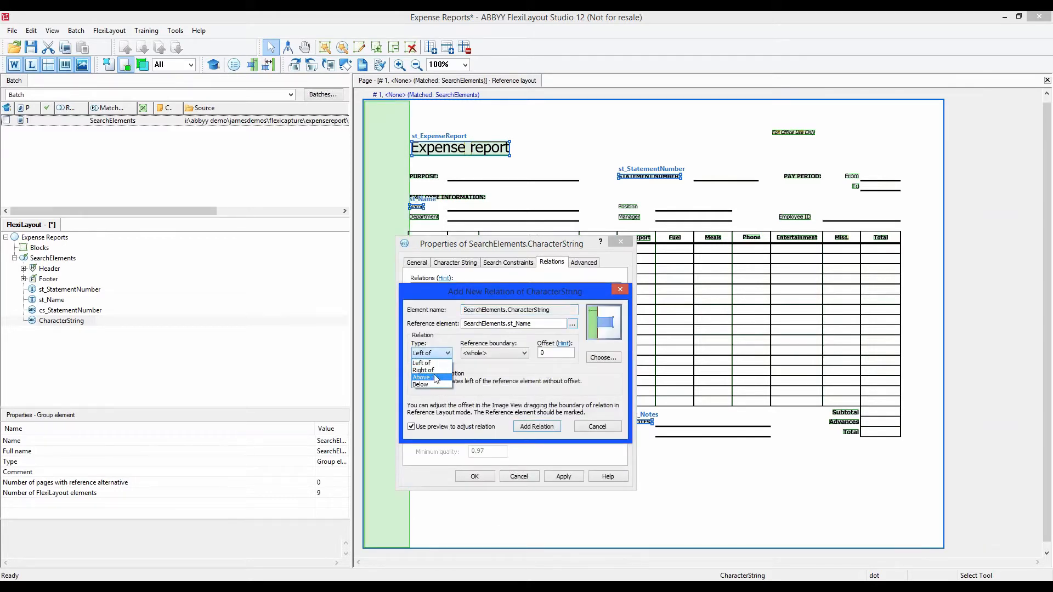
left_click(438, 380)
left_click(522, 354)
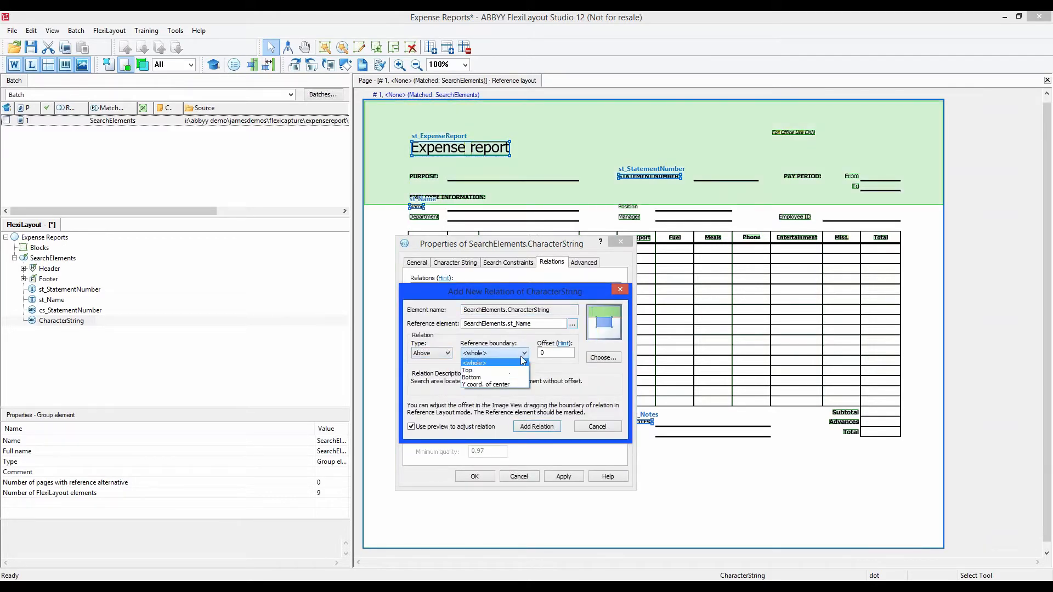
left_click(508, 378)
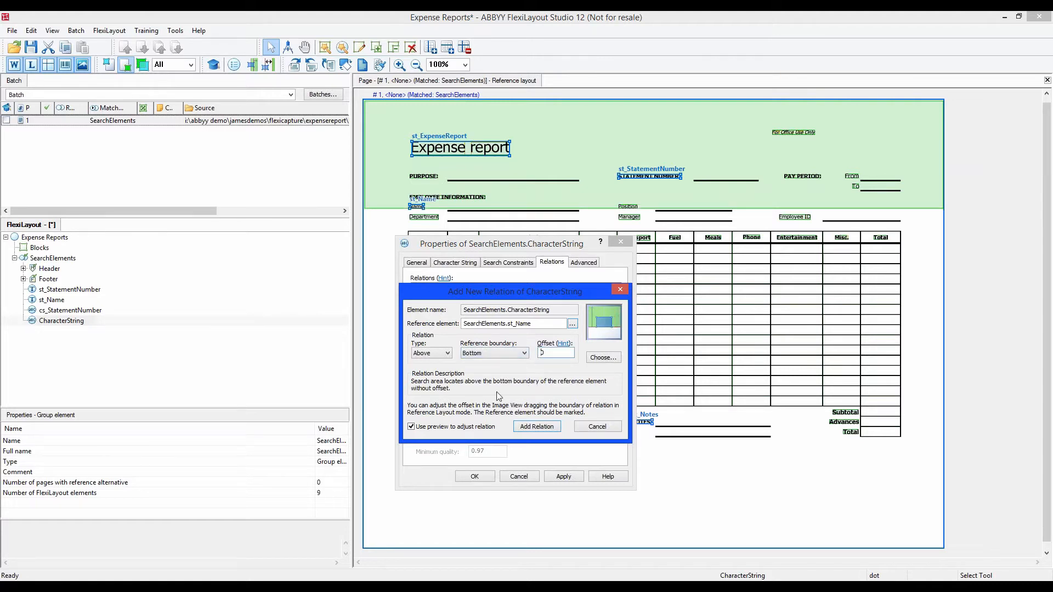
type("-20")
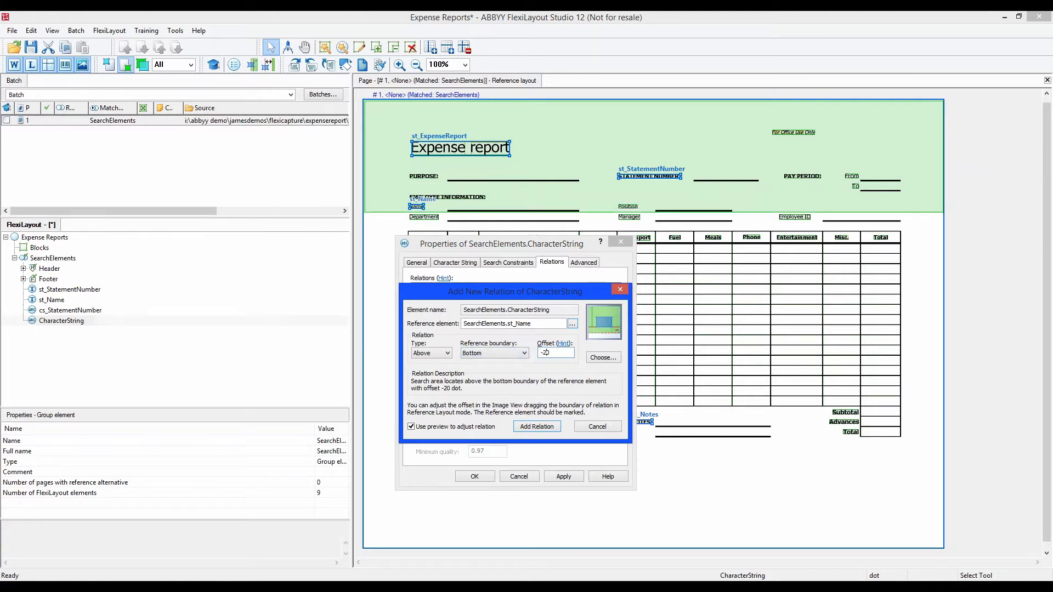
left_click(537, 427)
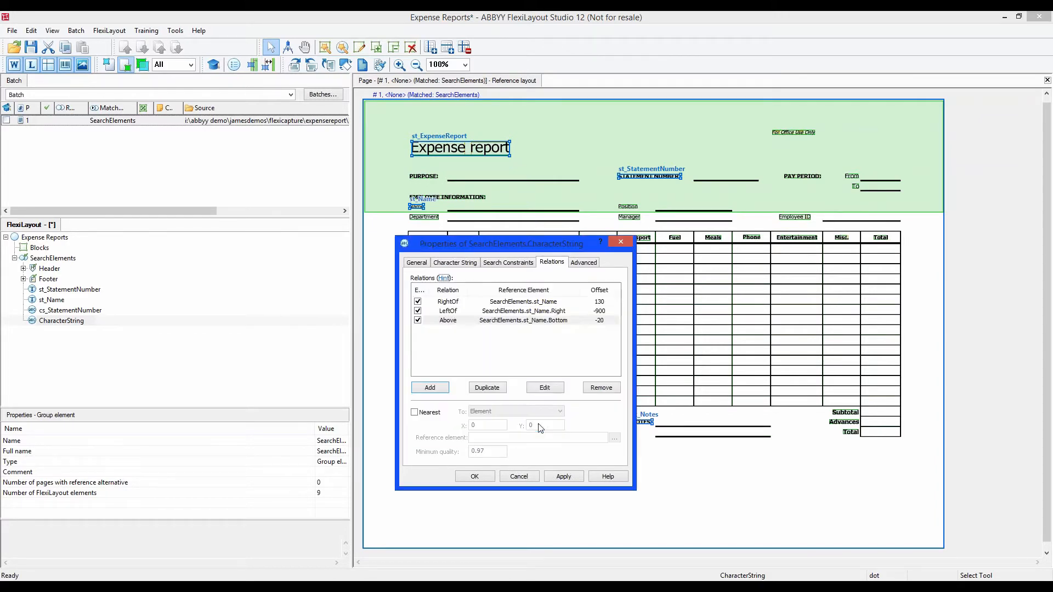
- Add a Below relation to the Top boundary of st_Name with an offset of -20, and apply the cs_Name element's properties
left_click(446, 390)
left_click(572, 323)
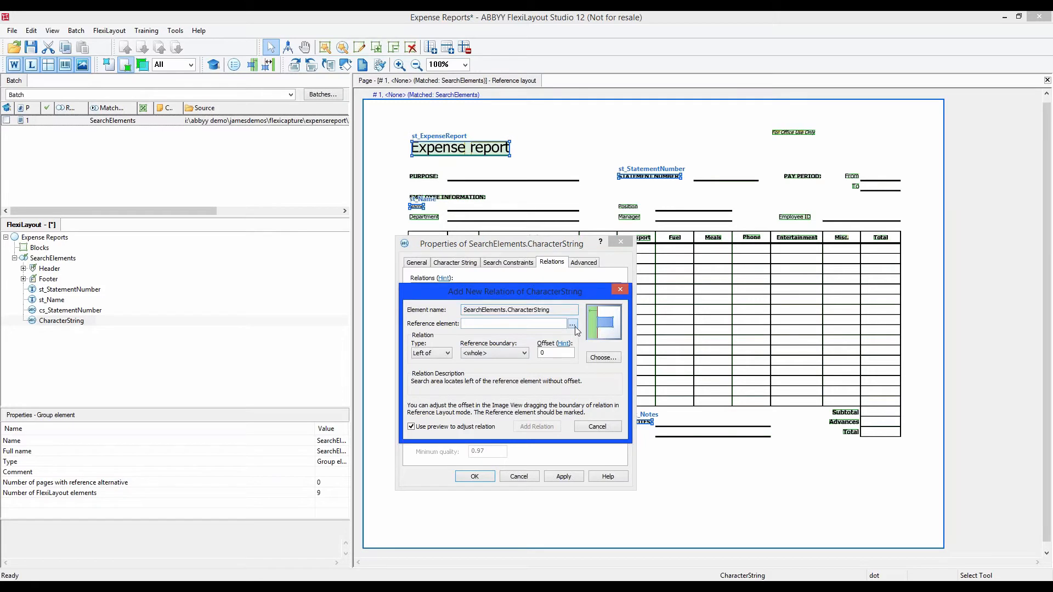
left_click(455, 393)
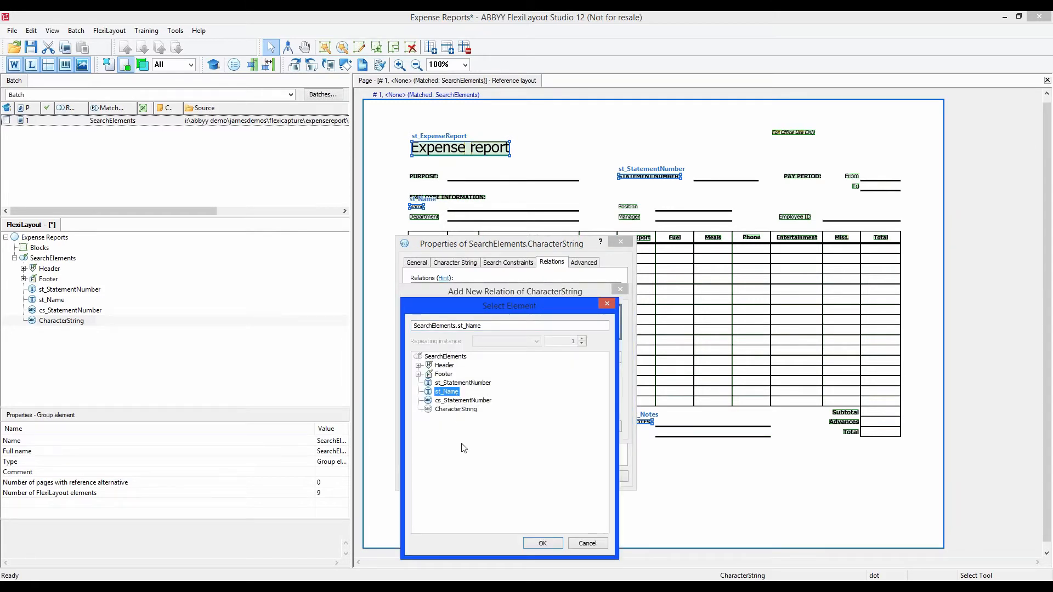
left_click(543, 544)
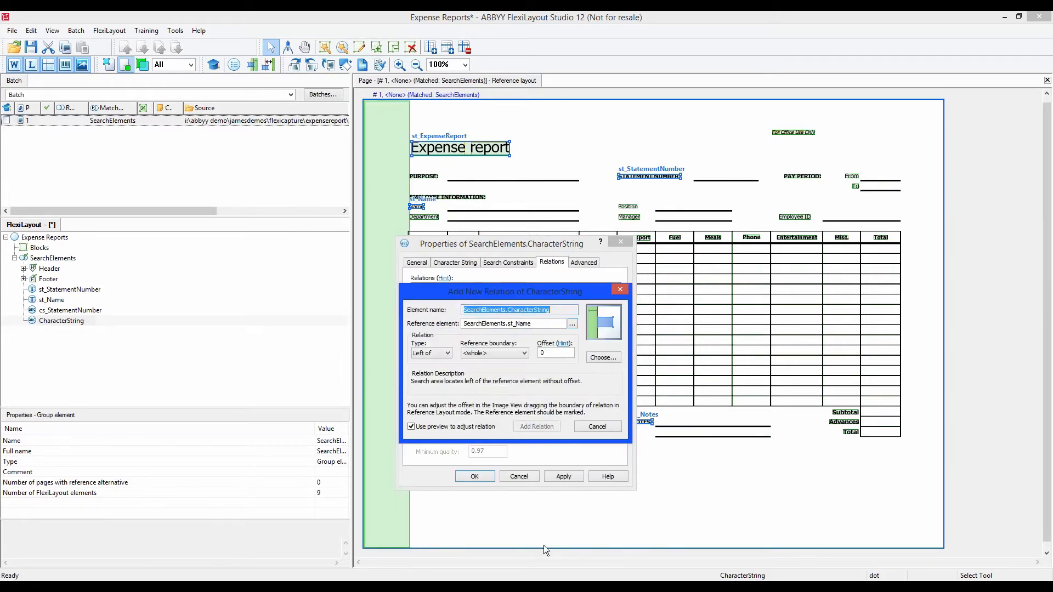
left_click(448, 355)
left_click(421, 385)
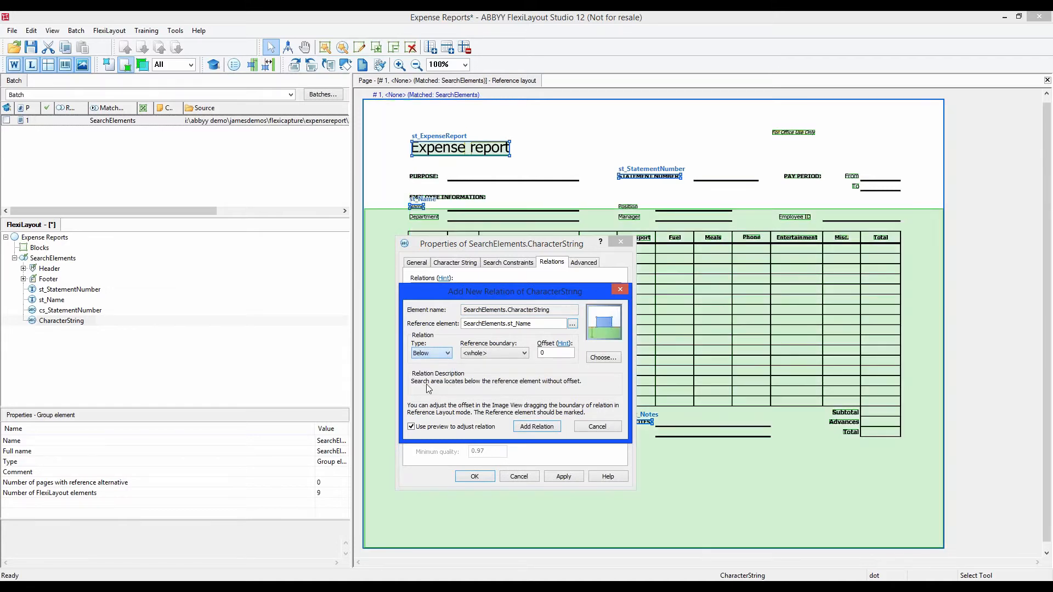
left_click(525, 354)
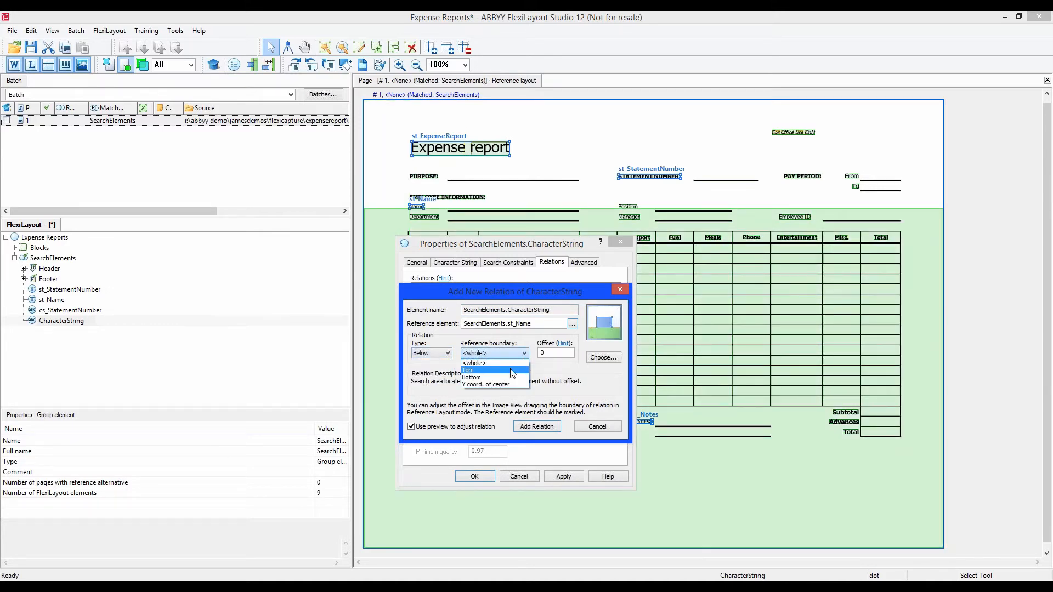
left_click(520, 361)
type("-")
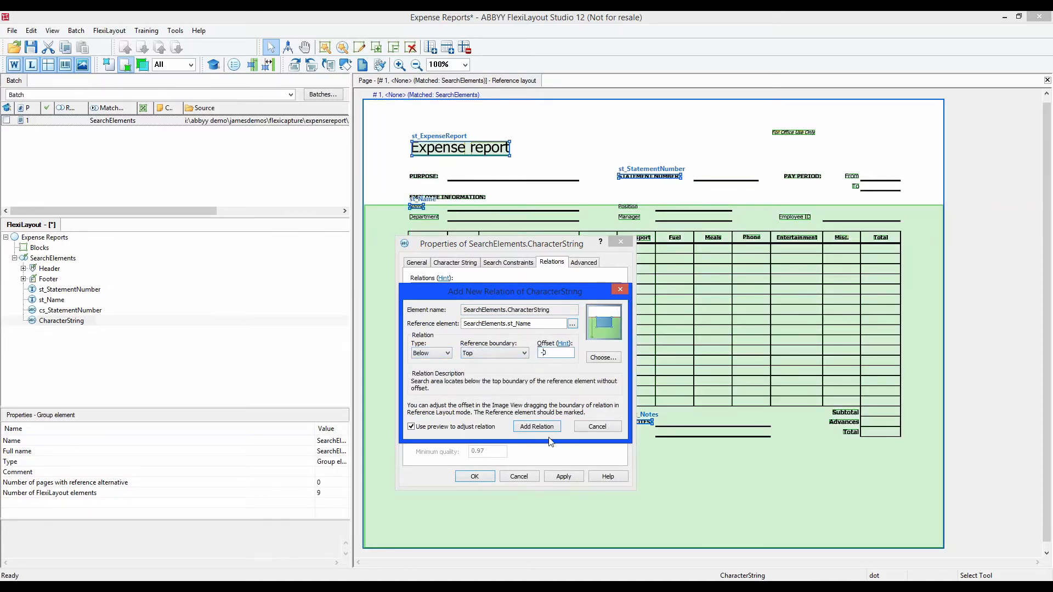
type("20")
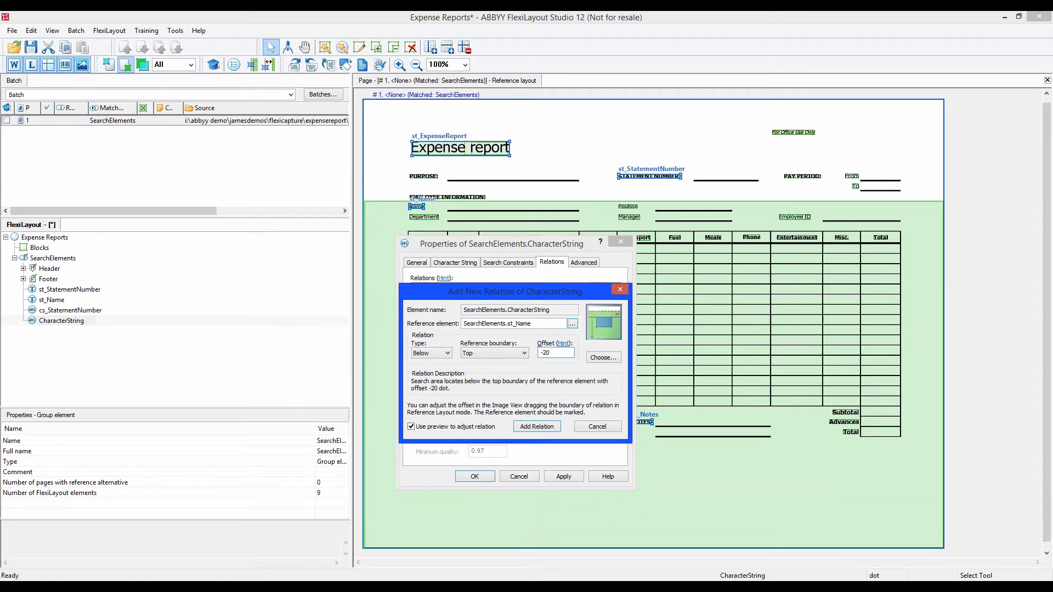
left_click(538, 427)
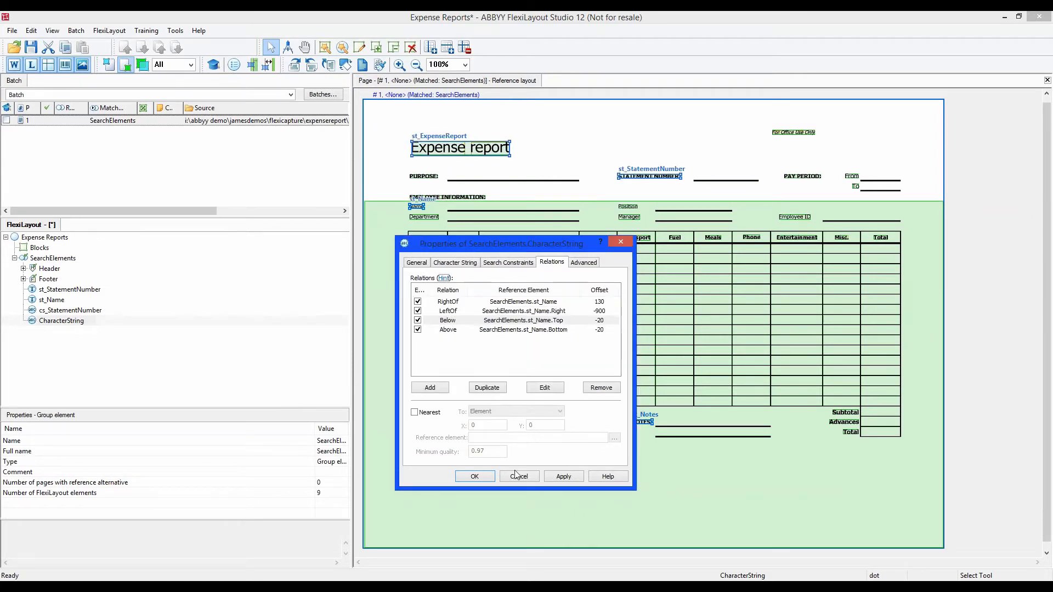
left_click(562, 477)
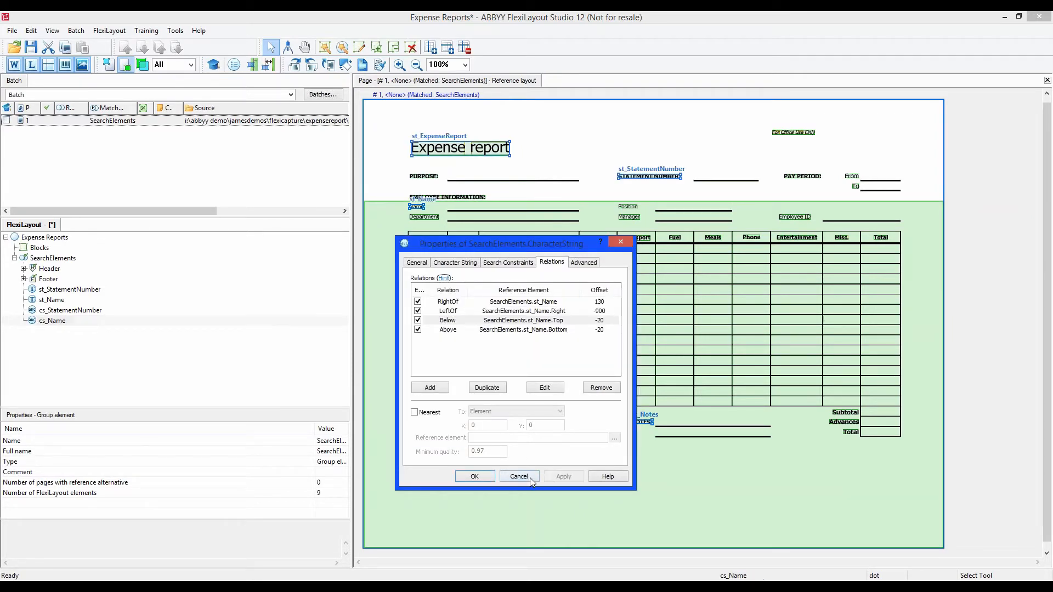
left_click(488, 477)
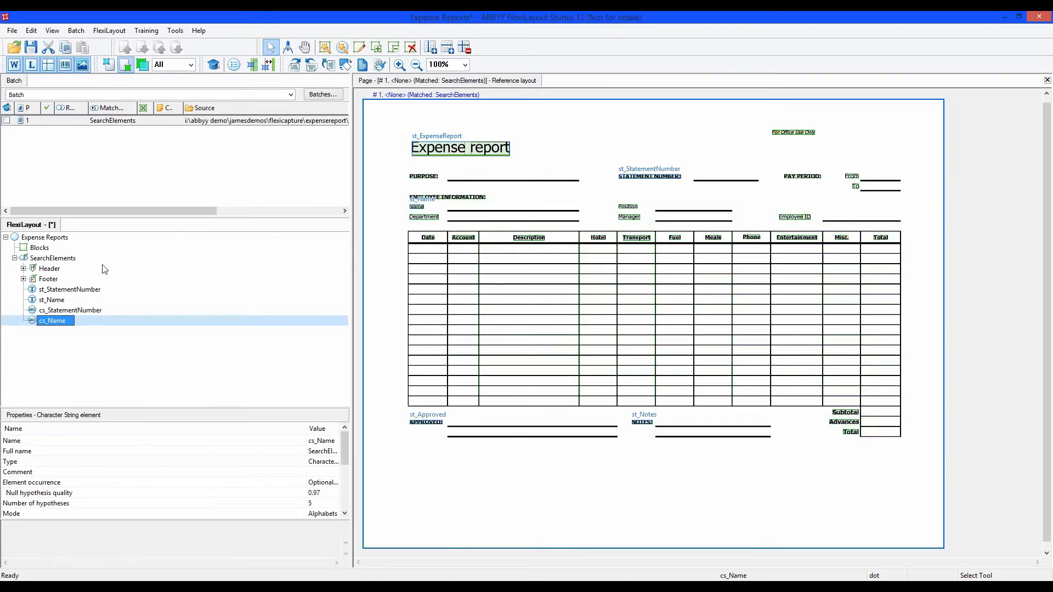
- Add a text block to the layout's Blocks and name it StatementNumber
left_click(50, 250)
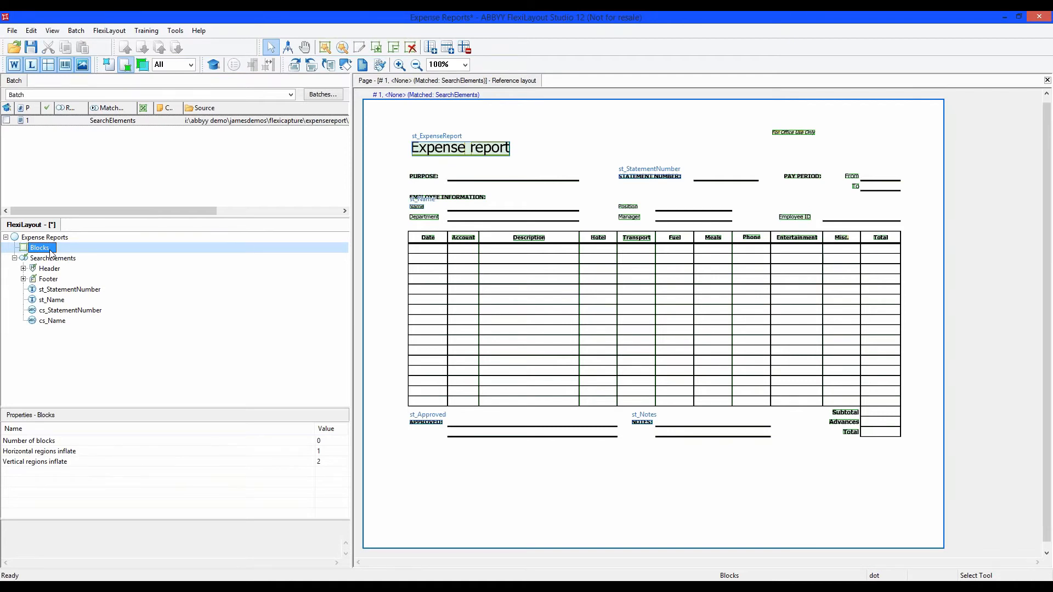
right_click(51, 253)
mouse_move(101, 256)
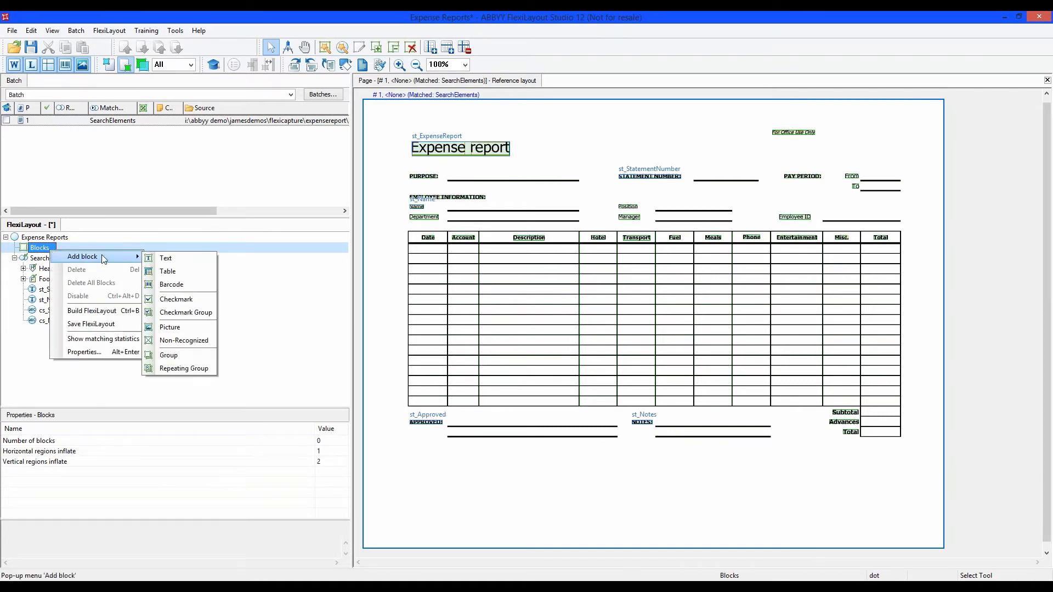
left_click(172, 260)
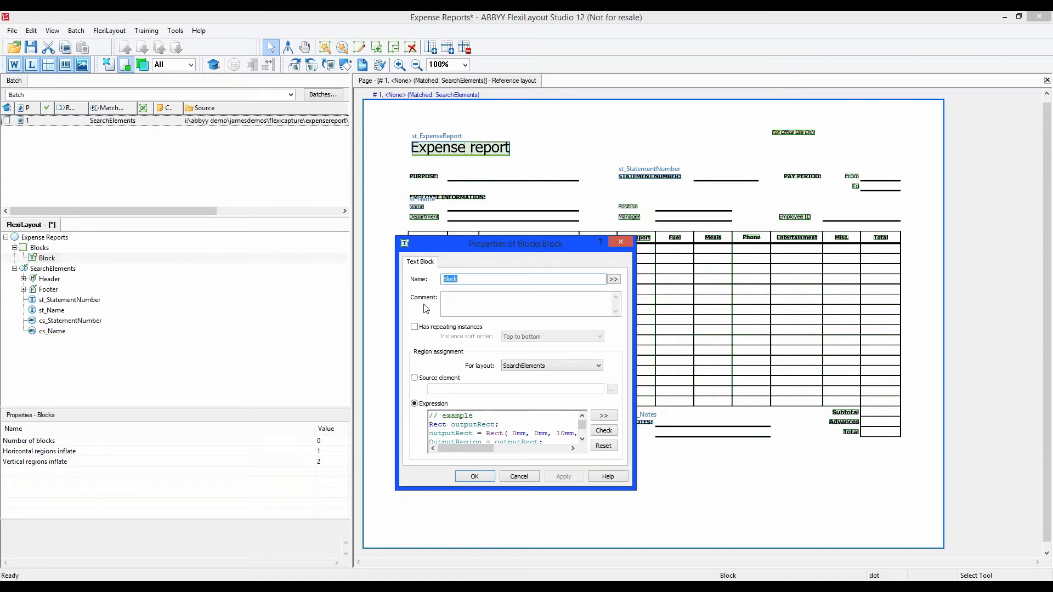
type("st")
type("atementNumber")
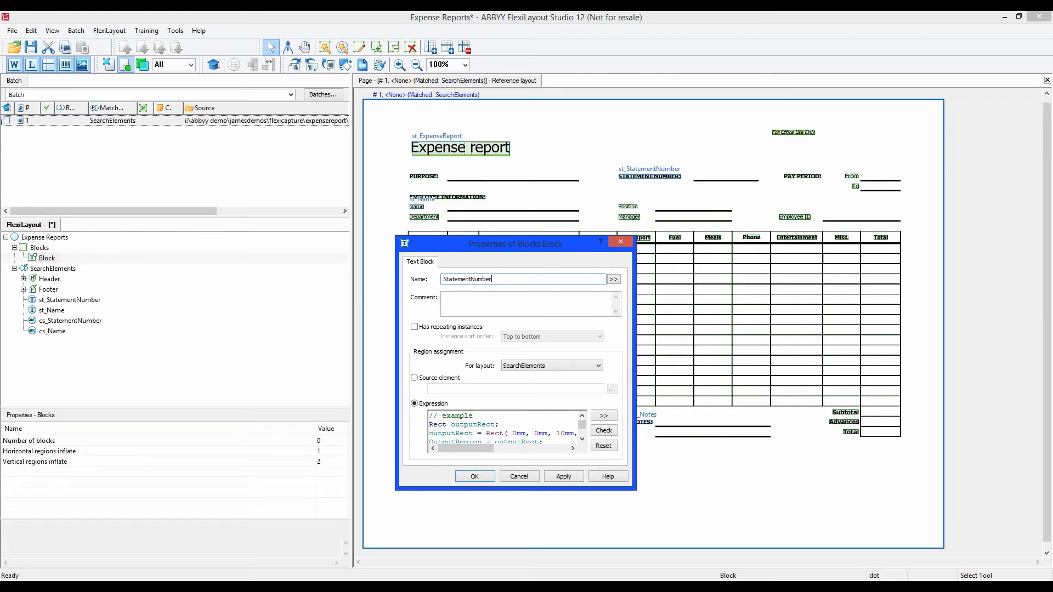
- Assign the StatementNumber block's region from the source element SearchElements.cs_StatementNumber and apply the block's properties
left_click(415, 379)
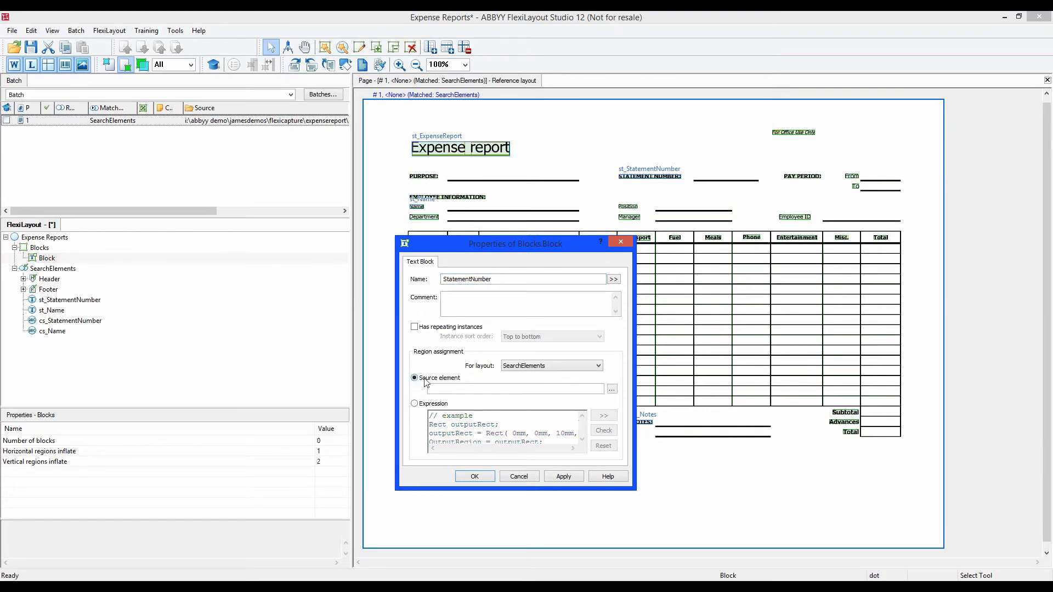
left_click(612, 389)
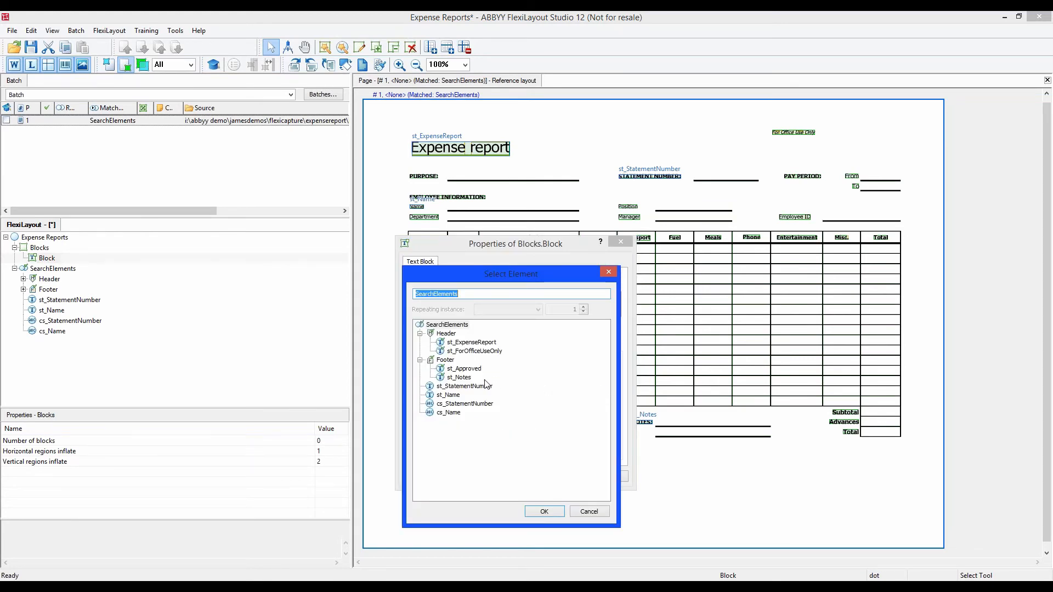
left_click(453, 406)
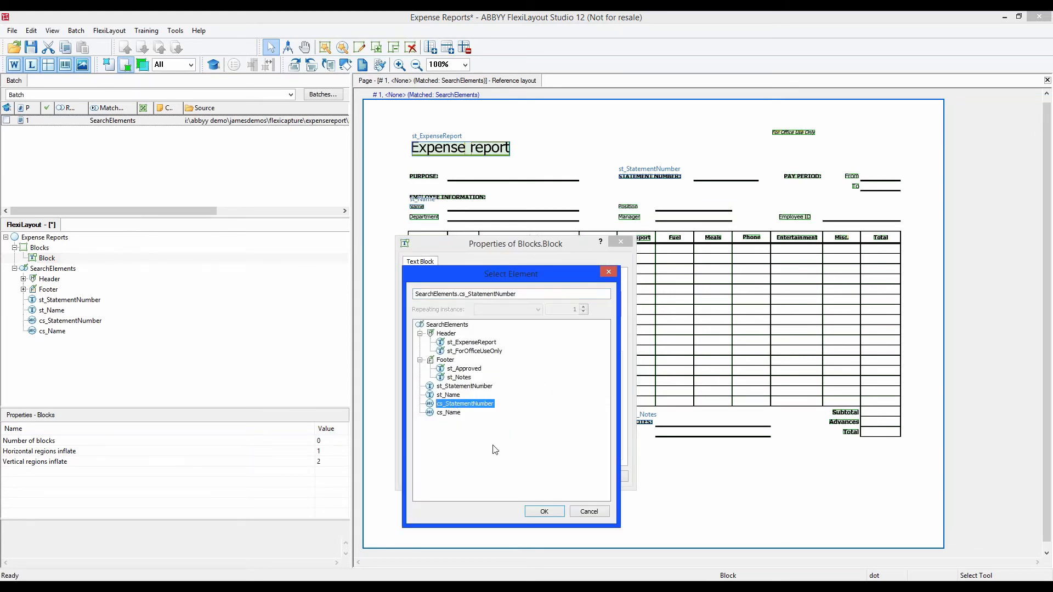
left_click(544, 511)
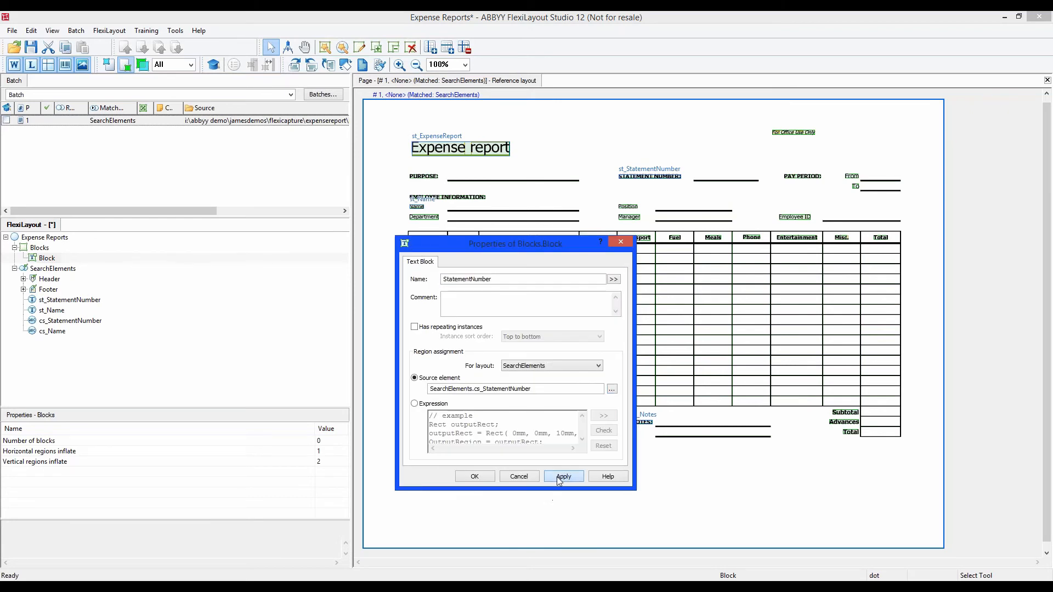
left_click(557, 477)
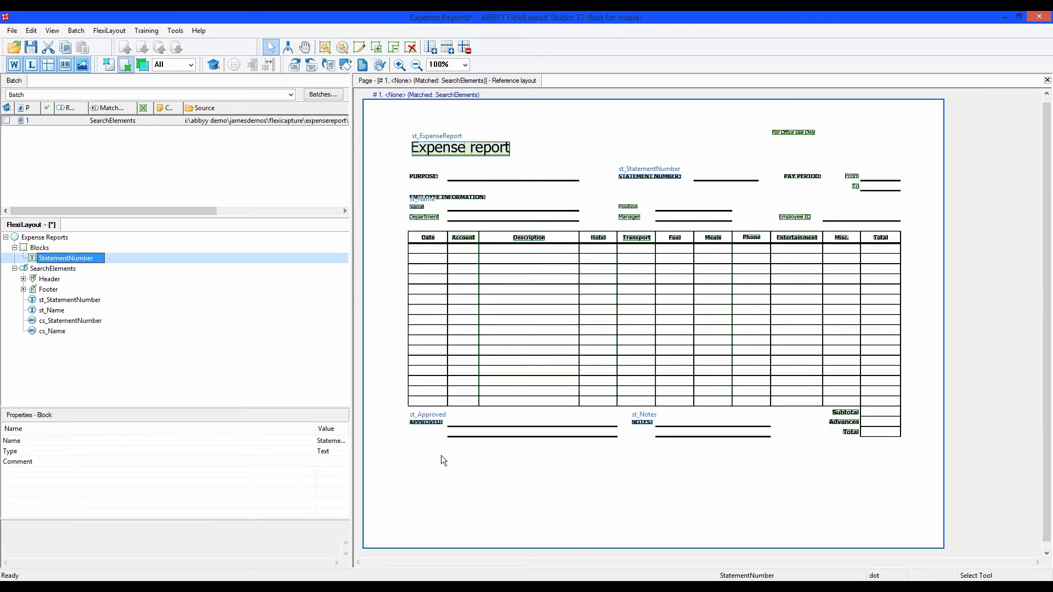
- Add a second text block to the layout's Blocks and name it Name
left_click(40, 250)
right_click(40, 253)
mouse_move(85, 258)
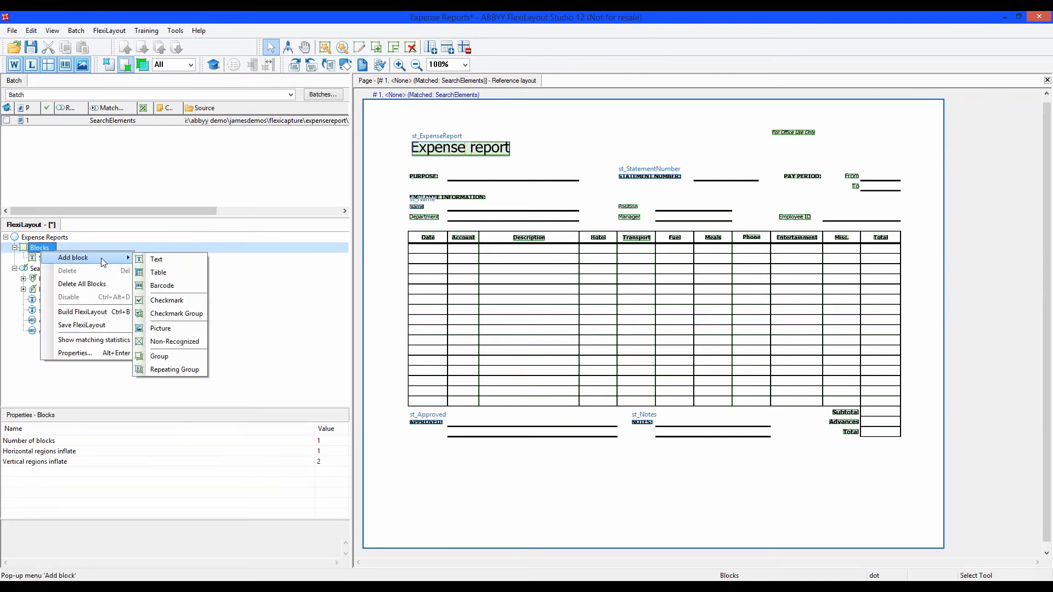
left_click(159, 261)
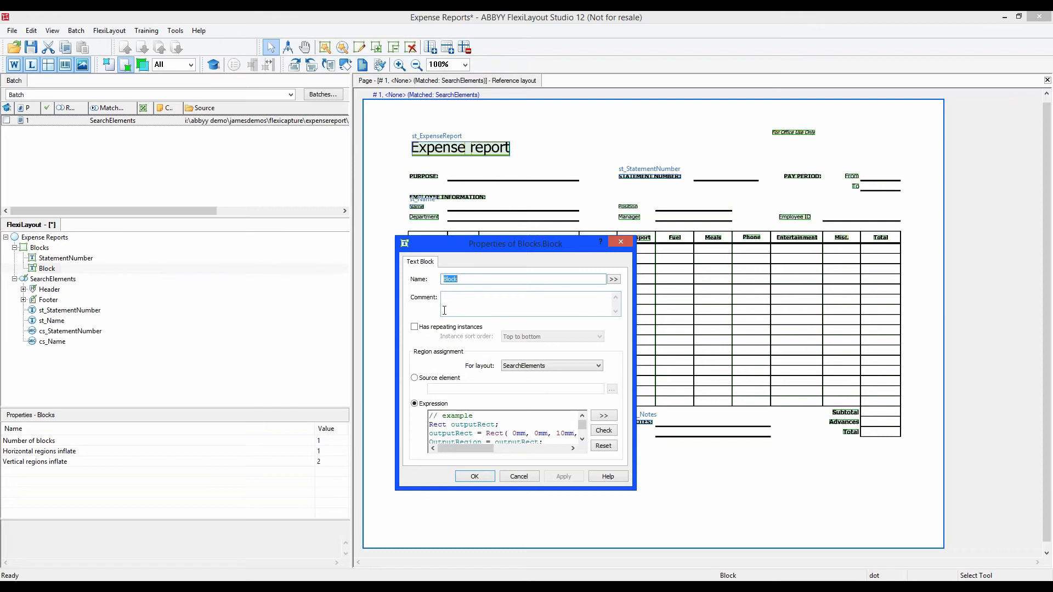
type("Name")
- Assign the Name block's region from the source element SearchElements.cs_Name and apply the block's properties
left_click(415, 378)
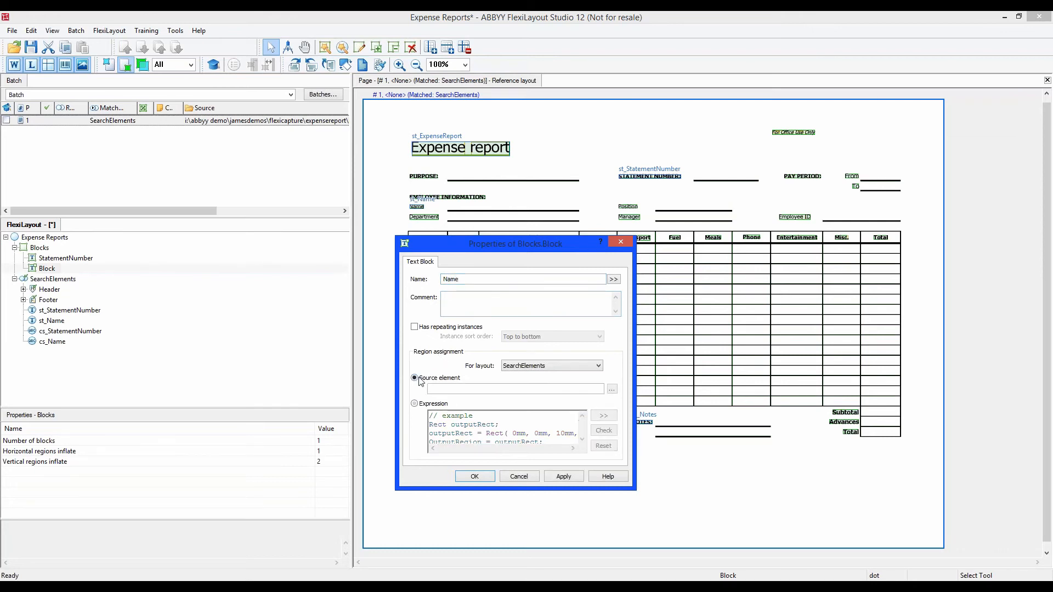
left_click(612, 389)
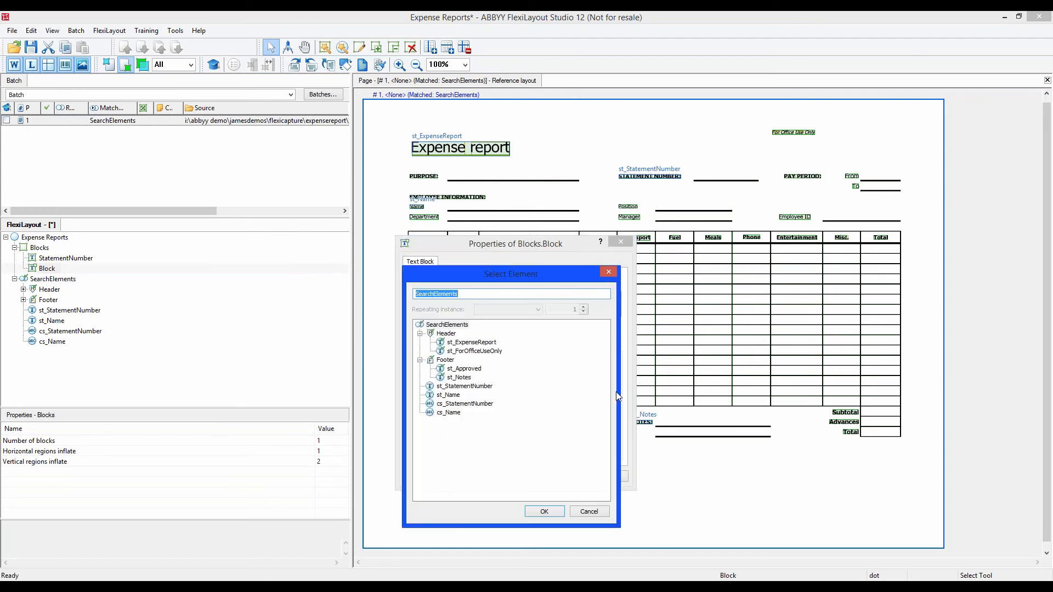
left_click(449, 415)
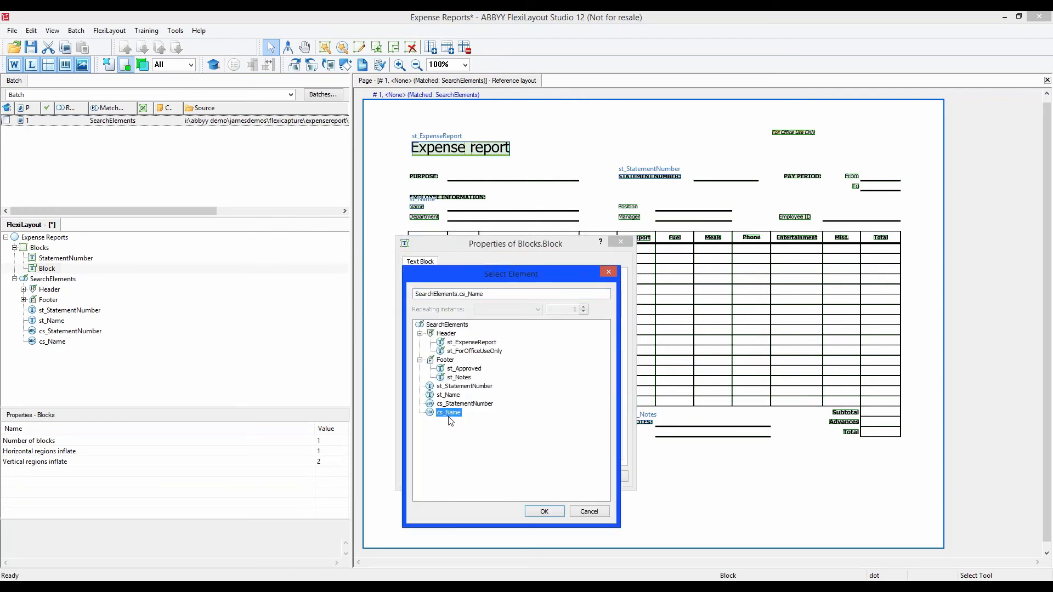
left_click(543, 512)
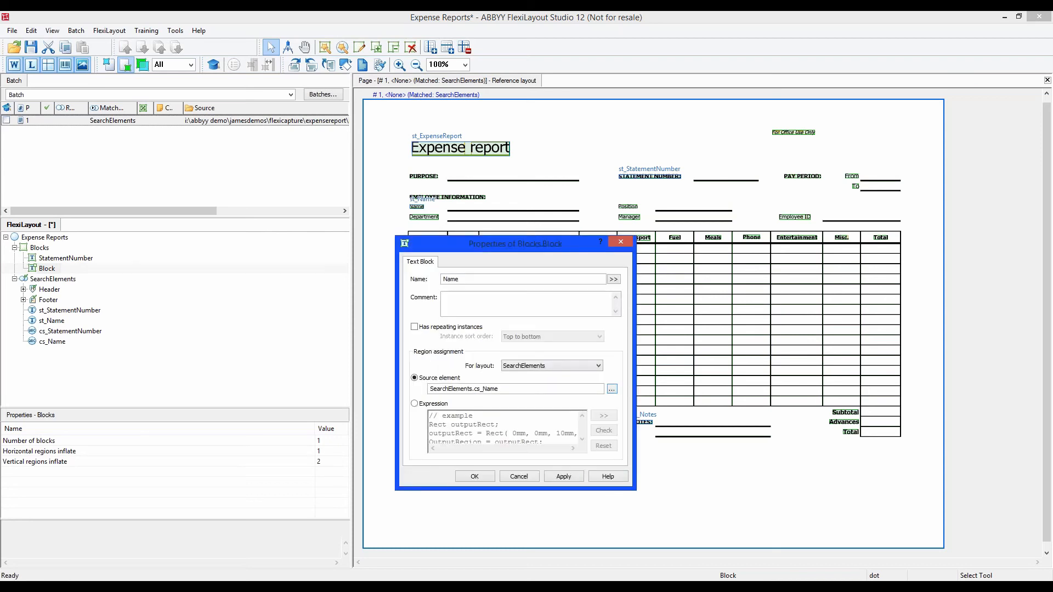
left_click(565, 477)
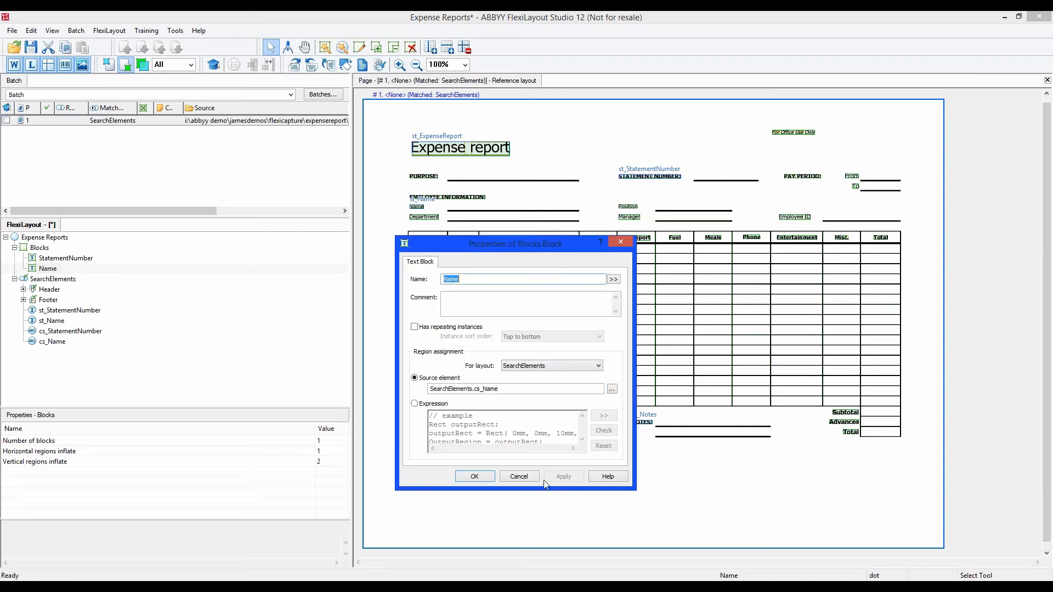
left_click(473, 476)
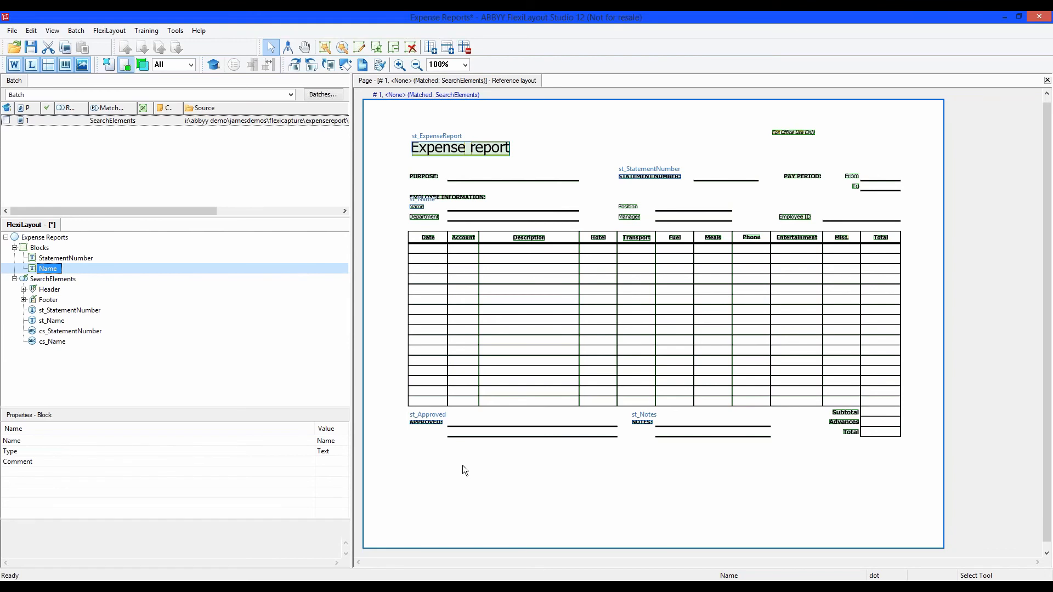